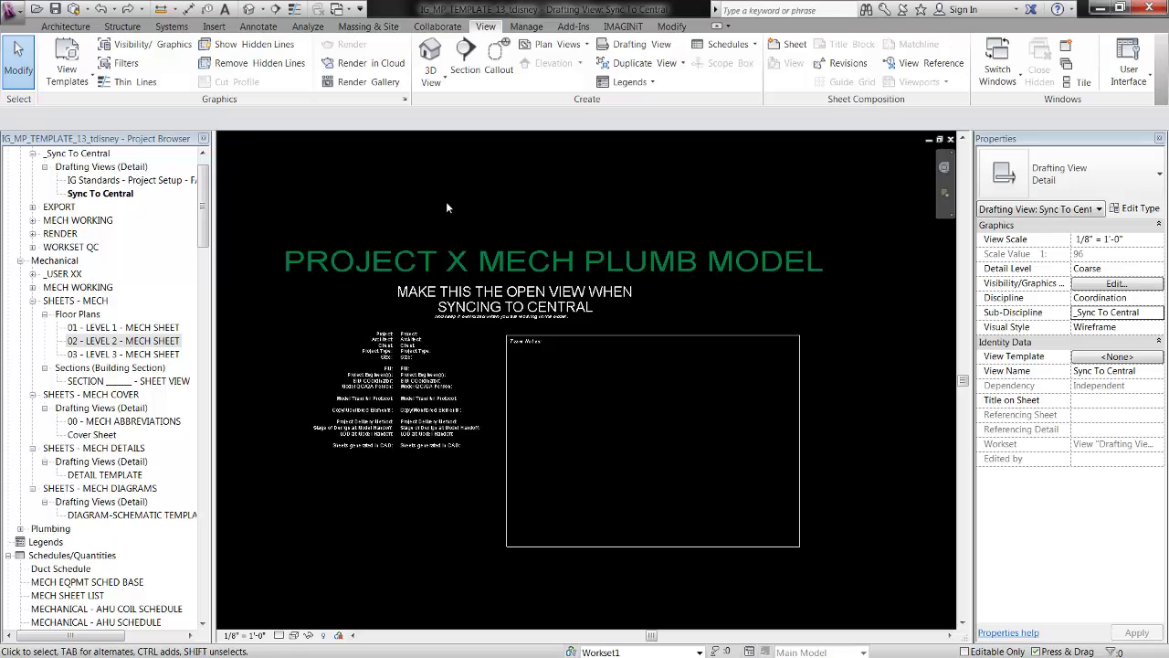
- Tile the open views and maximize the 01 - LEVEL 1 - MECH SHEET floor plan
key("w")
key("t")
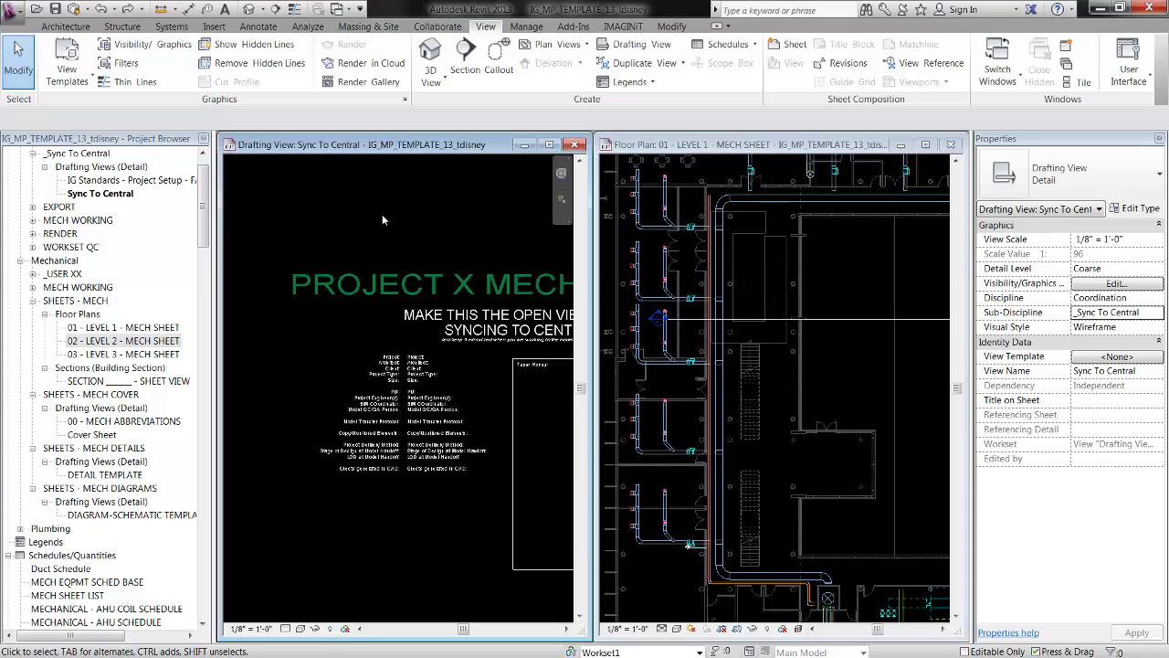
left_click(925, 144)
middle_click_drag(402, 297, 622, 330)
scroll(539, 223, "down", 1)
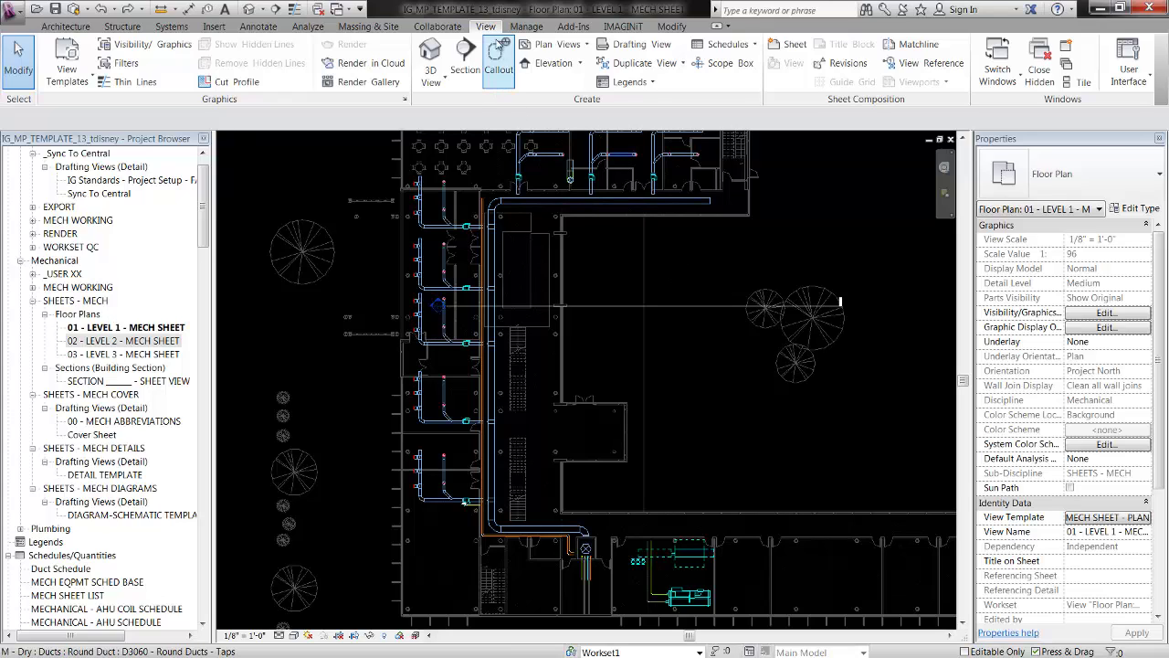
- Create a new building component schedule for the Ducts category, named "Duct Weight Schedule"
left_click(739, 44)
left_click(752, 71)
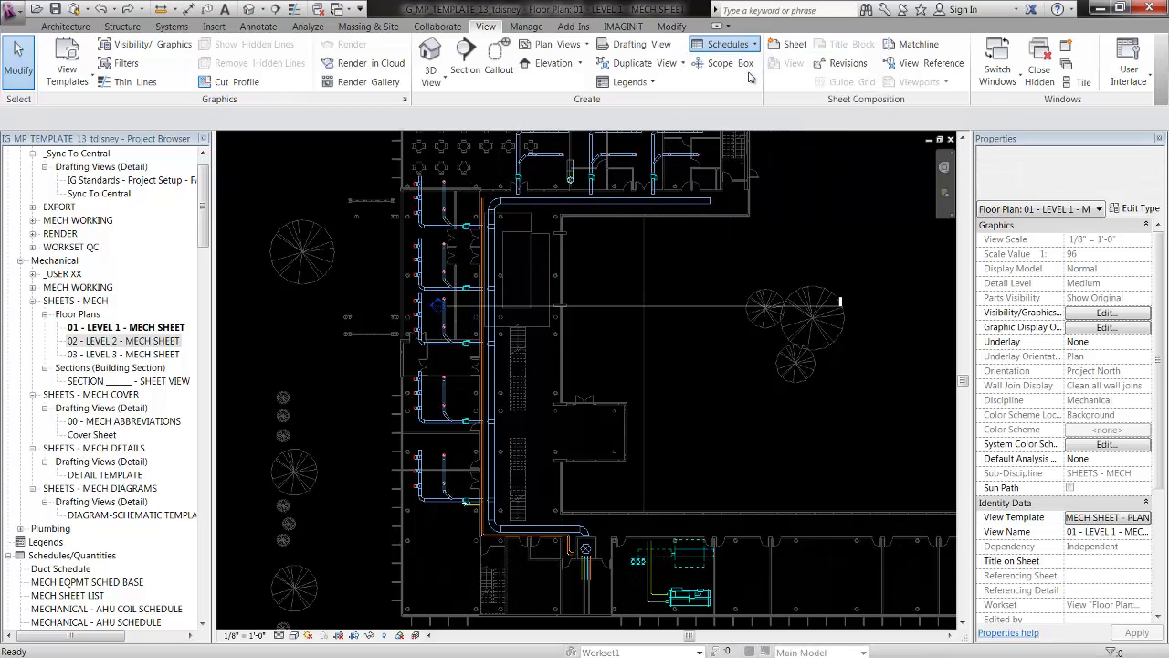
left_click(532, 352)
scroll(497, 370, "down", 5)
left_click(494, 378)
scroll(494, 382, "down", 3)
left_click(494, 384)
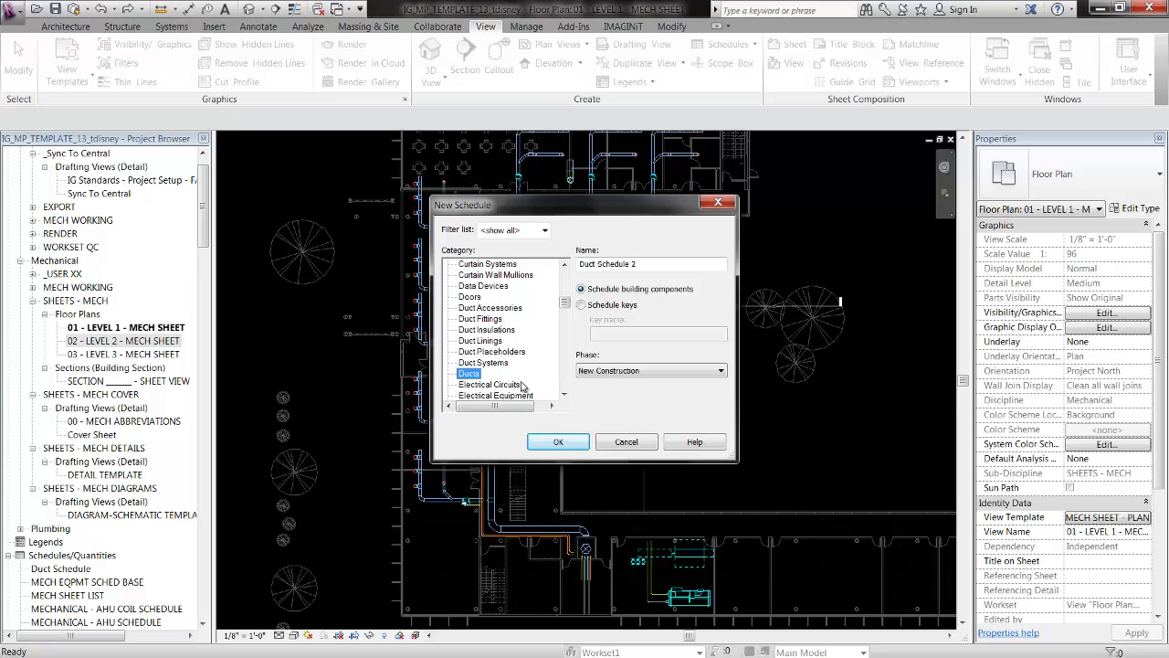
left_click(618, 265)
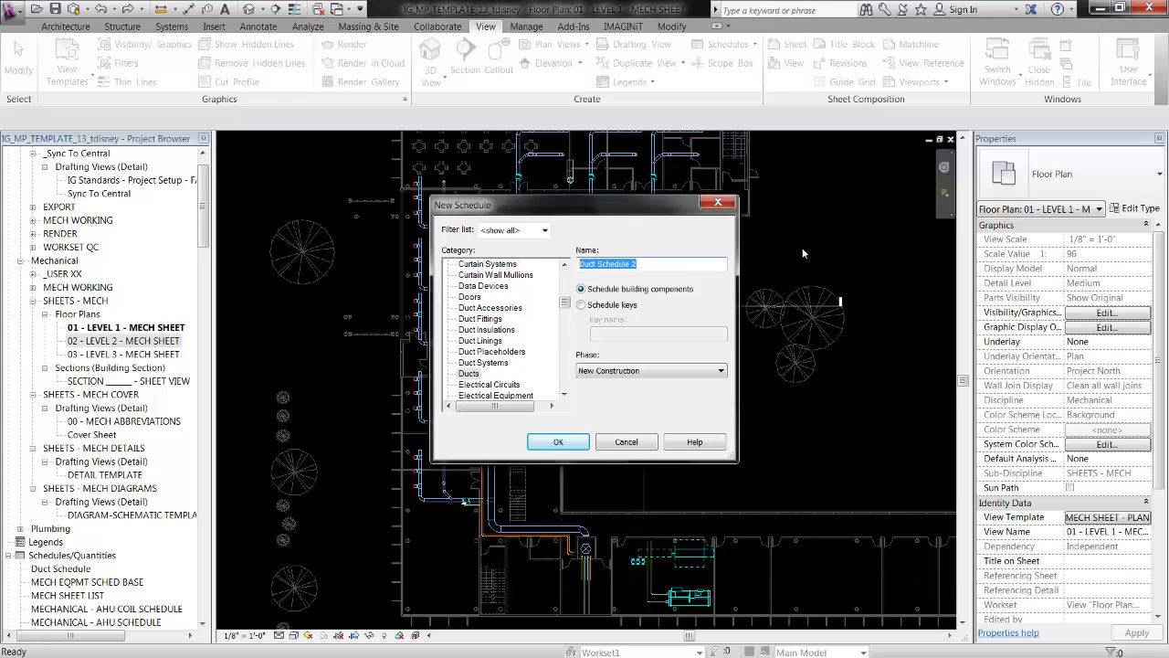
type("Duct Weight Schedule")
key("Tab")
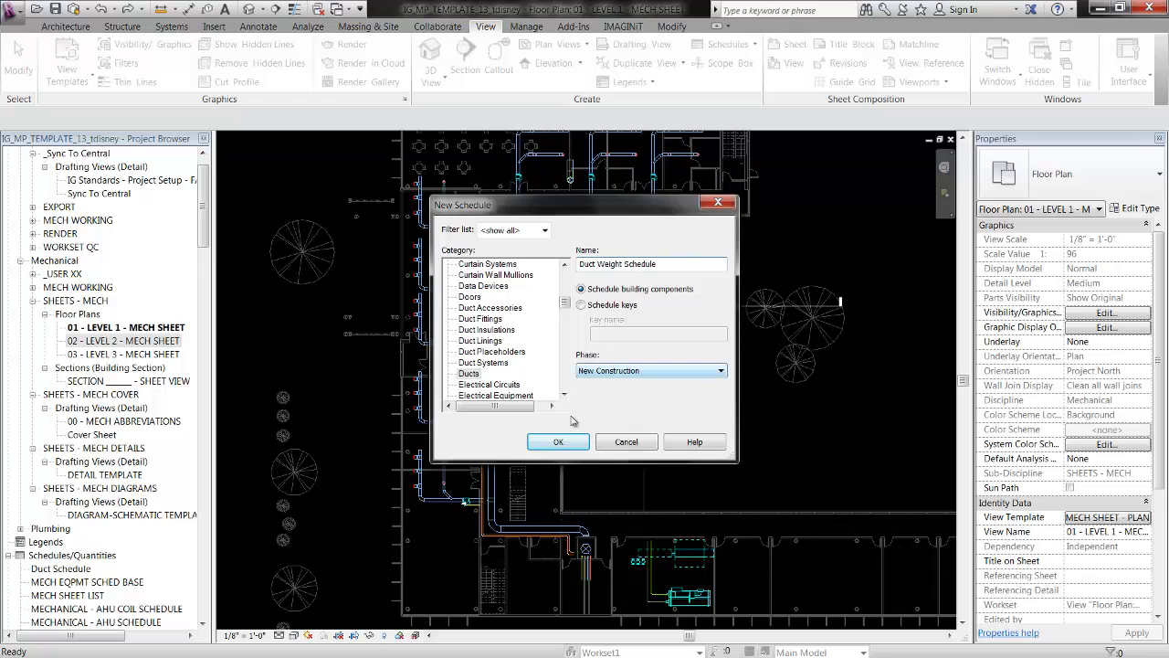
left_click(562, 443)
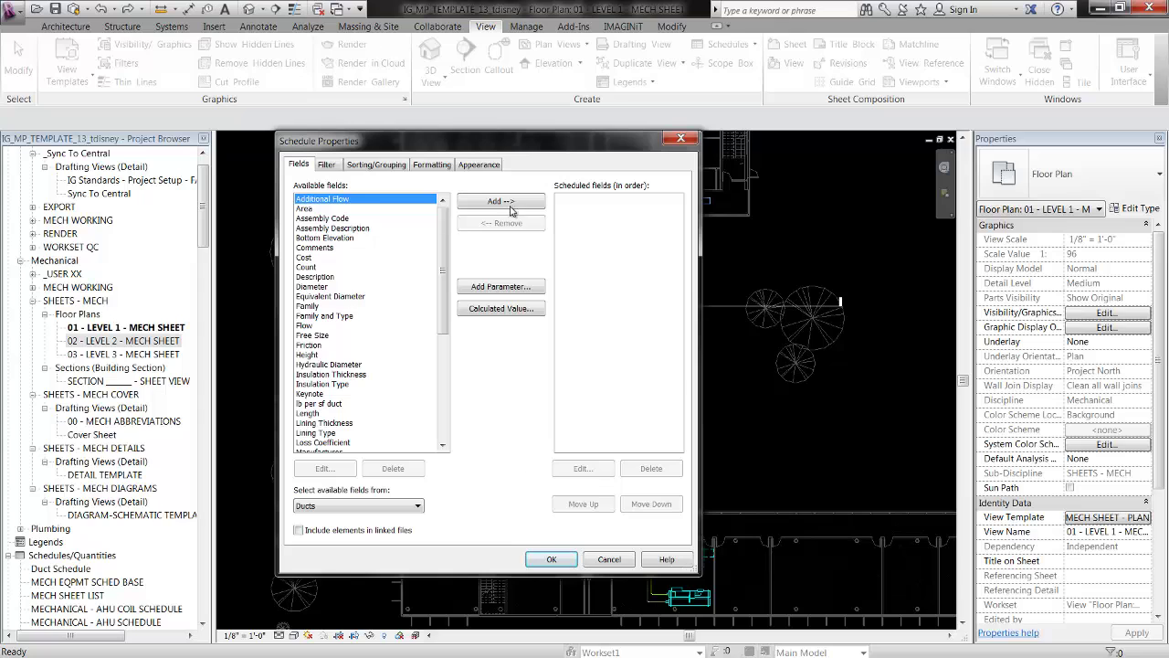
- Add the Area, Length and Comments fields to the duct schedule
left_click_drag(462, 149, 447, 134)
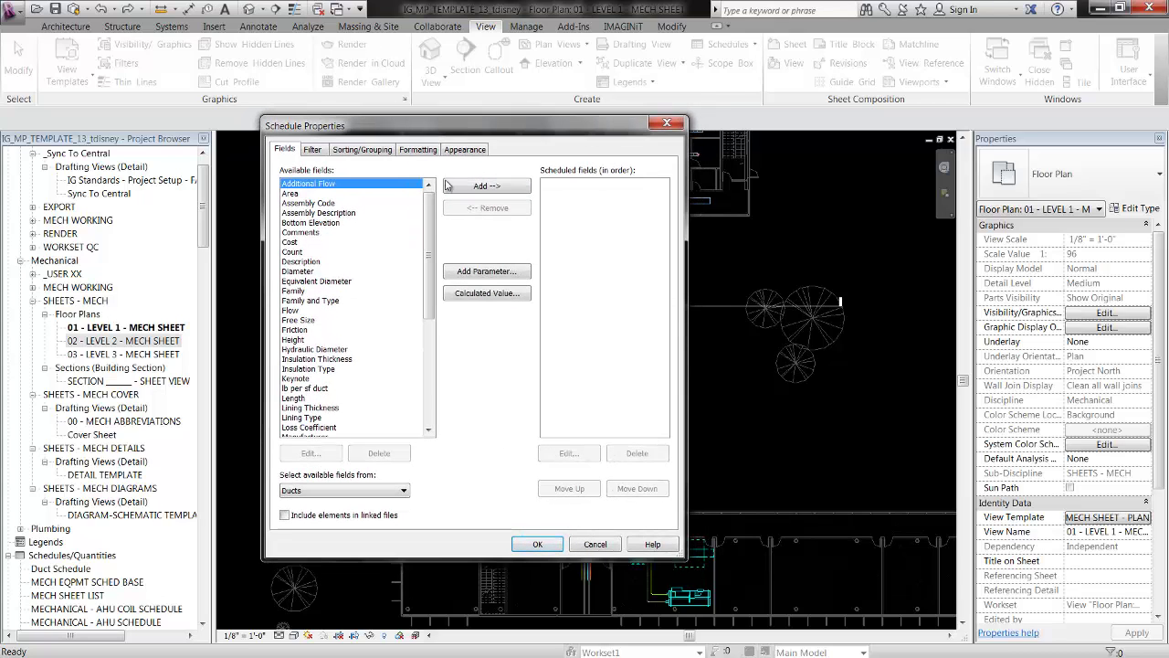
left_click(294, 193)
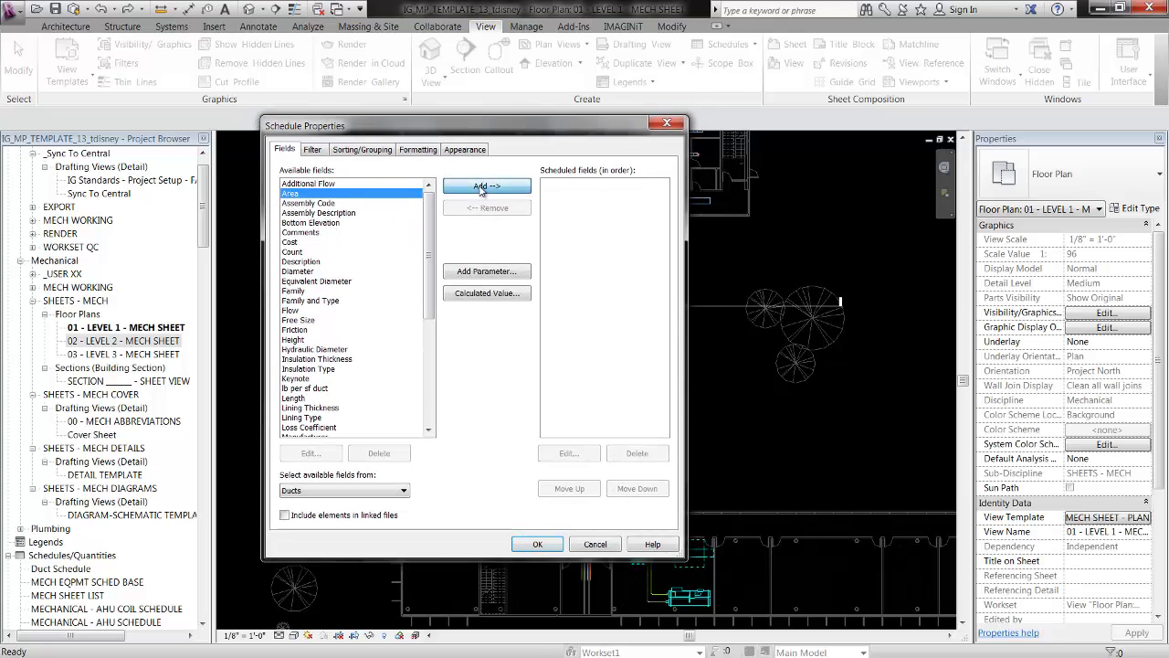
left_click(482, 187)
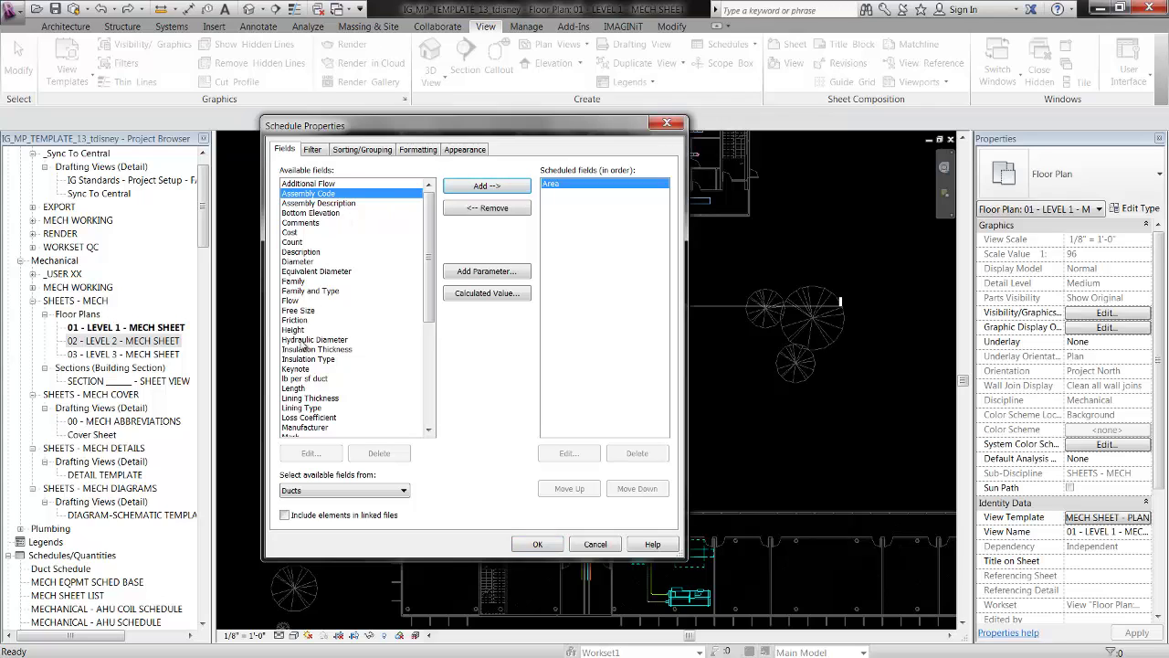
left_click(301, 388)
left_click(489, 187)
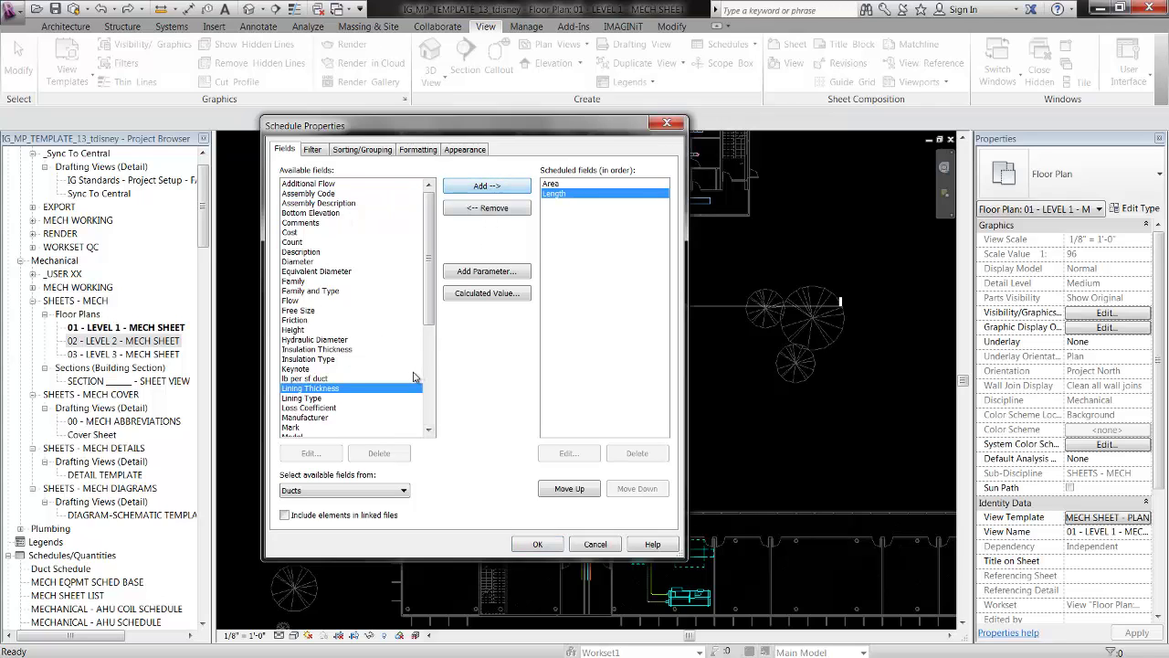
left_click(308, 224)
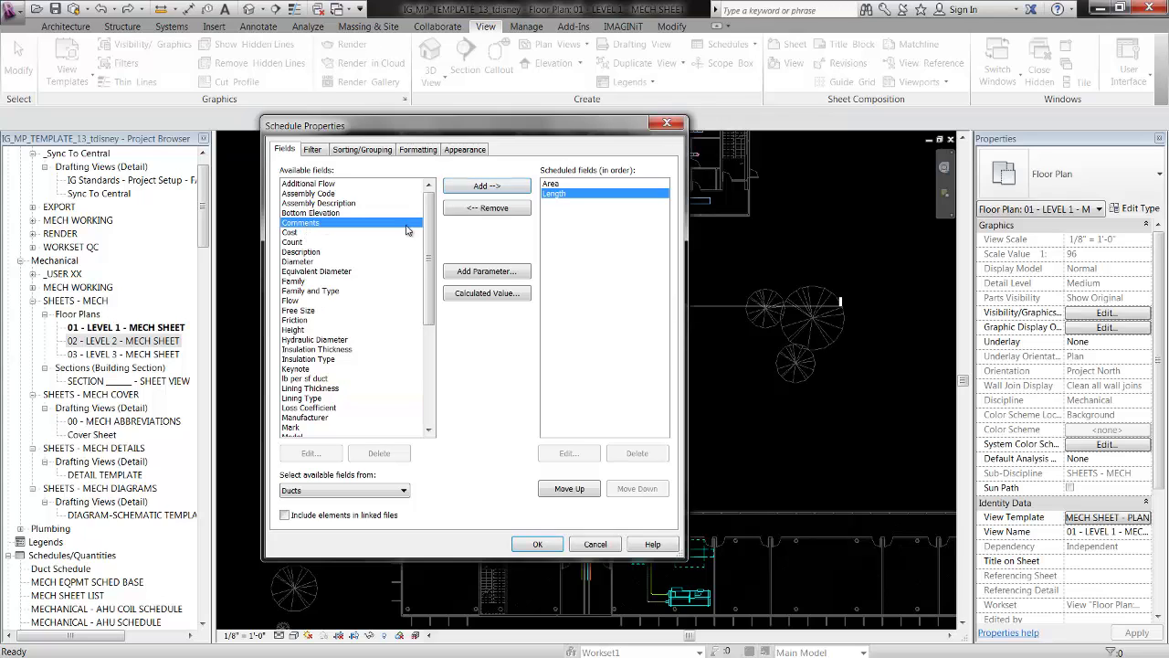
left_click(498, 187)
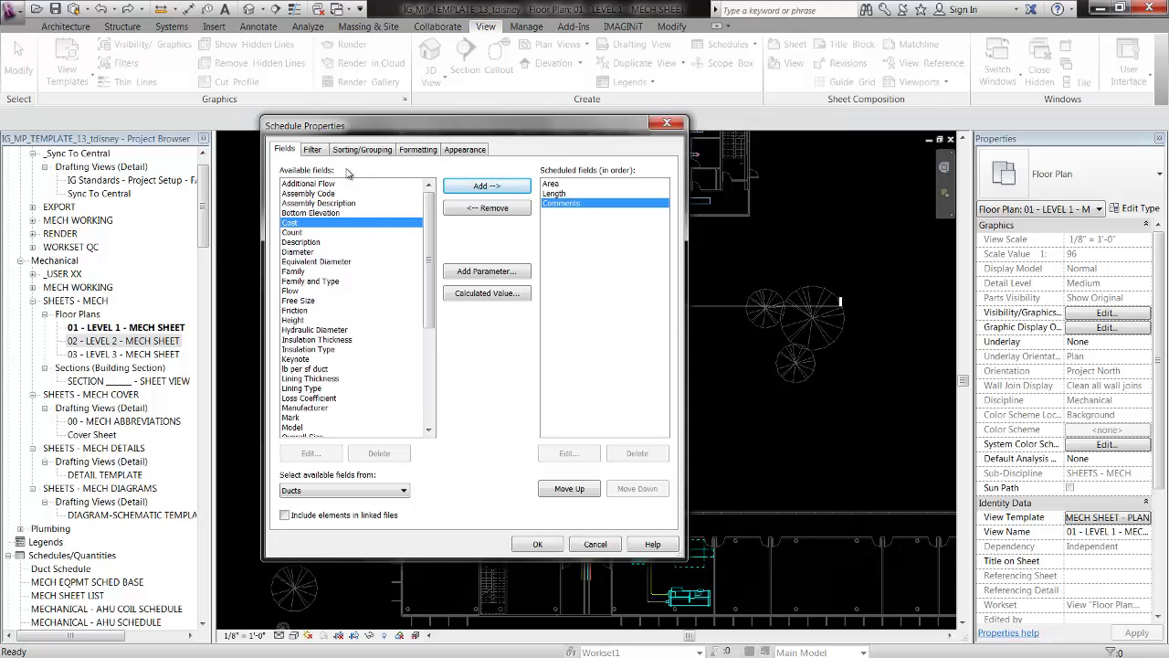
- Start a new project parameter for the schedule and name it "Pounds per SF of Duct"
left_click_drag(523, 131, 490, 159)
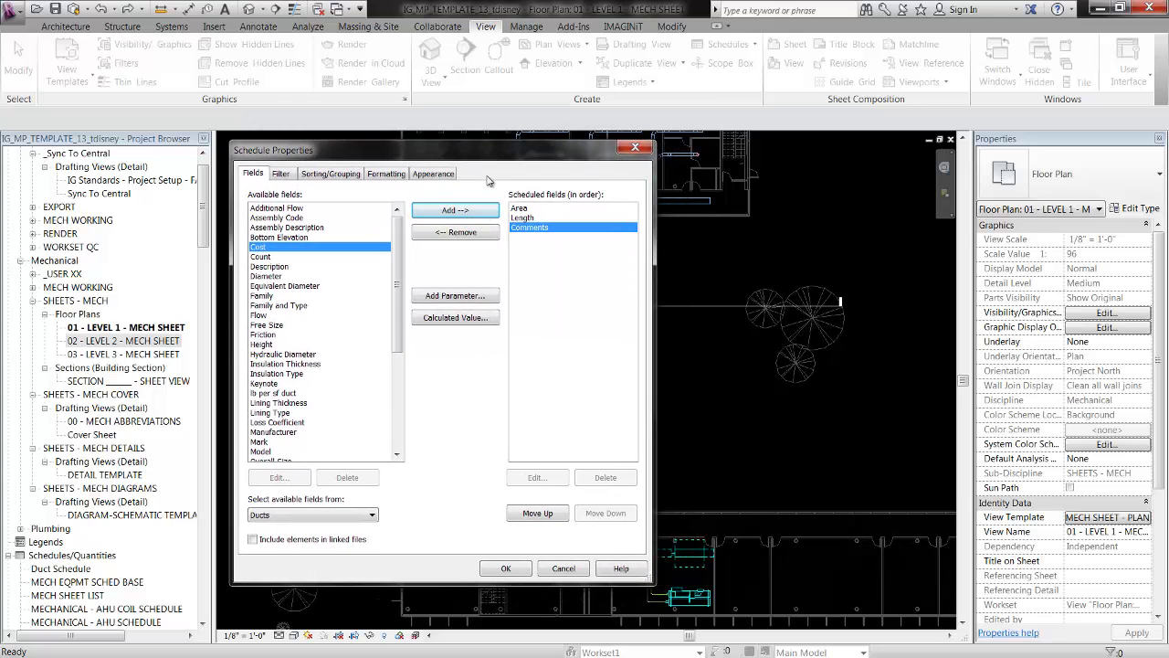
left_click(451, 298)
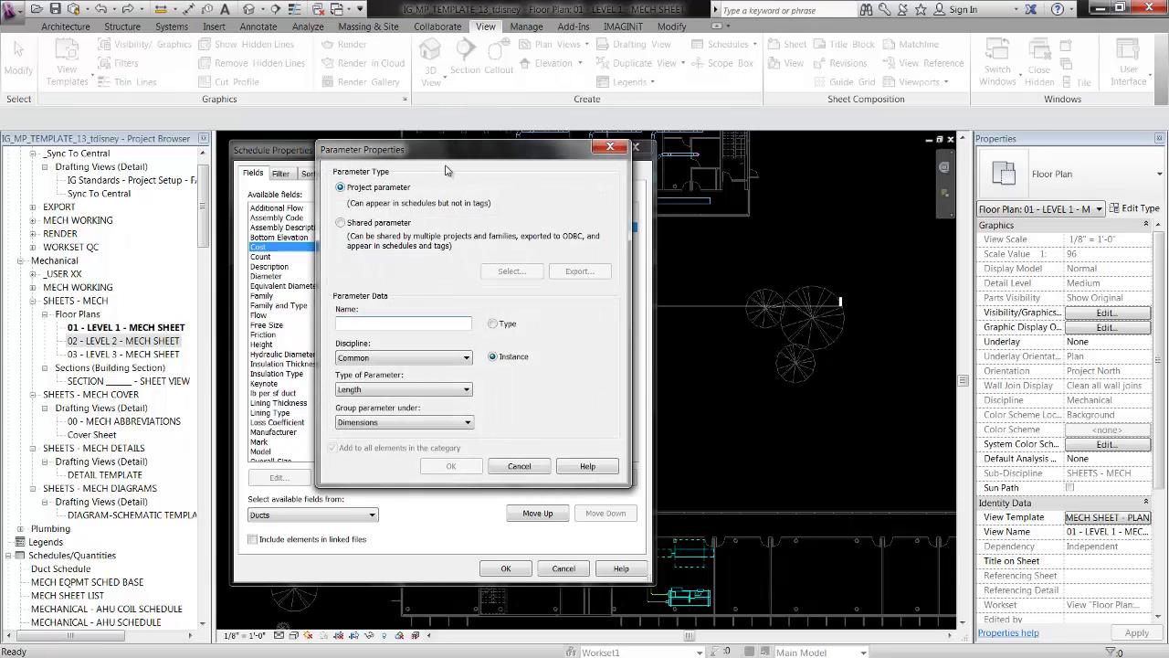
left_click_drag(450, 158, 448, 186)
left_click_drag(490, 247, 463, 254)
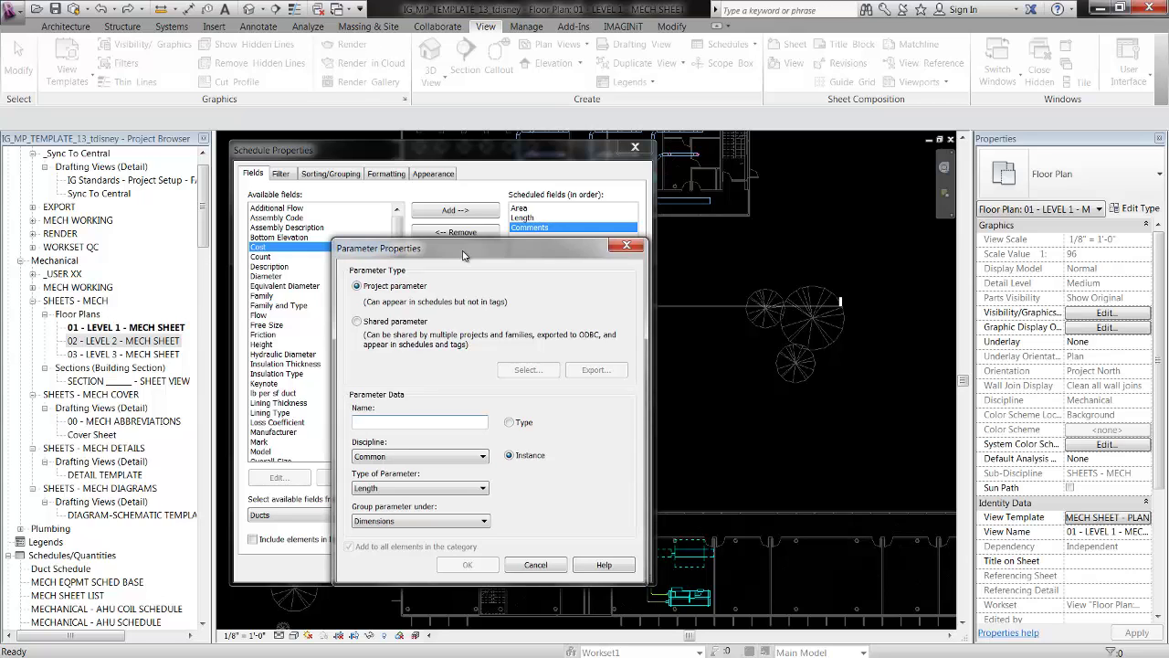
left_click_drag(463, 256, 433, 319)
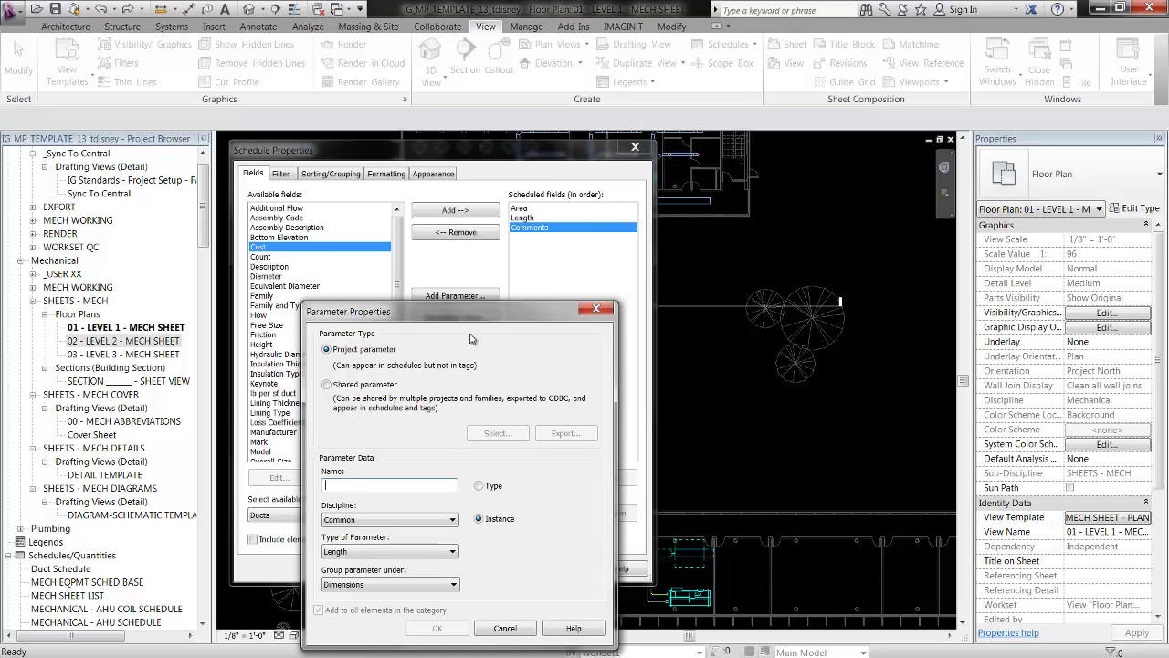
left_click_drag(466, 315, 359, 187)
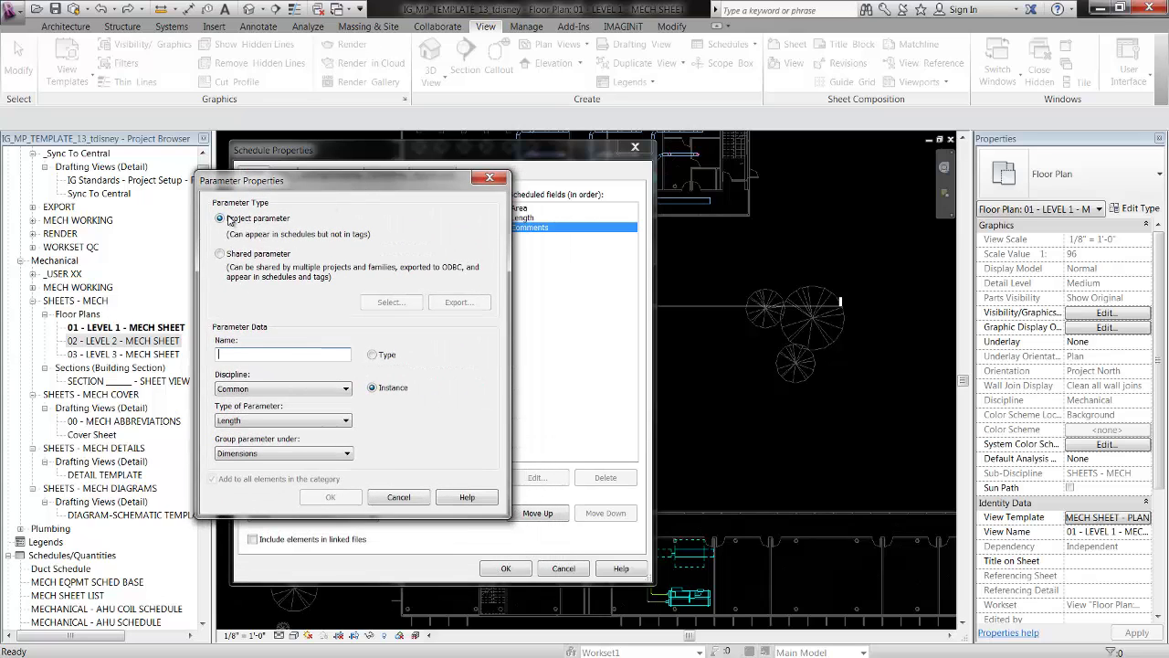
left_click_drag(290, 192, 311, 182)
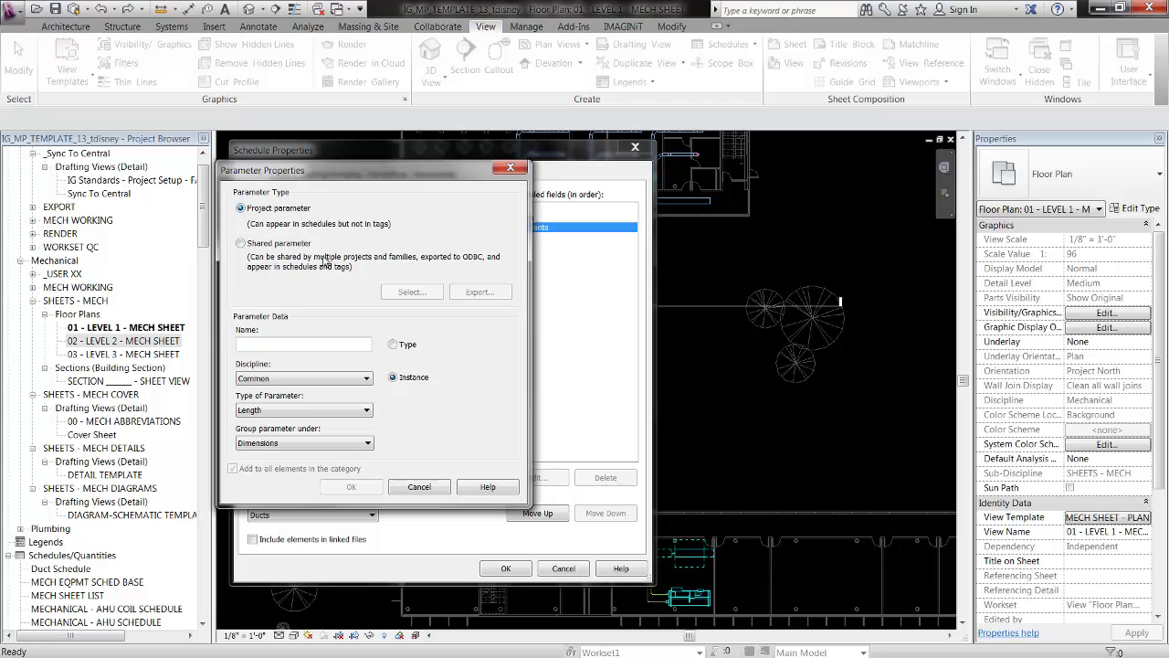
type("LB")
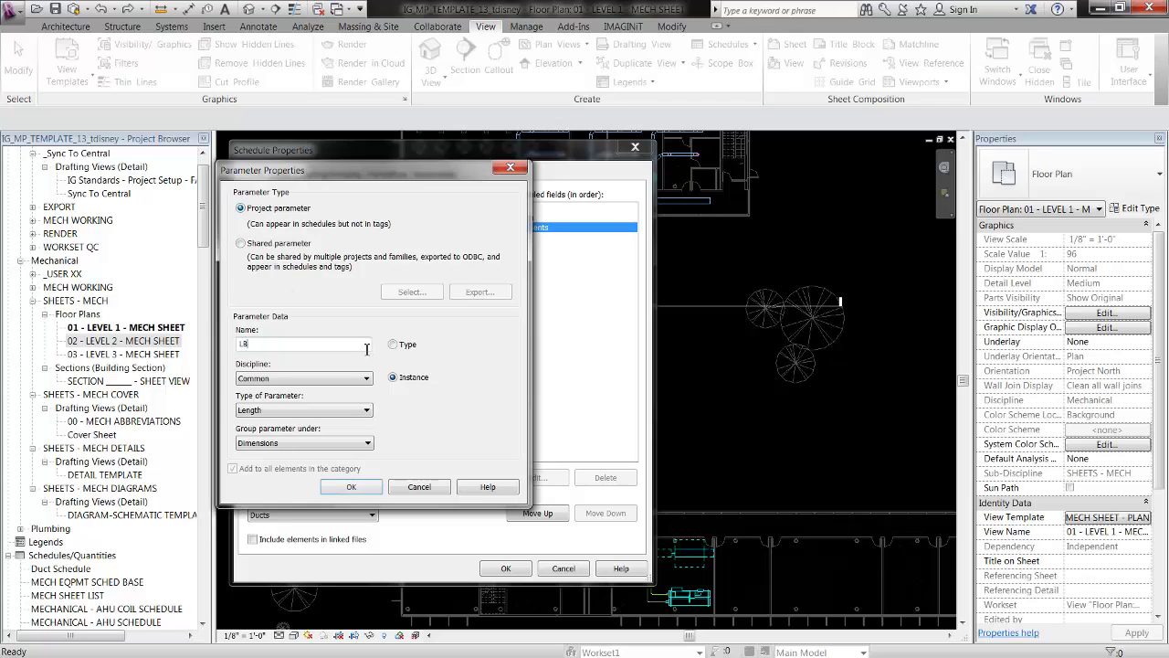
type("sPounds per SF of Duct")
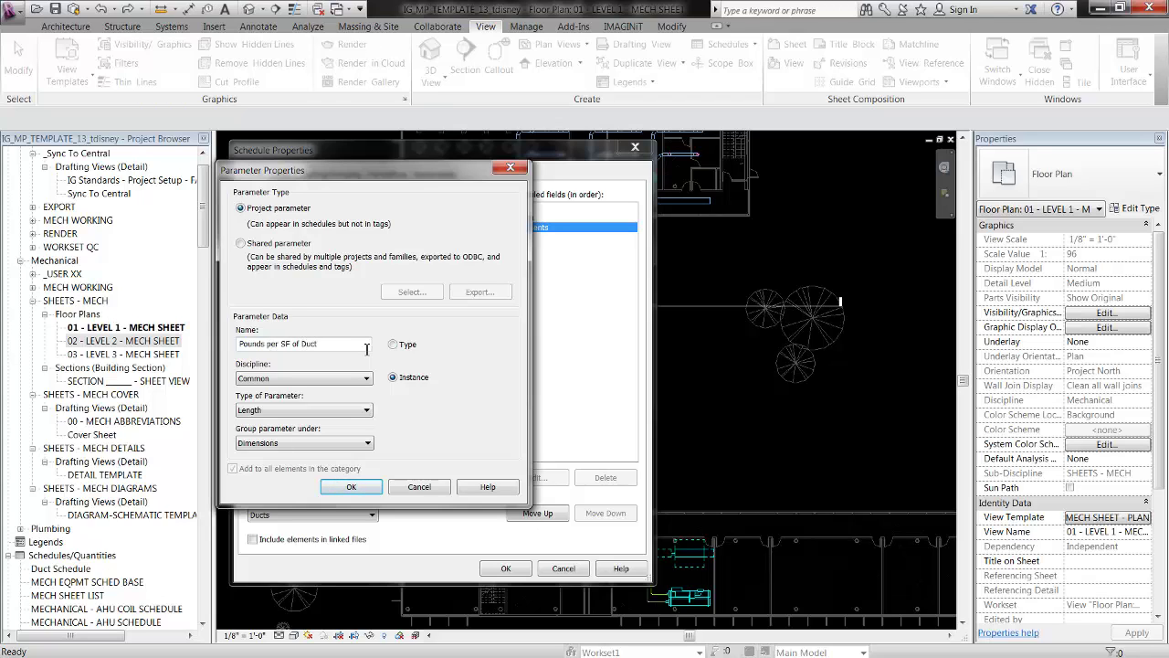
- Set the new parameter's discipline to Structural and its type of parameter to Area Force
left_click(317, 380)
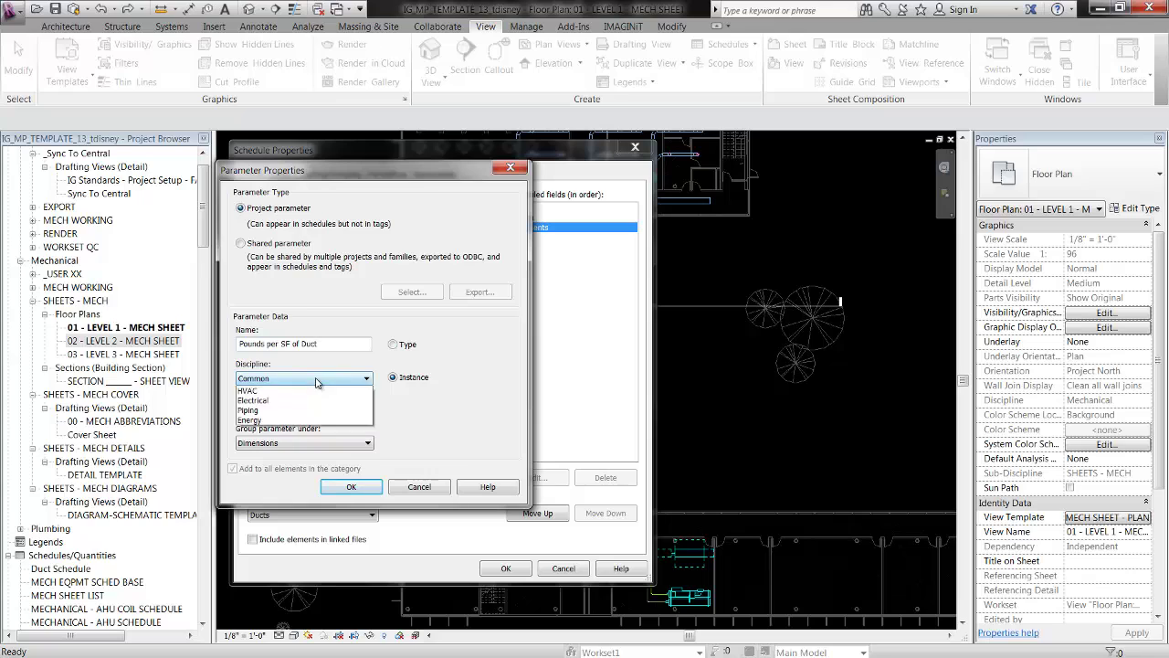
left_click(317, 381)
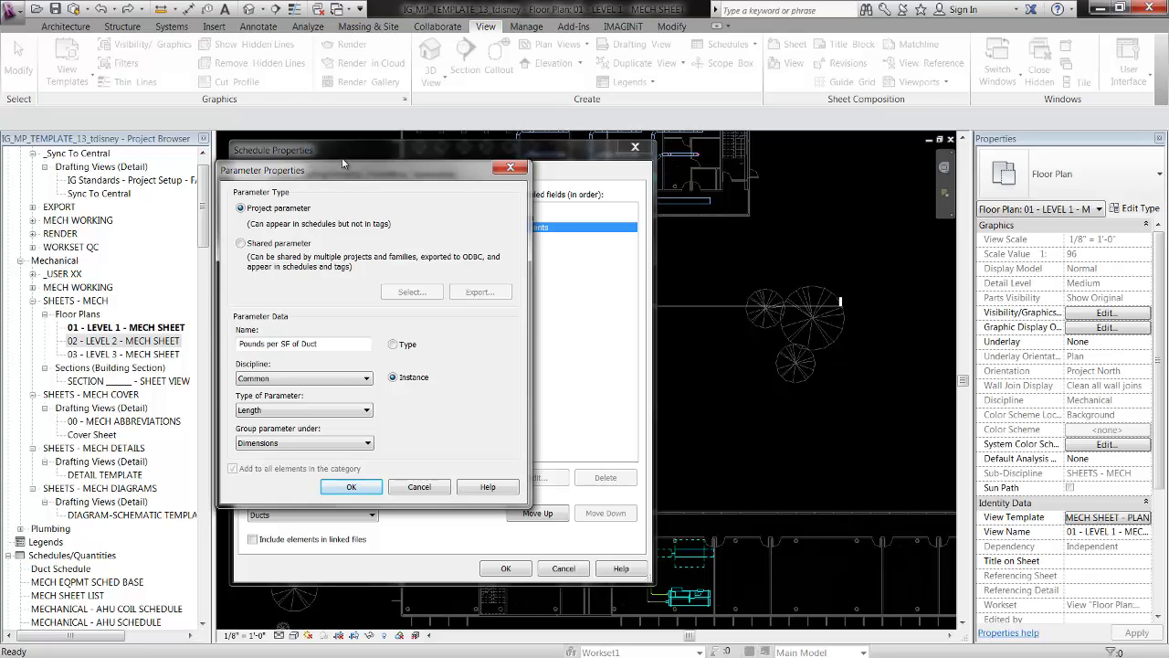
left_click_drag(344, 165, 417, 202)
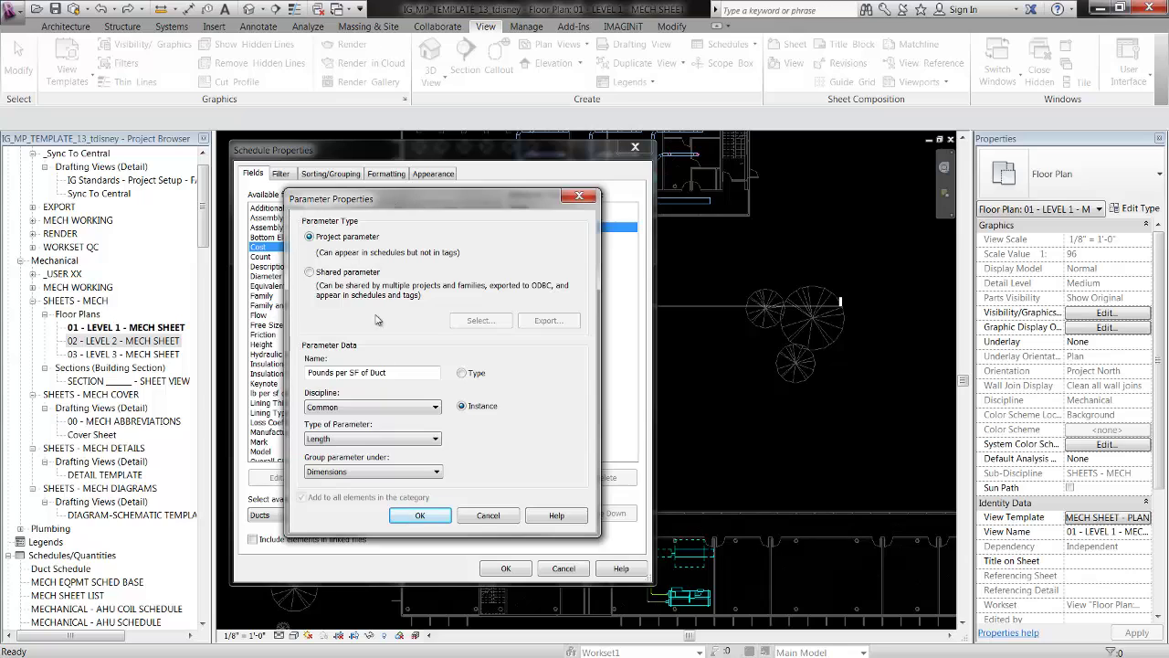
left_click(371, 407)
left_click(348, 435)
left_click(356, 439)
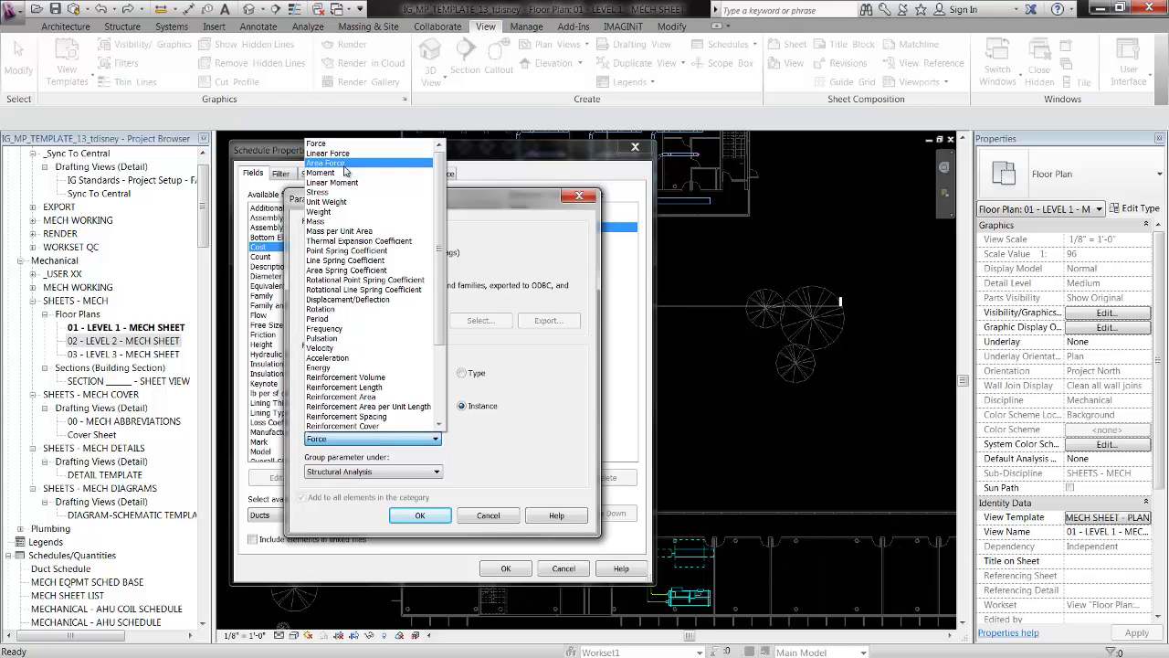
left_click(344, 163)
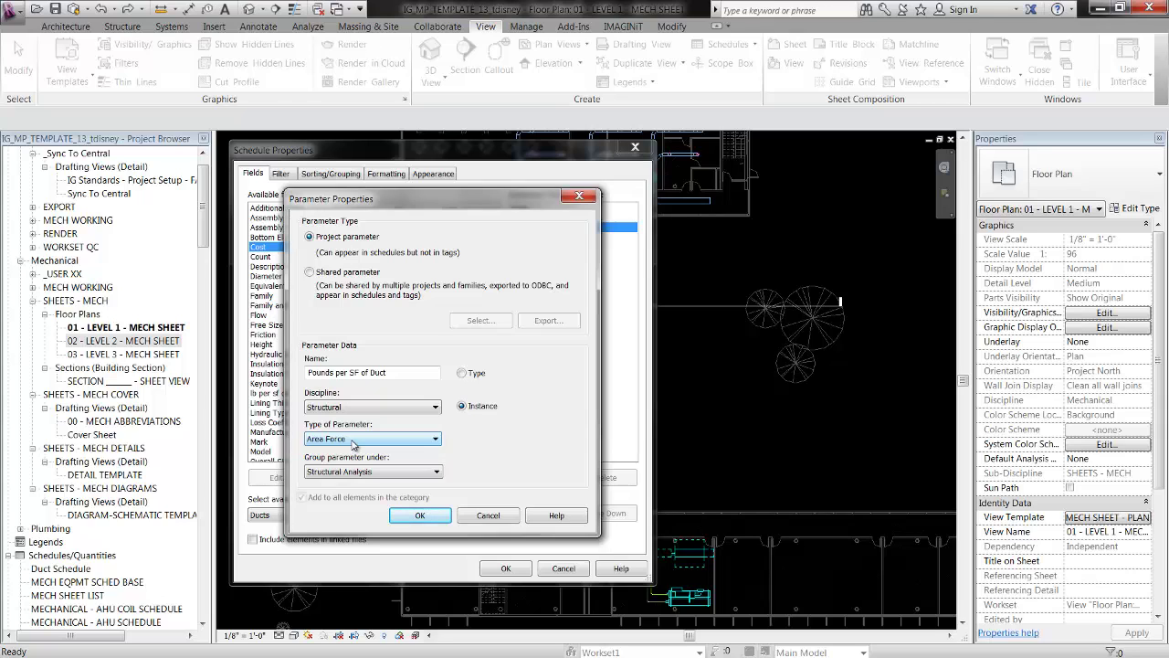
- Group the parameter under Mechanical, make it a Type parameter and add it to the schedule
left_click(349, 475)
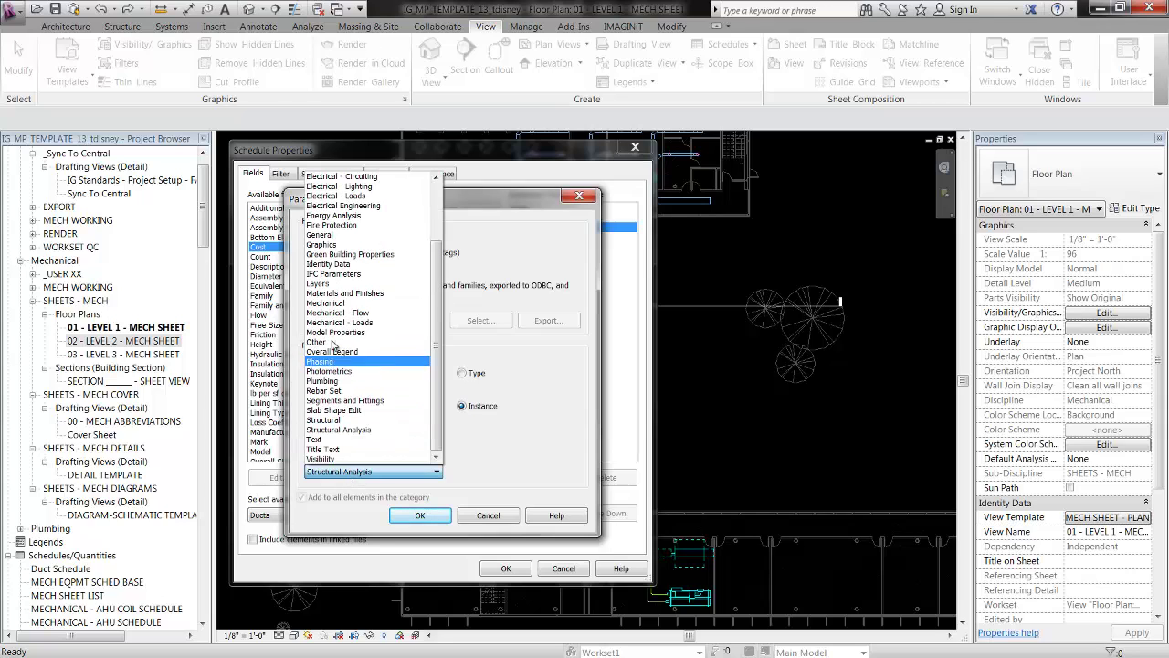
left_click(383, 302)
left_click(465, 375)
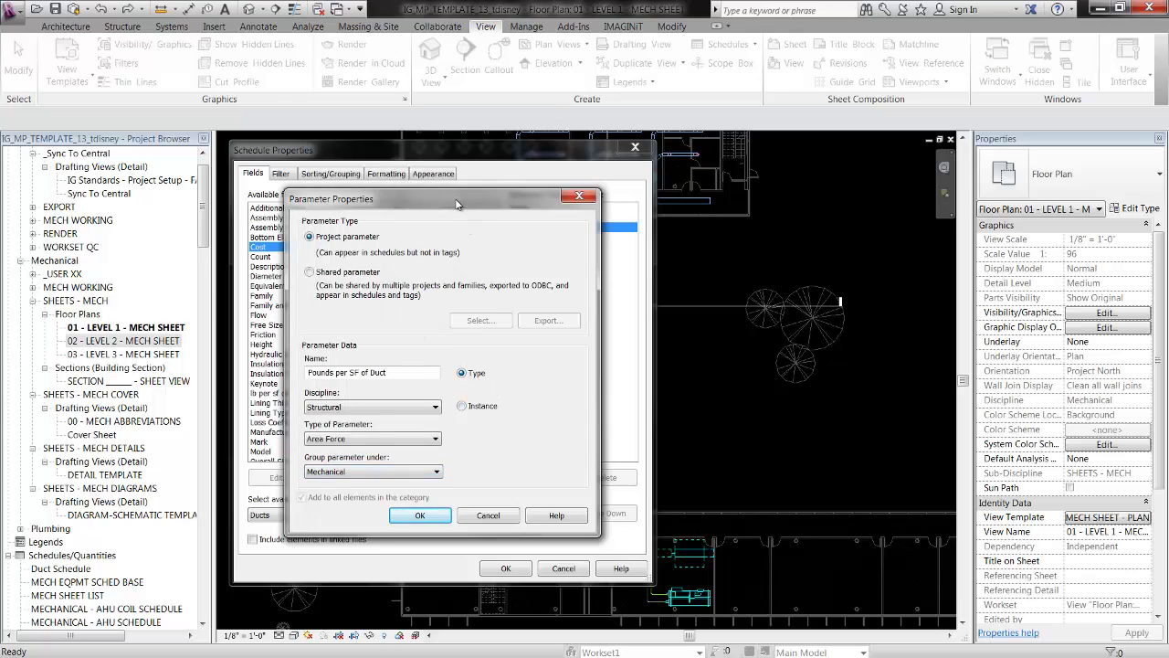
left_click(420, 515)
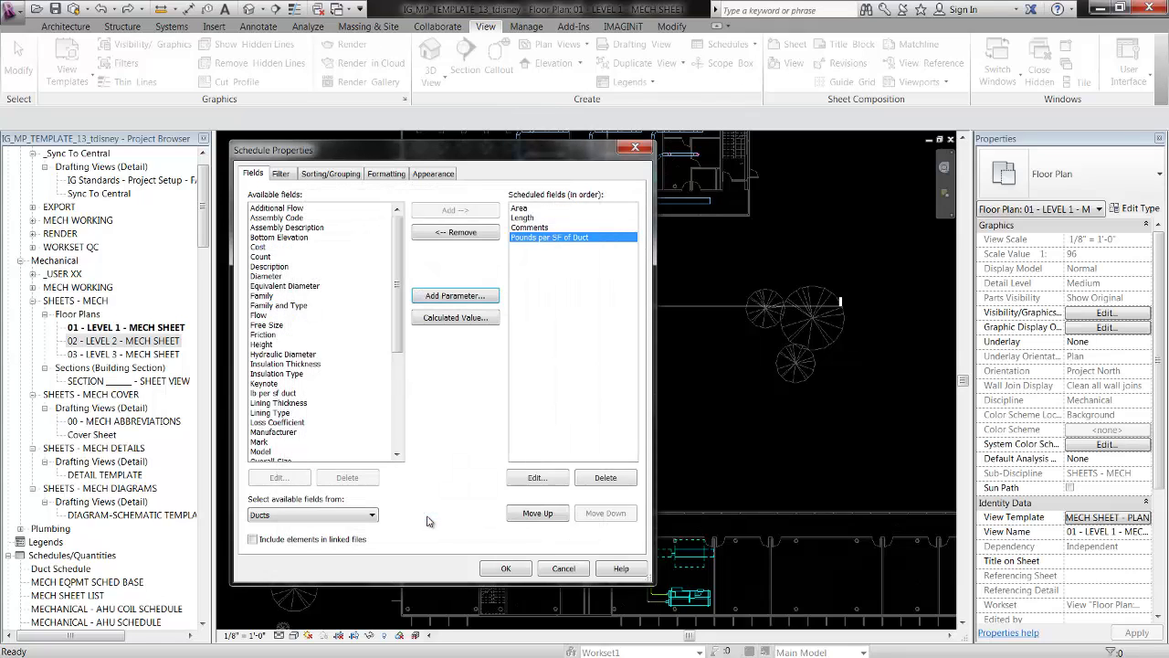
- Start a formula-based calculated value named "Pounds of Duct" with discipline Structural and type Force
left_click(459, 320)
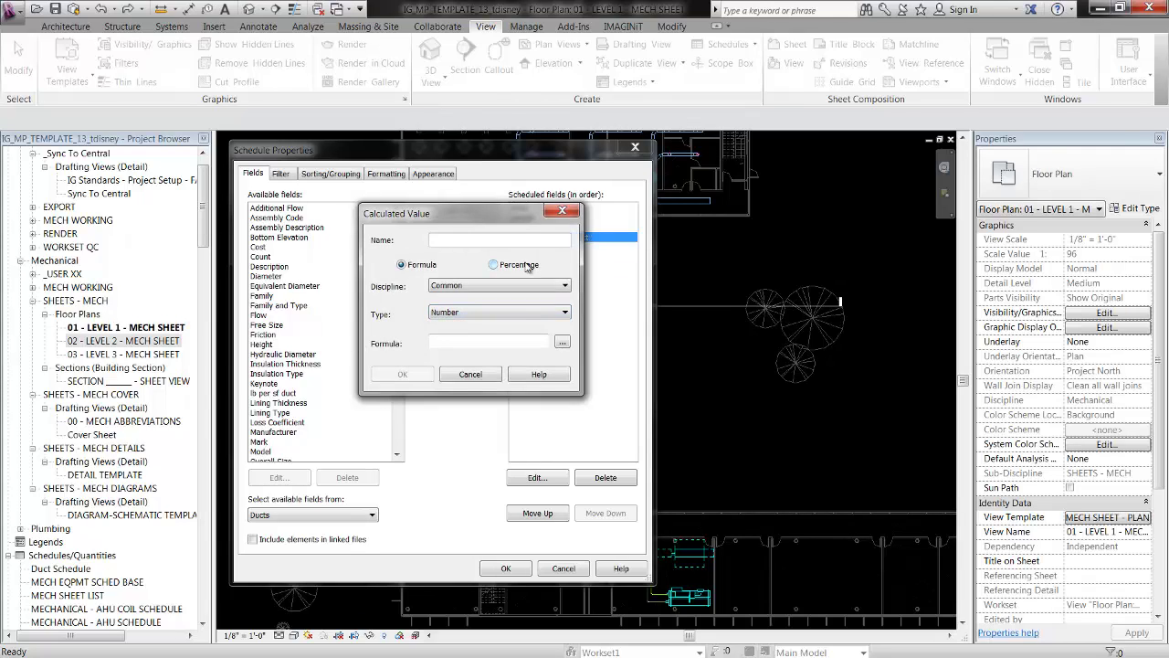
type("Pounds ")
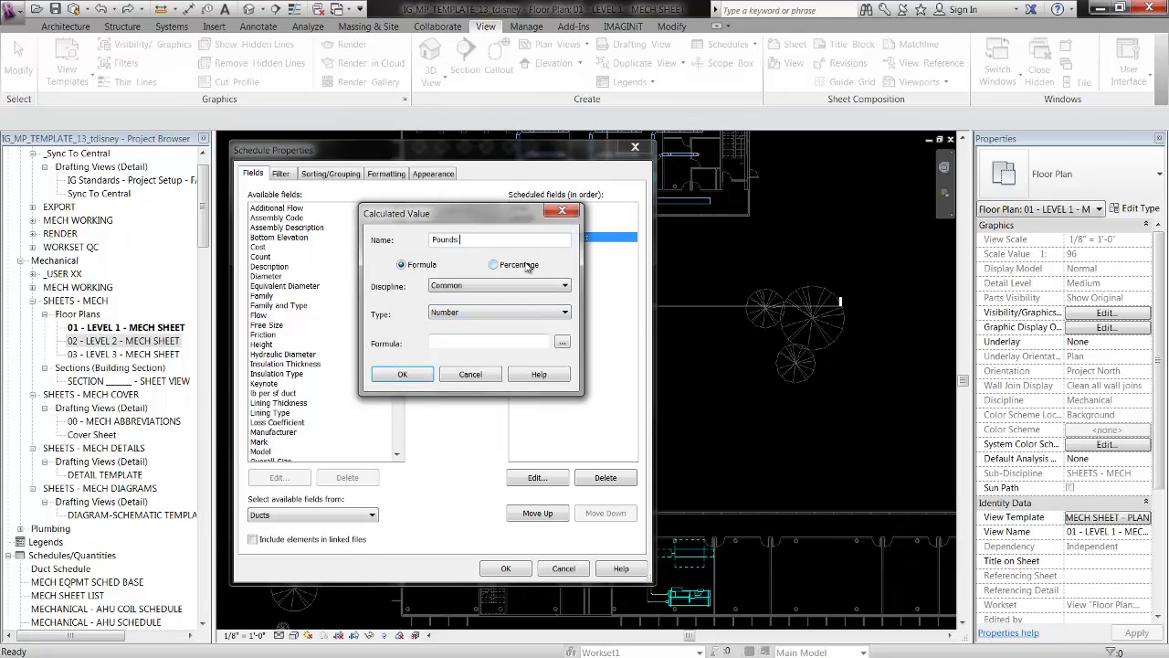
type("of Duct")
left_click(436, 285)
left_click(450, 313)
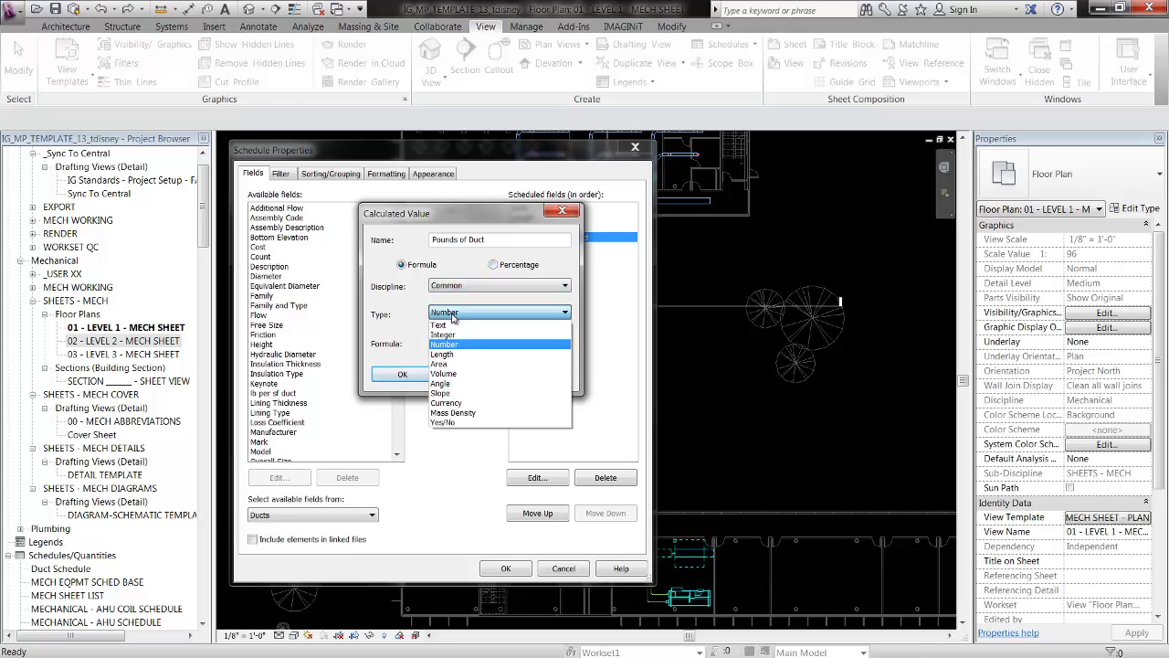
left_click(463, 289)
left_click(463, 288)
left_click(452, 307)
left_click(459, 314)
left_click(460, 317)
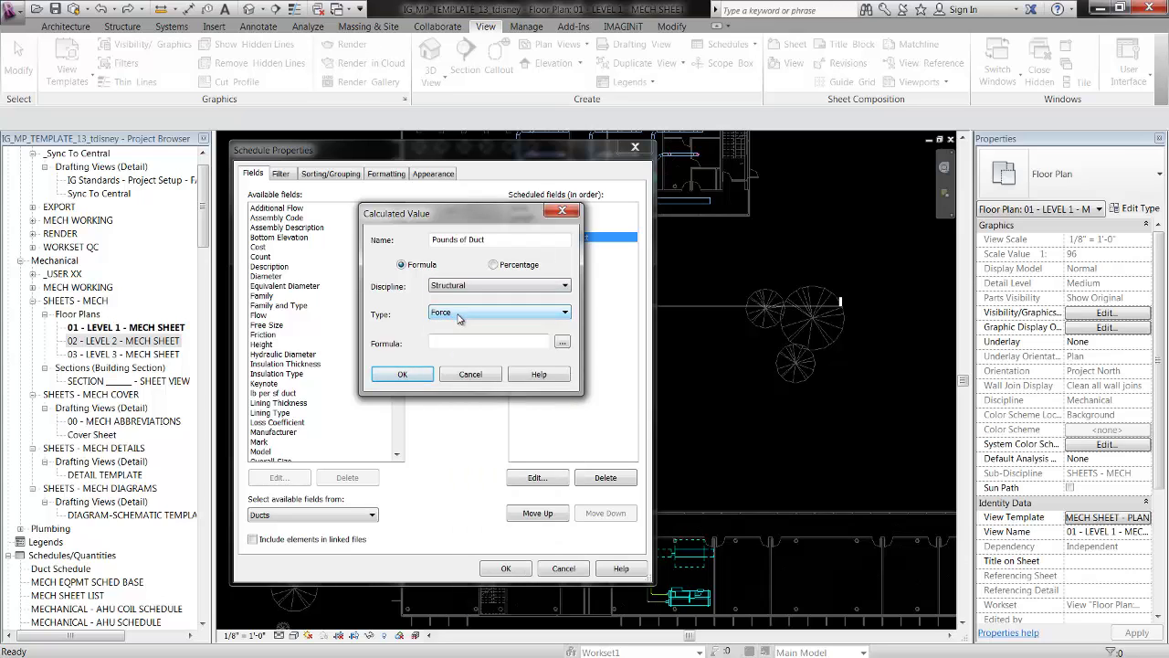
- Insert the Area field as the first term of the Pounds of Duct formula
left_click(461, 345)
left_click(560, 344)
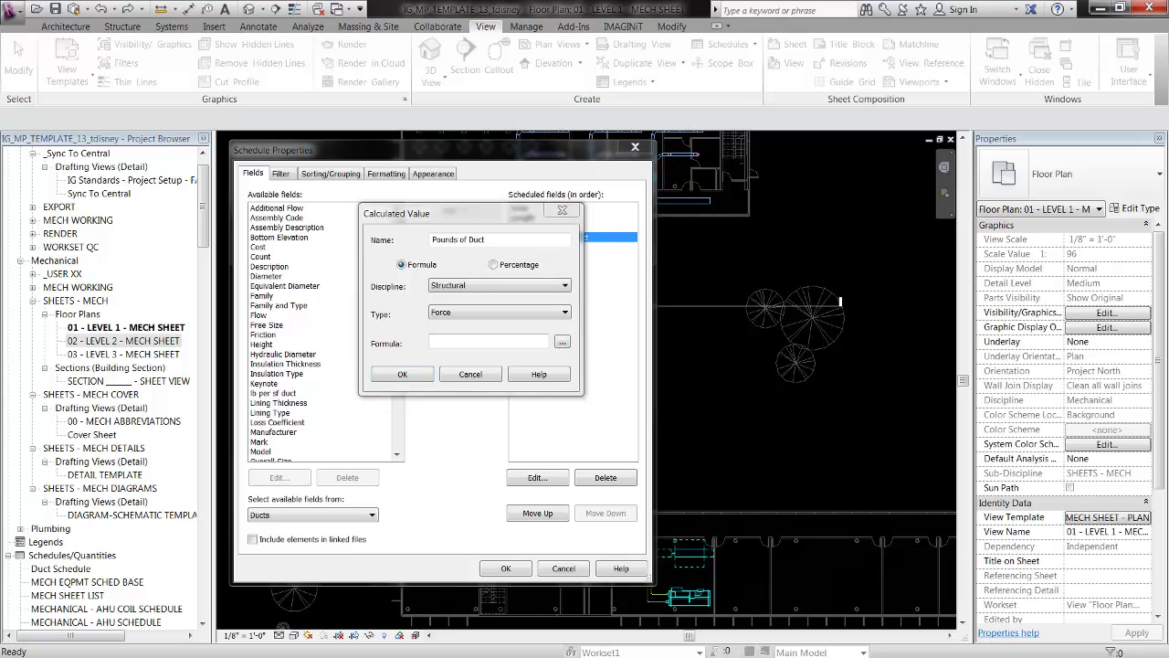
left_click_drag(404, 202, 661, 192)
left_click(644, 241)
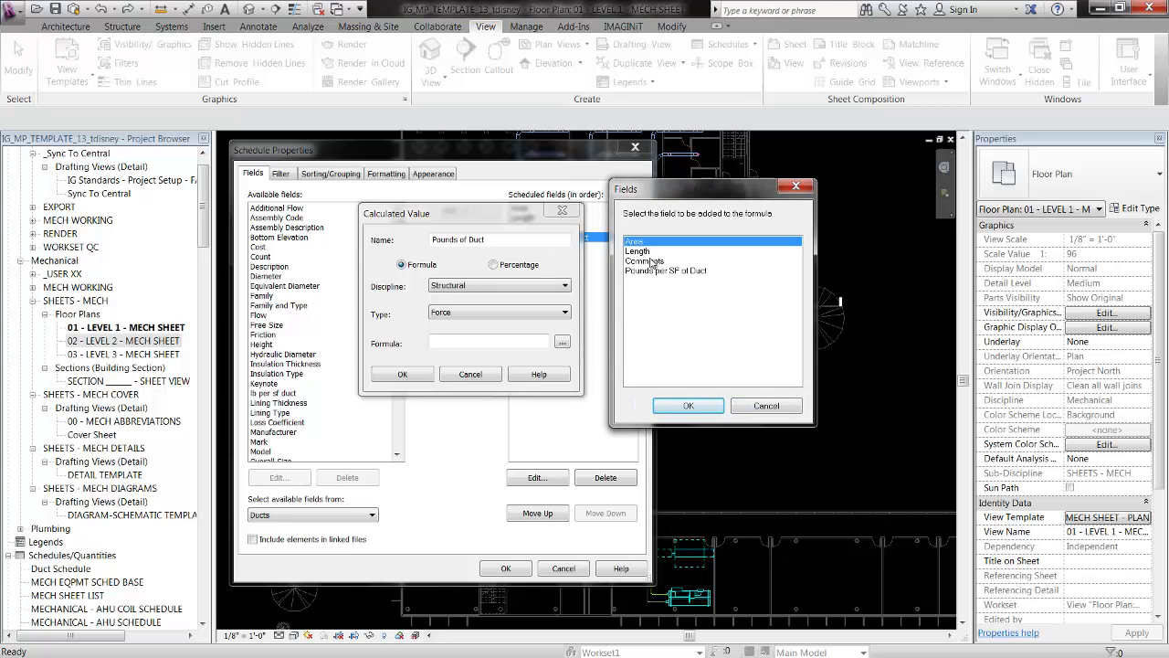
left_click(688, 406)
left_click(562, 341)
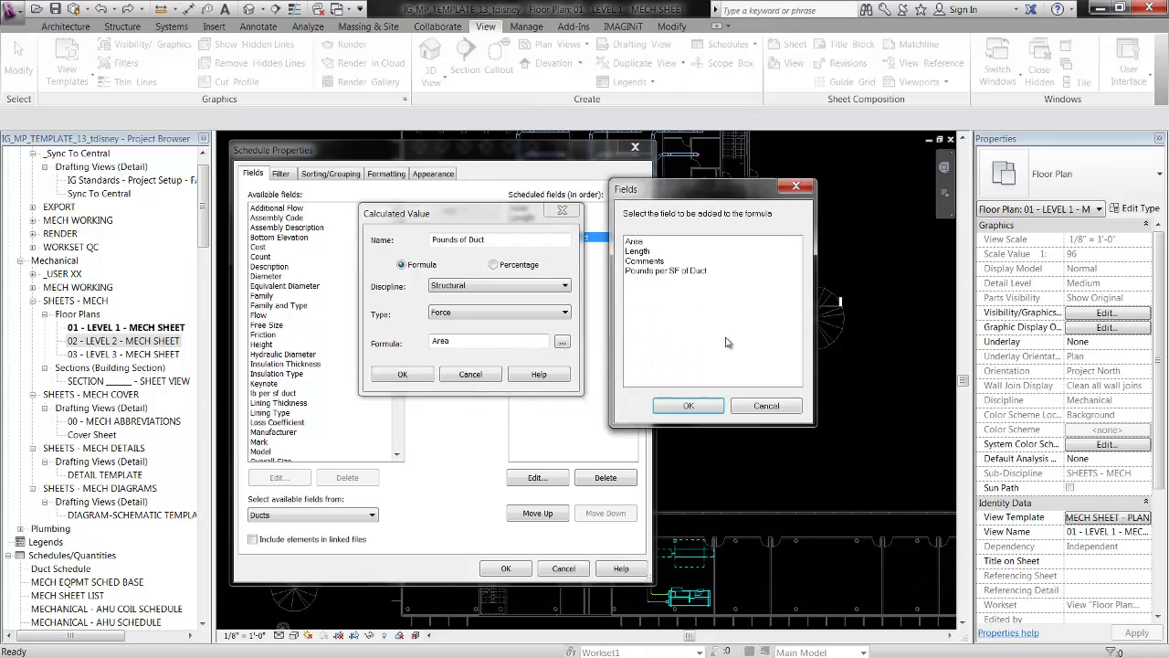
left_click(764, 405)
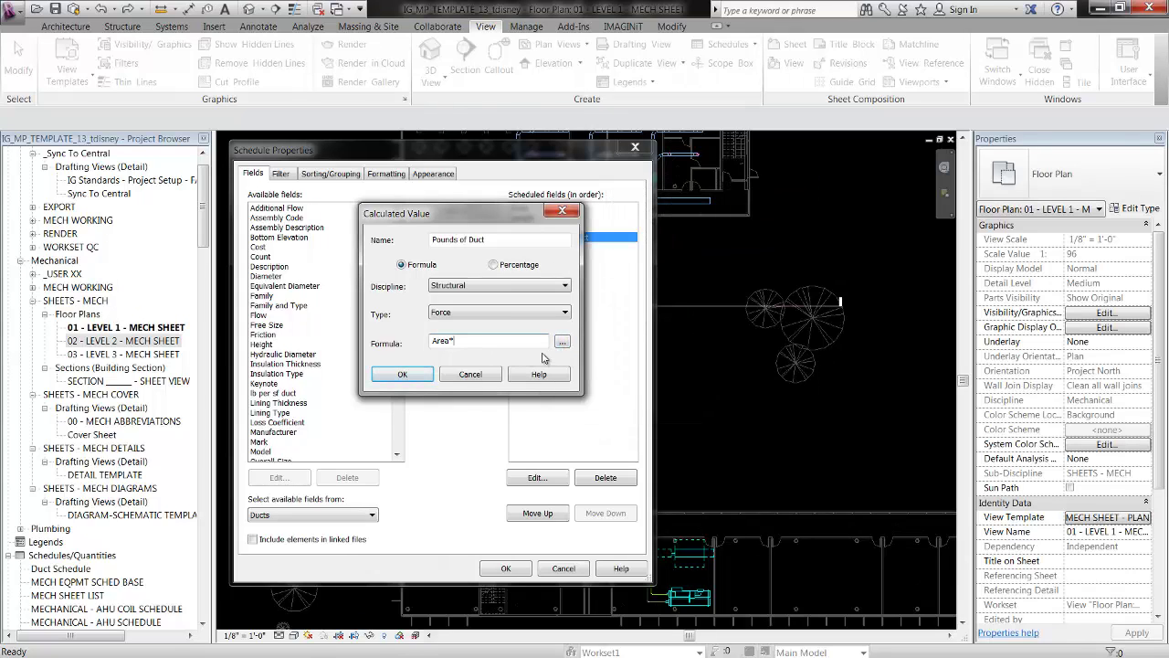
- Complete the formula as Area*Pounds per SF of Duct and accept the calculated value
type("*")
left_click(561, 342)
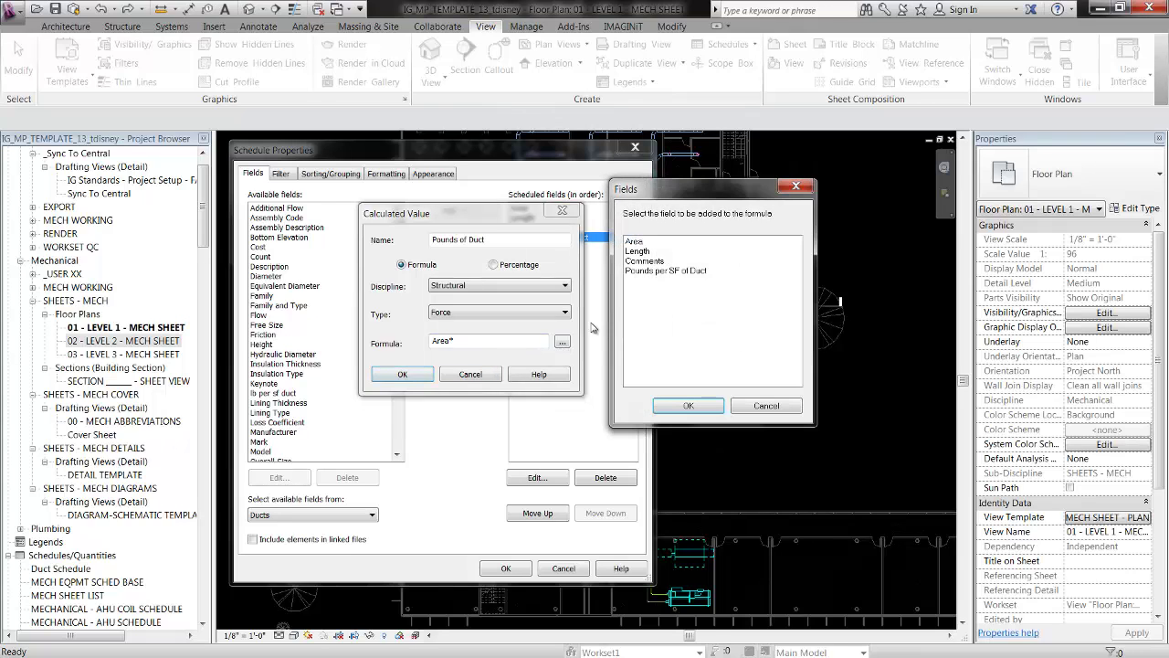
left_click(668, 272)
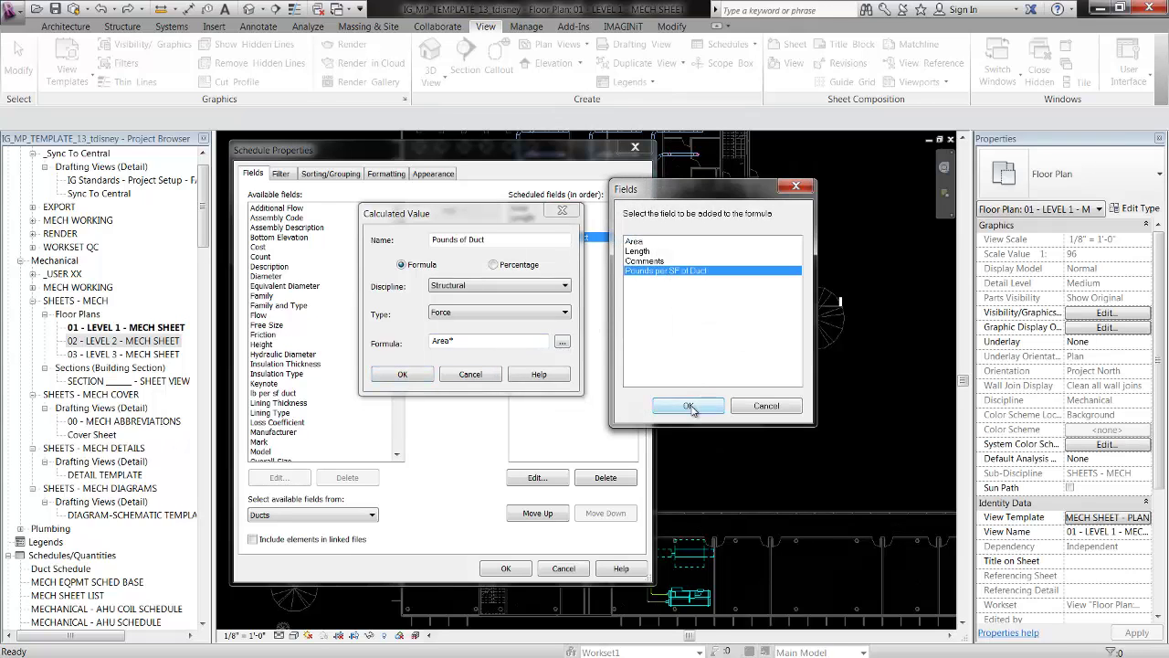
left_click(692, 405)
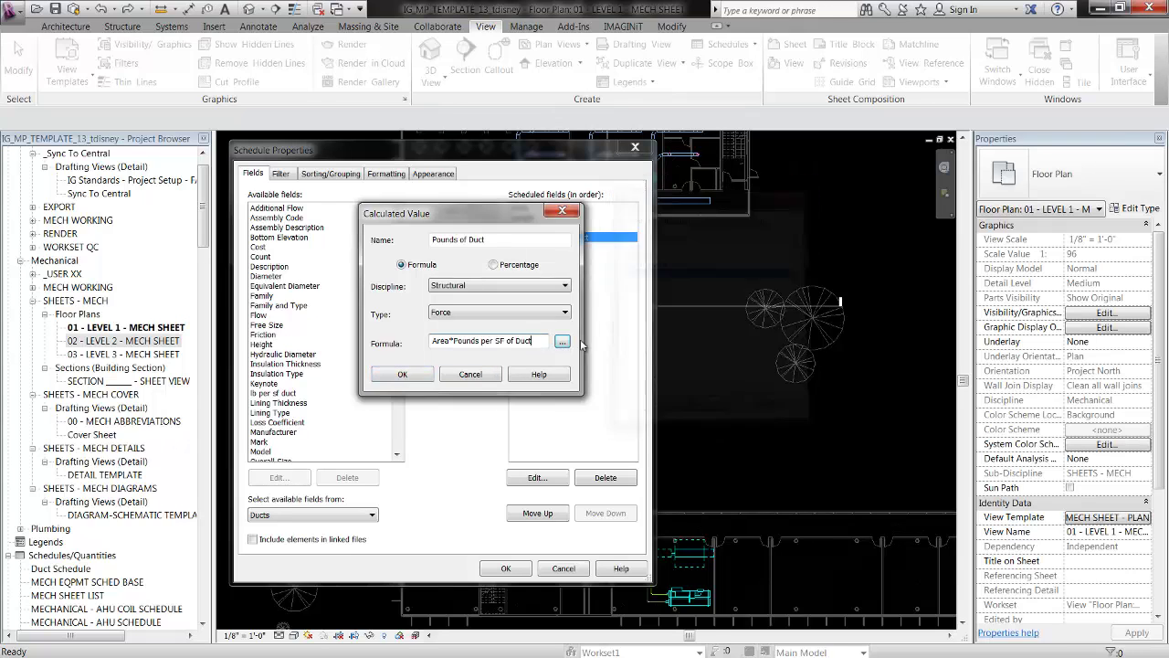
left_click(402, 374)
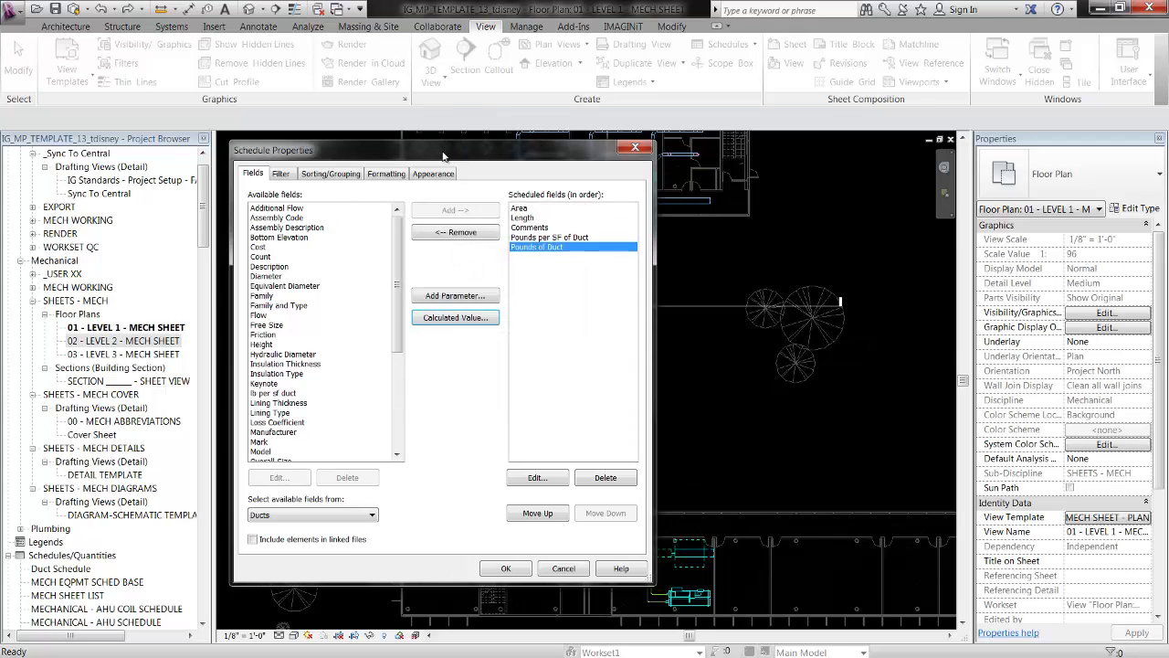
- Create the schedule from the chosen fields and widen its Area, Length and Pounds per SF of Duct columns
left_click_drag(440, 157, 490, 156)
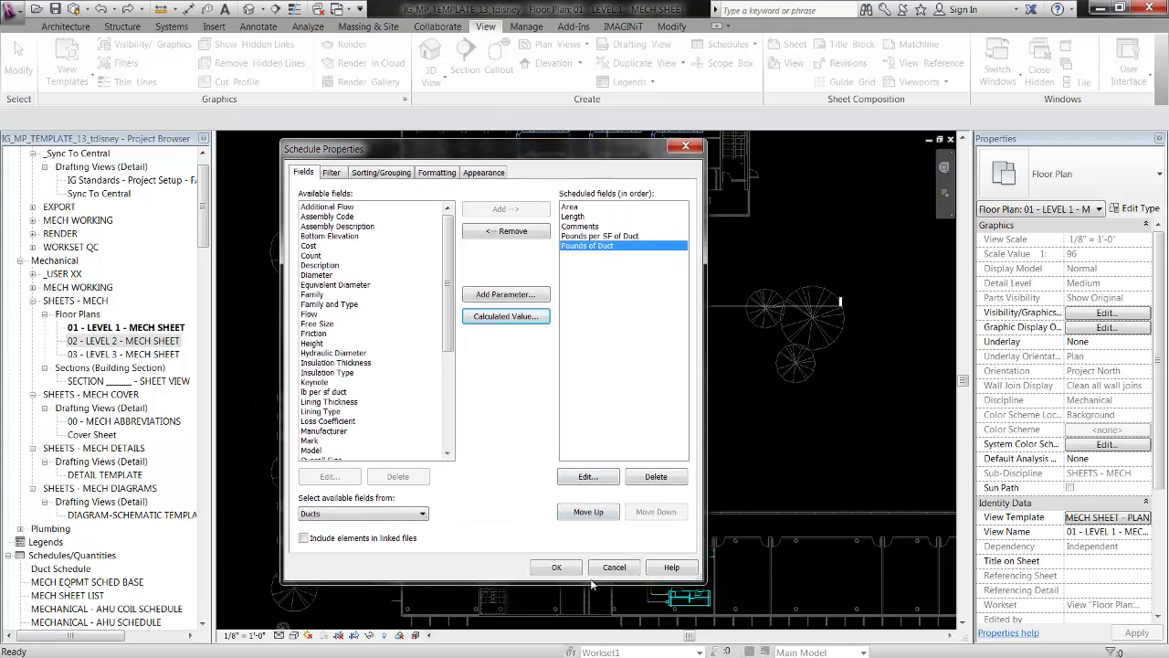
left_click(558, 567)
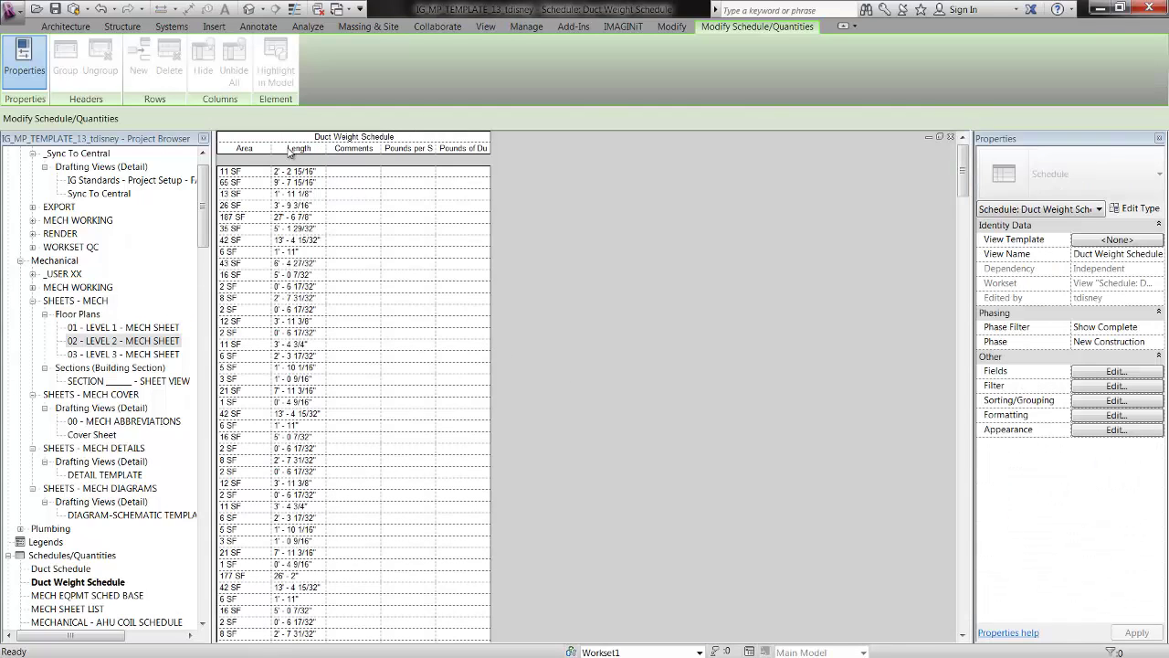
left_click_drag(273, 152, 359, 151)
left_click_drag(964, 187, 916, 169)
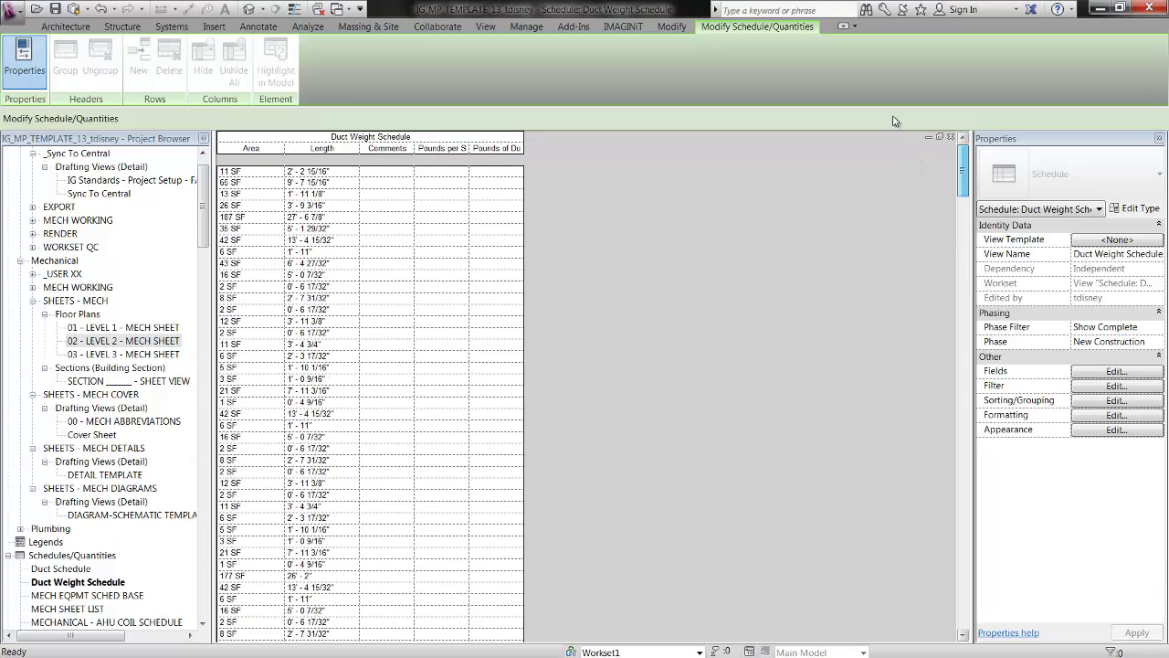
left_click_drag(469, 147, 552, 147)
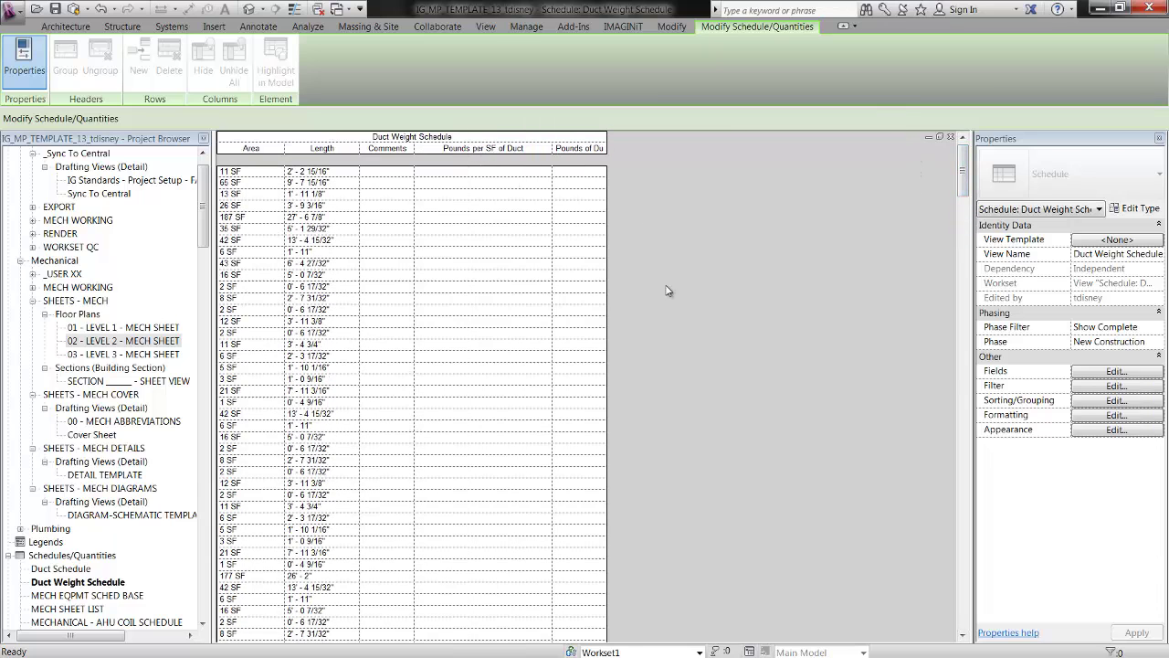
- Minimize the Sync To Central drafting view and tile the Level 1 mechanical floor plan beside the Duct Weight Schedule
left_click(940, 136)
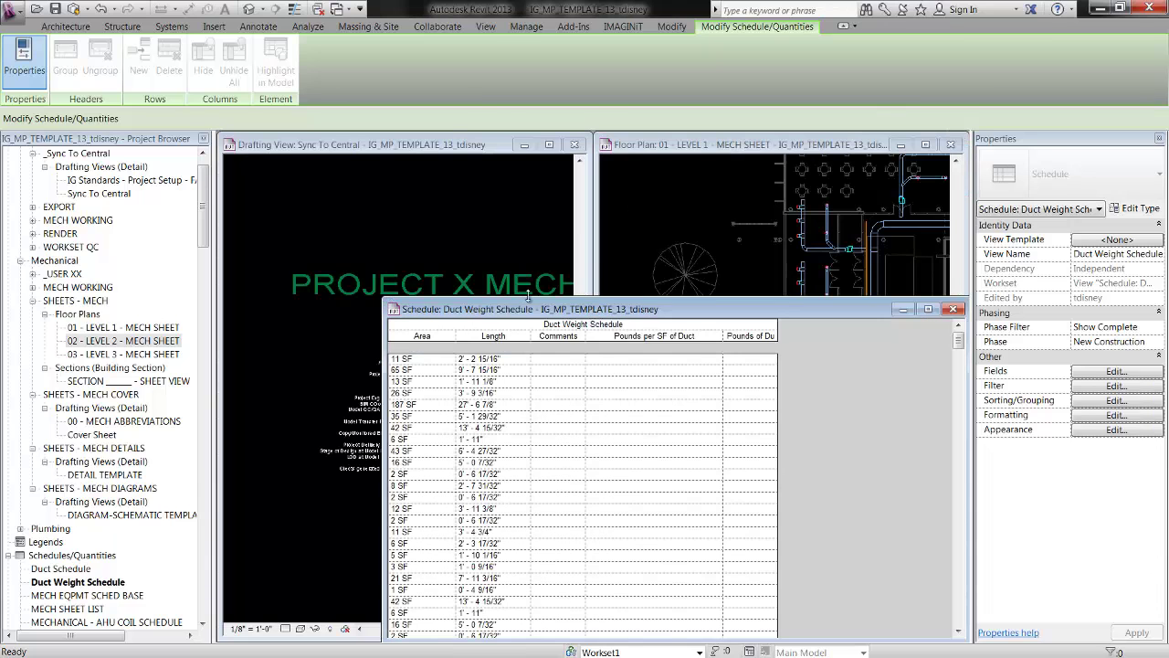
left_click(525, 148)
key("w")
key("t")
left_click(434, 318)
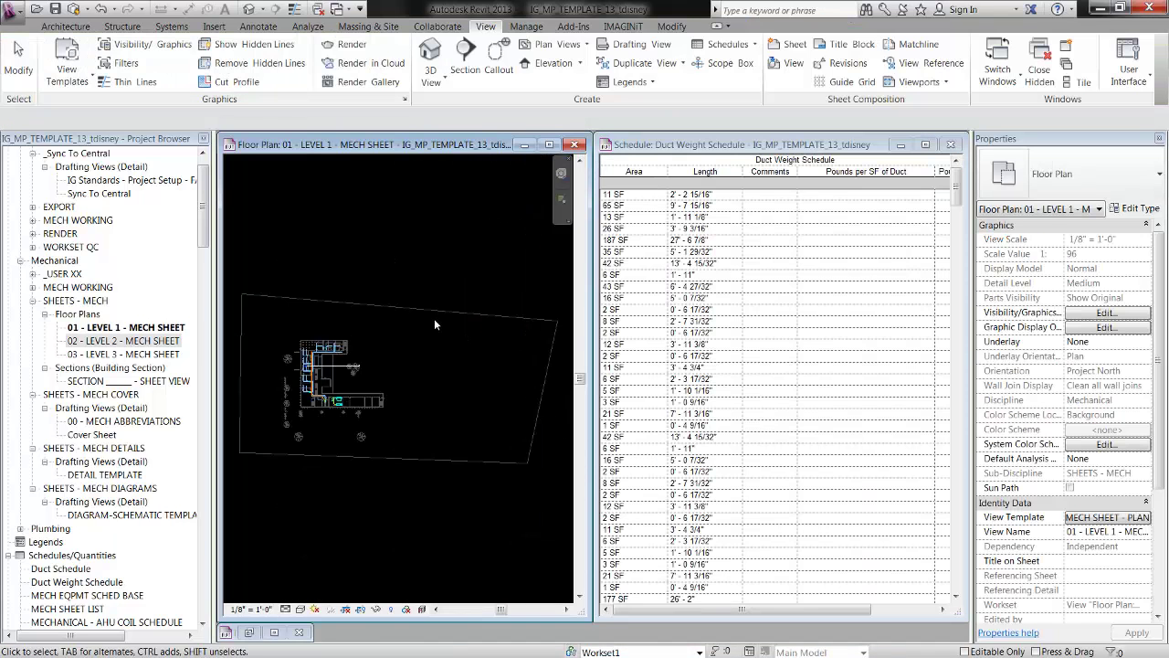
scroll(366, 428, "up", 8)
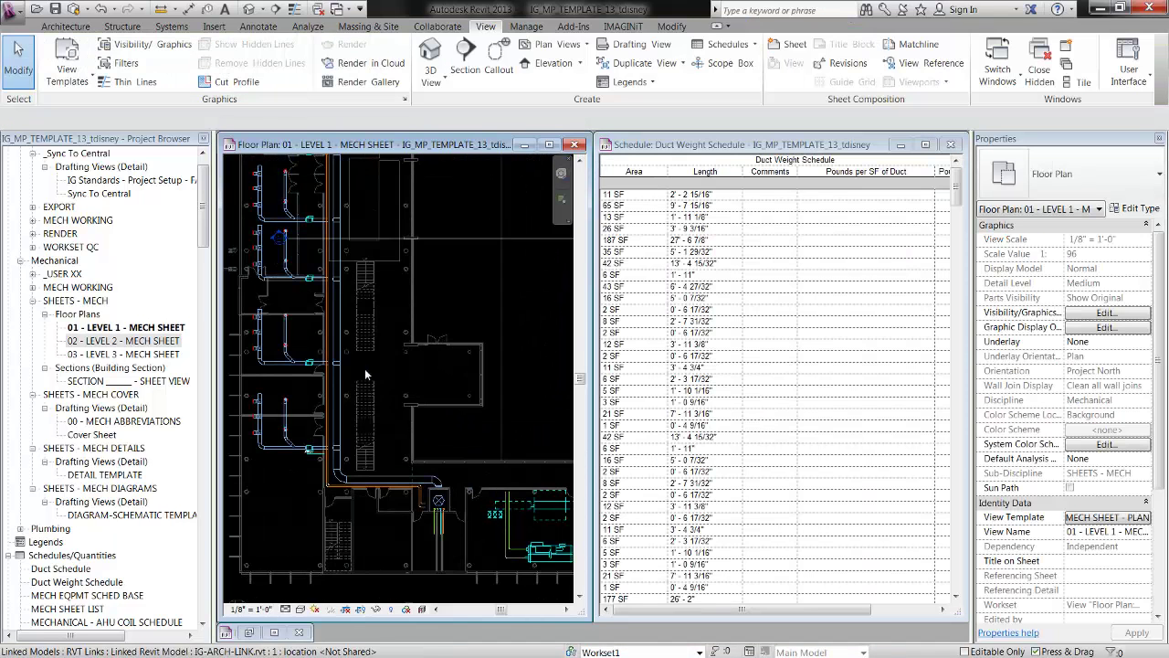
scroll(375, 392, "down", 3)
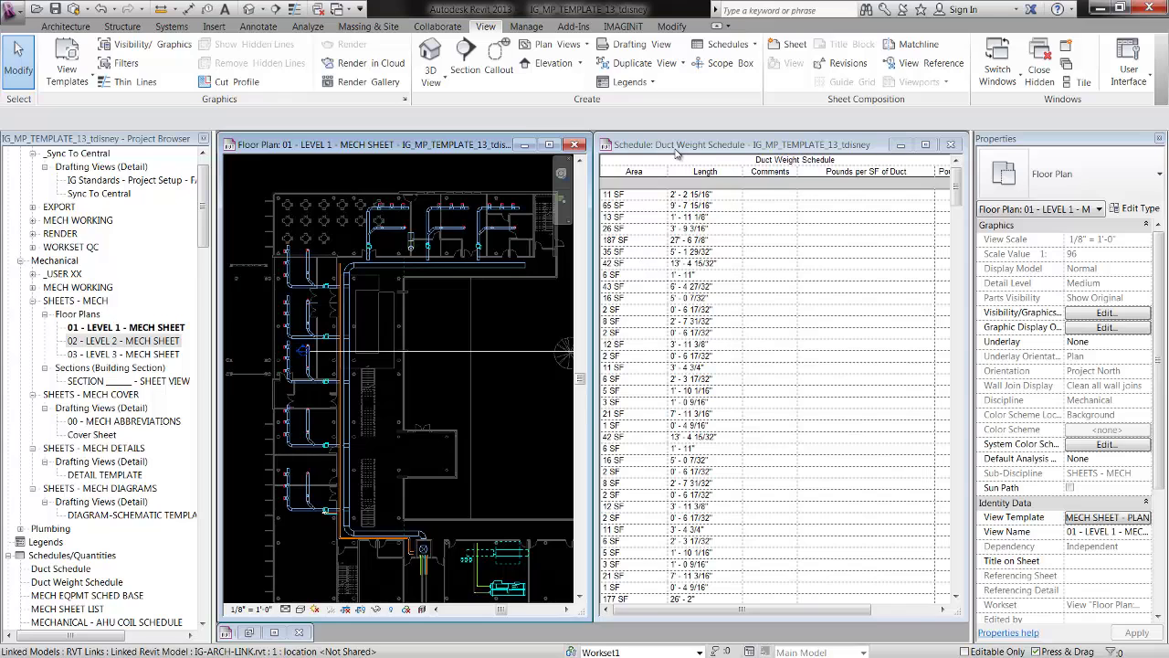
- Select all the mechanical elements of the building in the Level 1 floor plan with one selection window
left_click(676, 150)
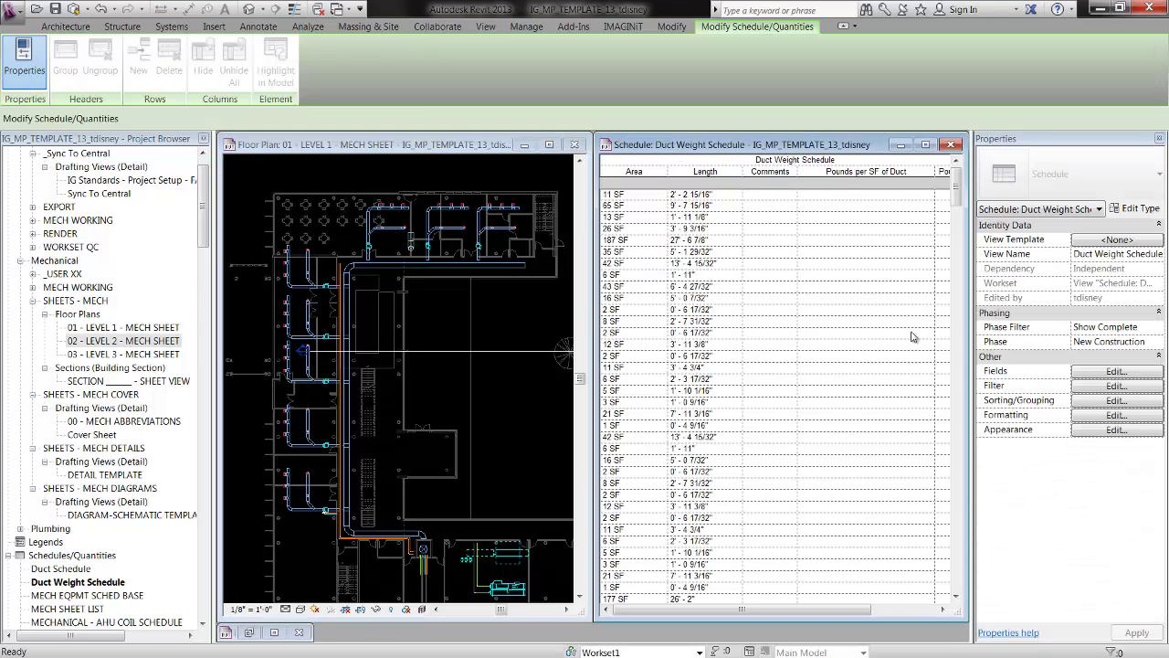
left_click(524, 309)
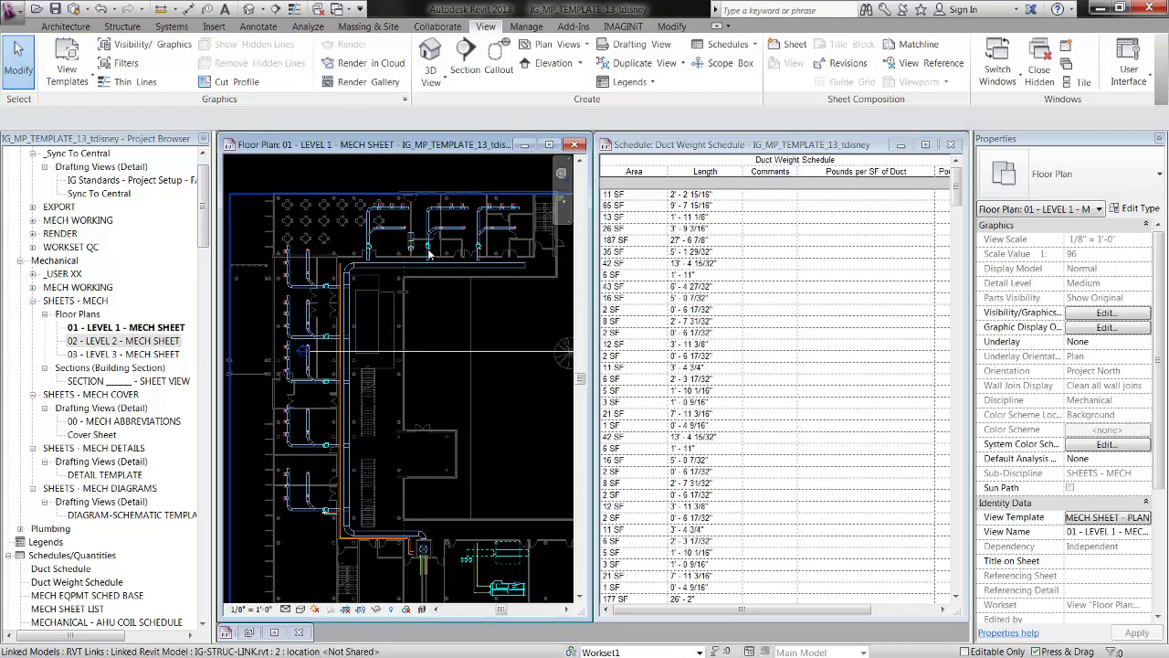
scroll(445, 281, "down", 1)
left_click_drag(243, 179, 537, 556)
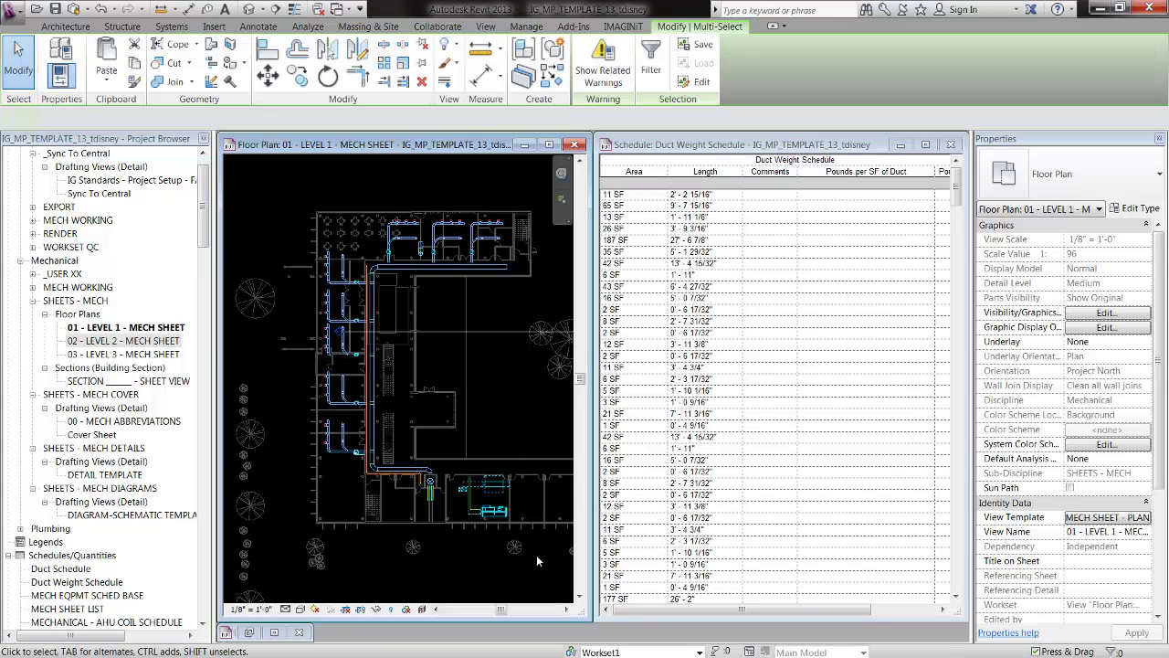
- Filter the selection down to the Ducts category only
left_click(651, 60)
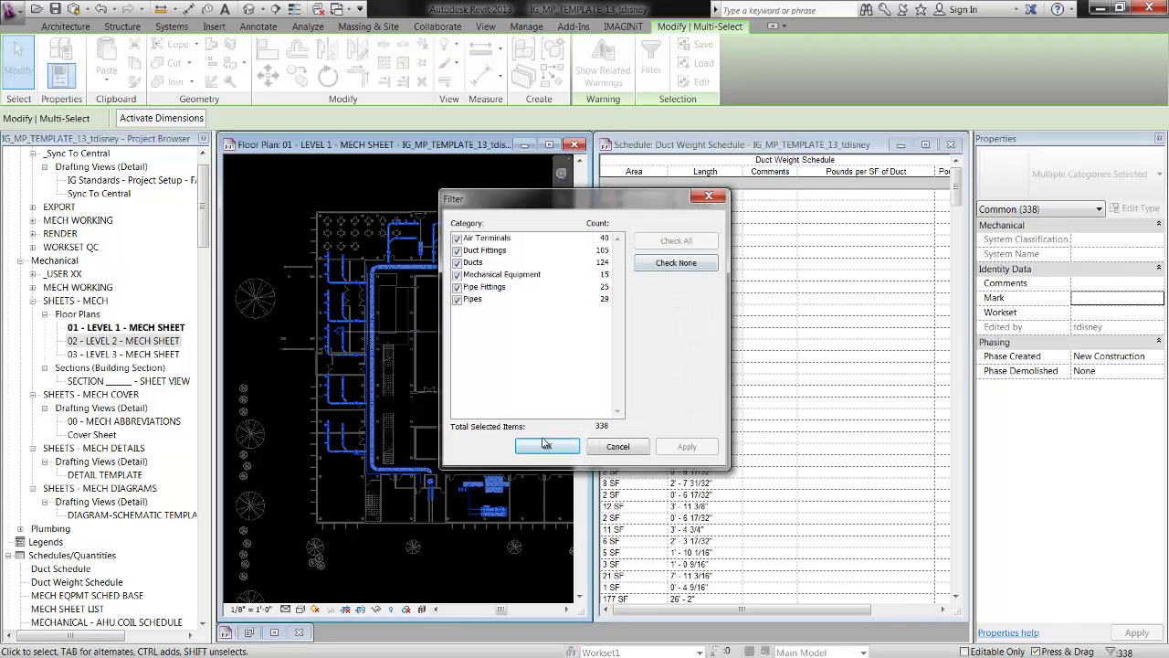
left_click(456, 238)
left_click(457, 250)
left_click(456, 262)
left_click(457, 274)
left_click(456, 286)
left_click(456, 299)
left_click(456, 262)
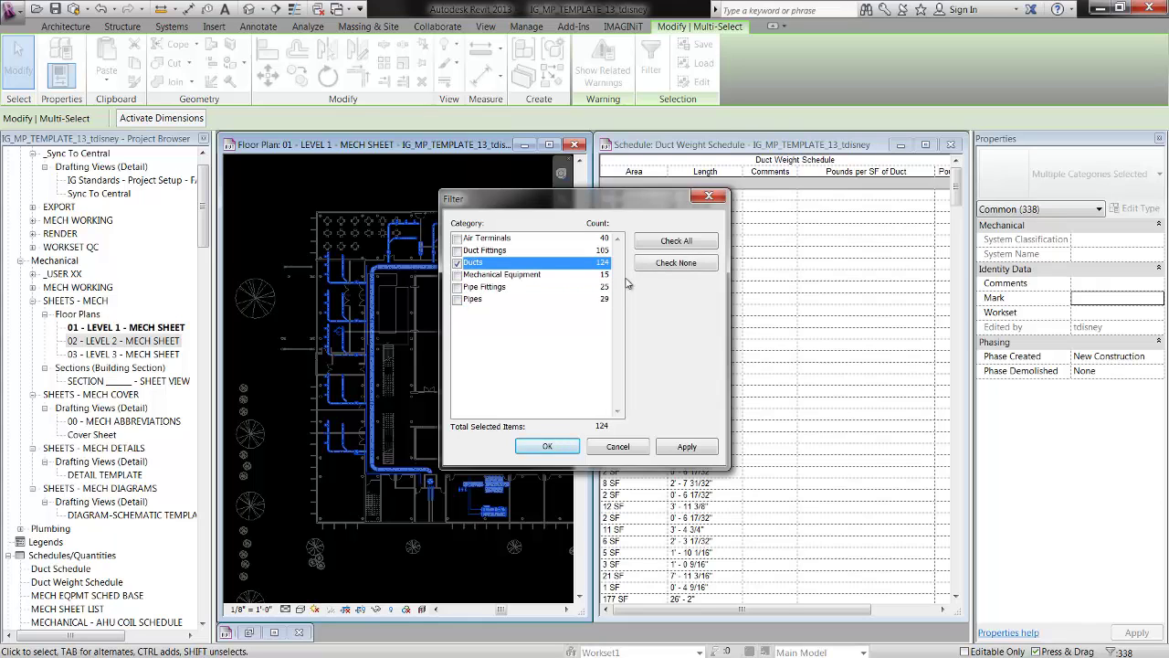
left_click(547, 446)
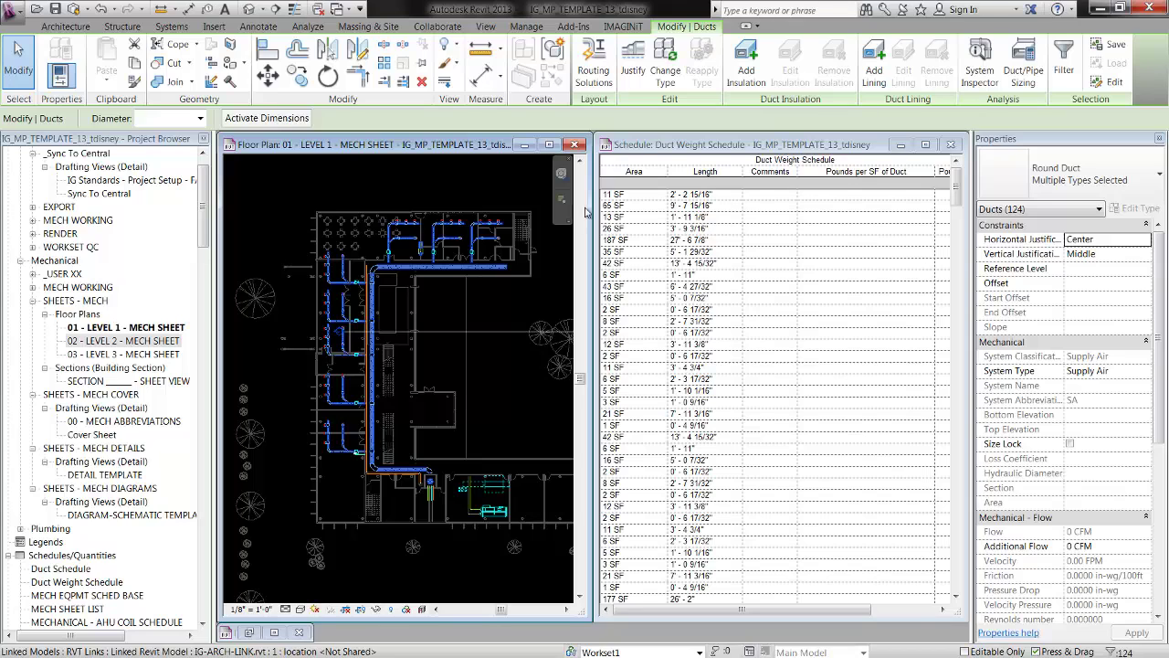
- Set the Comments of the selected ducts to "ductsched" and check the Comments column in the schedule
scroll(1059, 411, "down", 8)
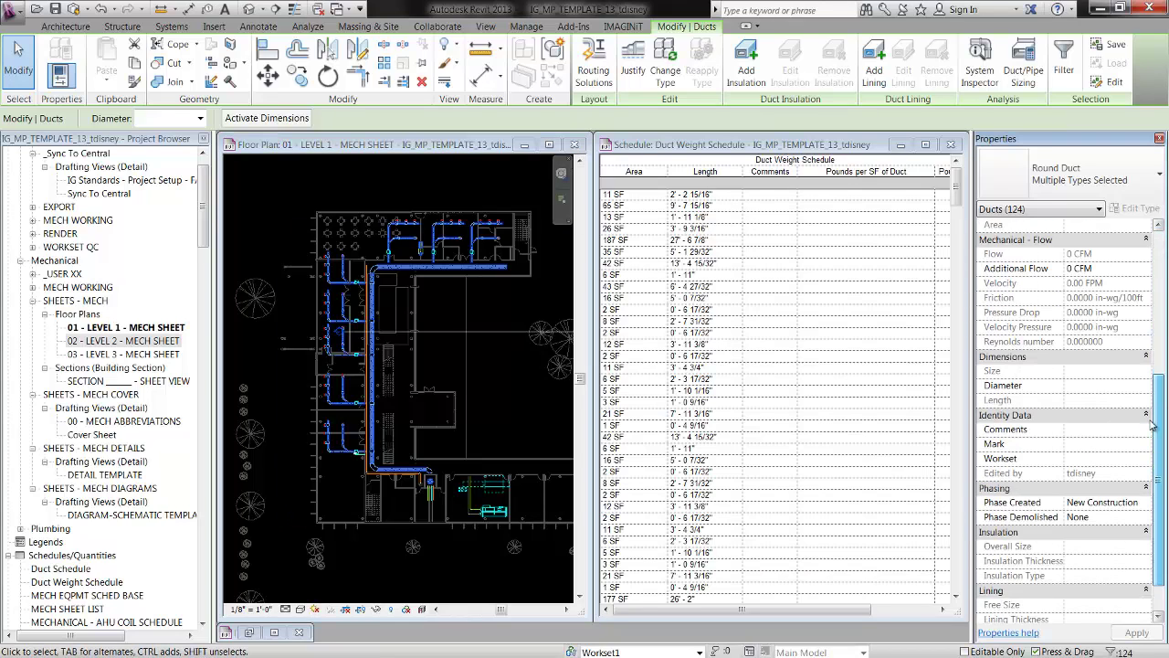
left_click(1110, 388)
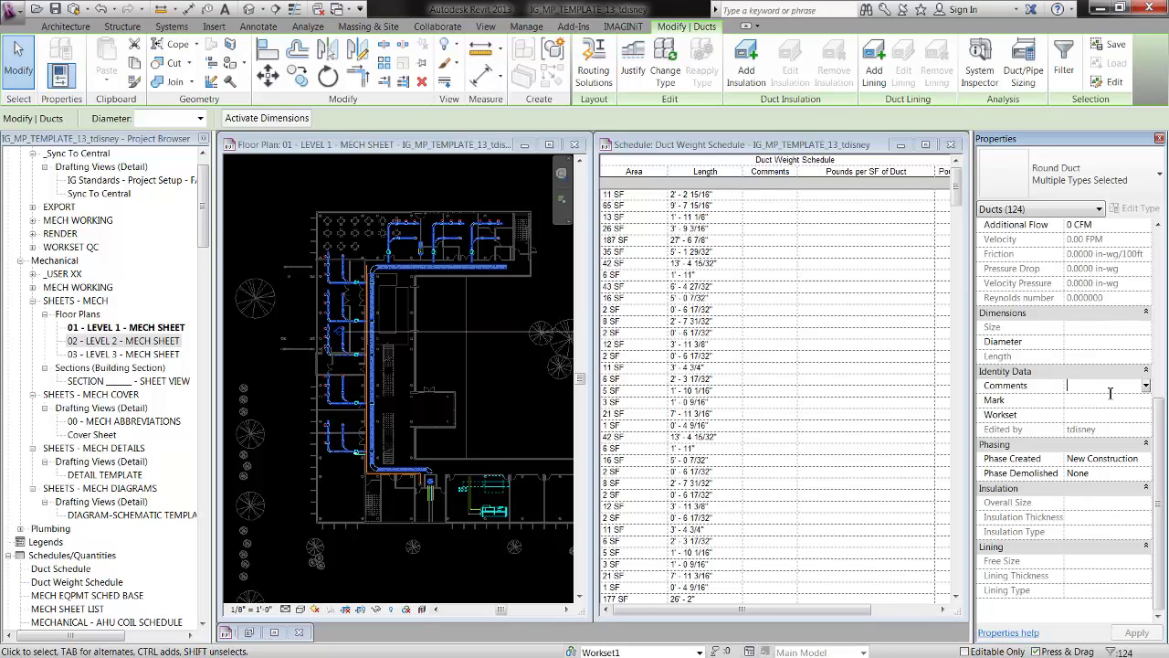
type("ductsched")
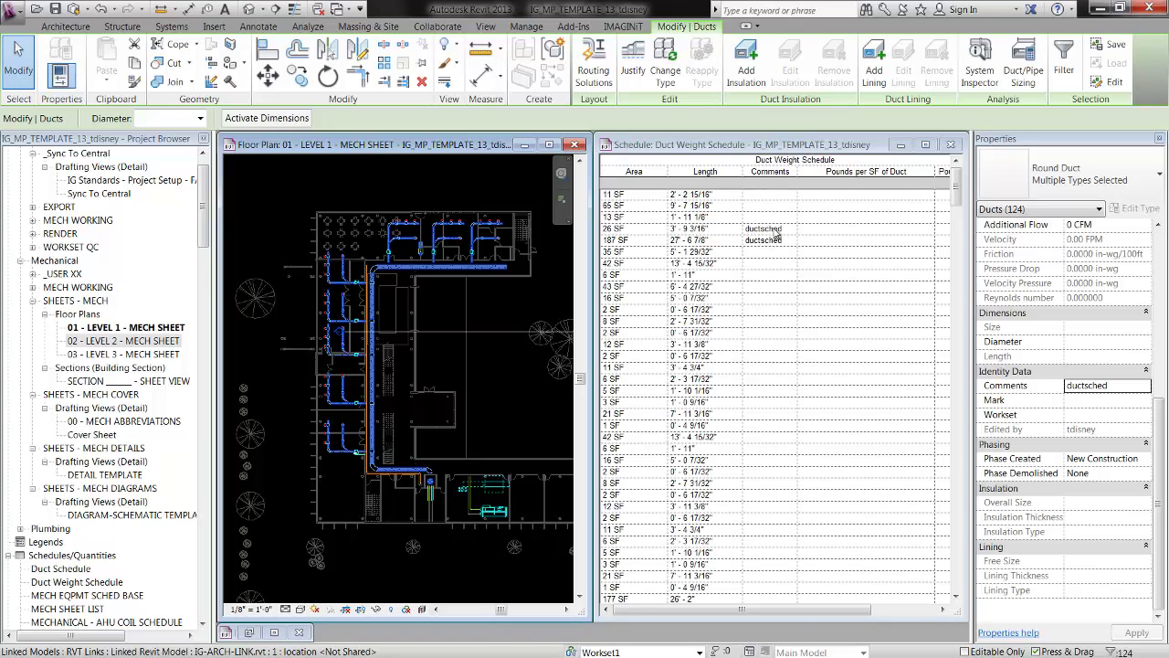
left_click(956, 192)
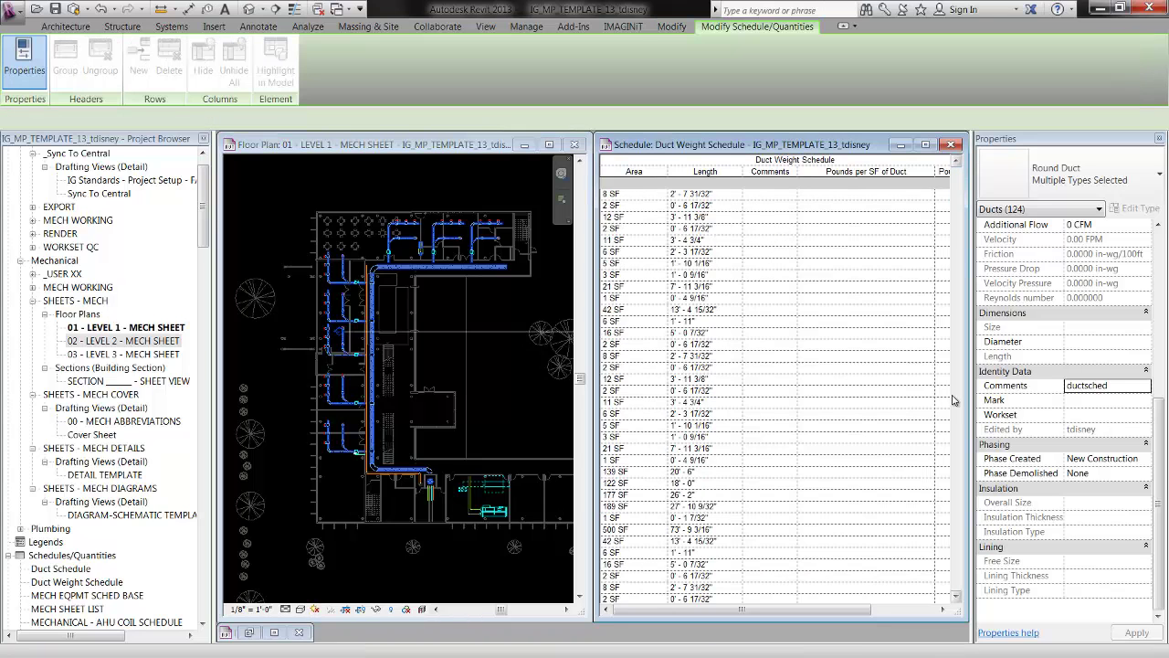
left_click_drag(960, 209, 961, 582)
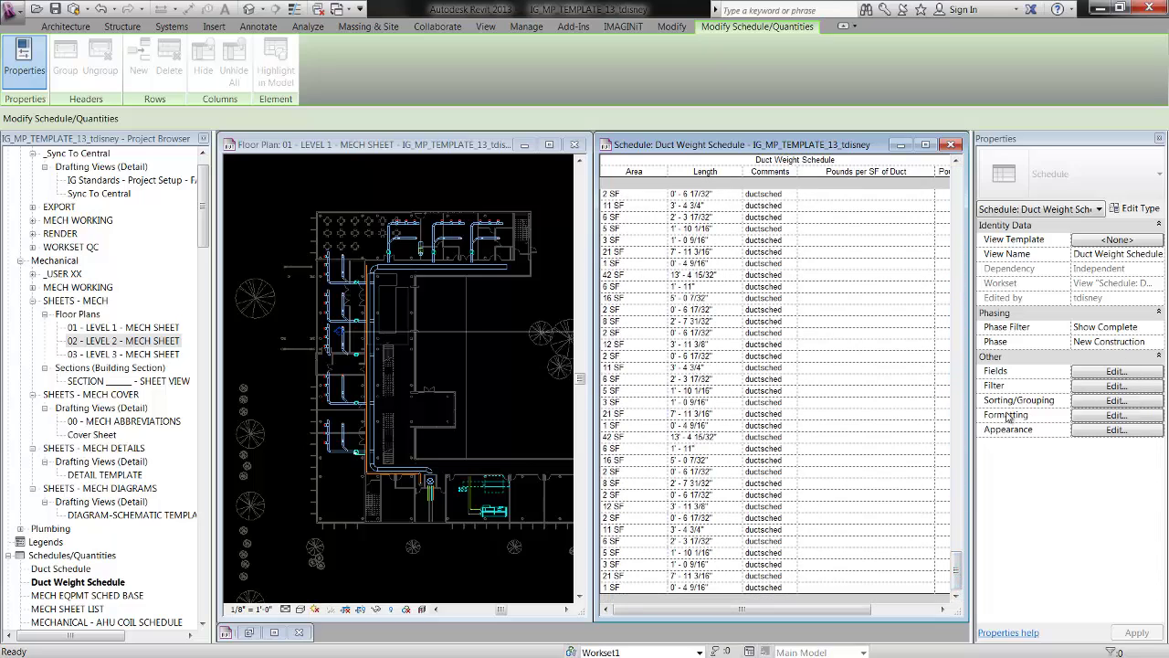
- Filter the Duct Weight Schedule by Comments equals "ductsched" and look through the filtered rows
left_click(1101, 372)
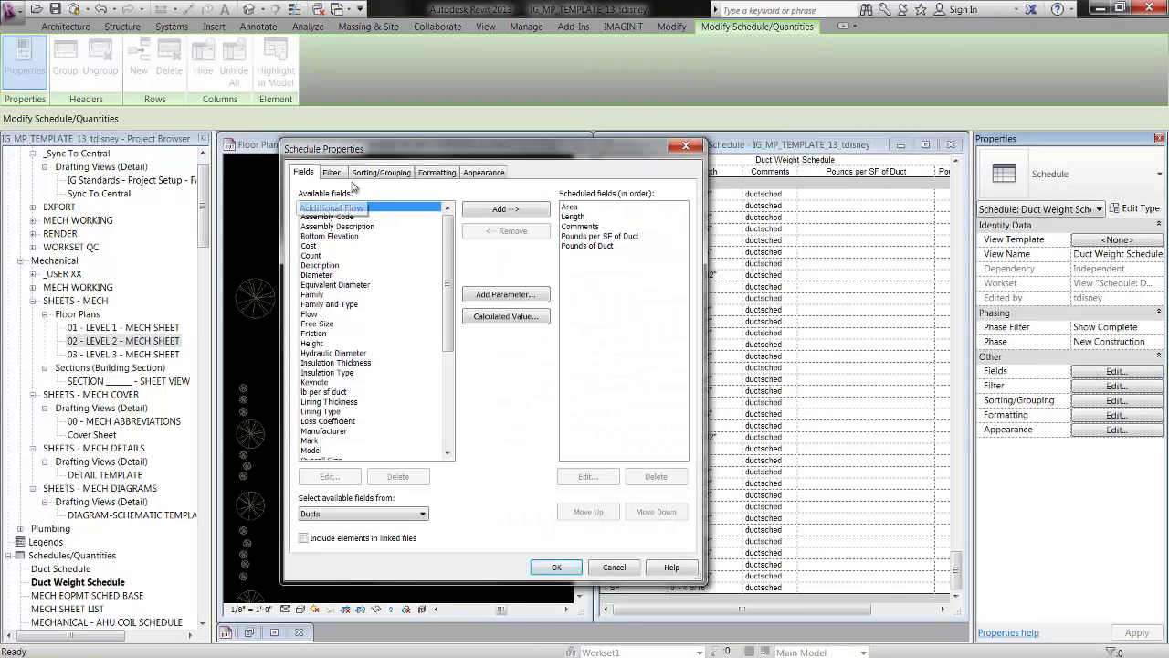
left_click(331, 173)
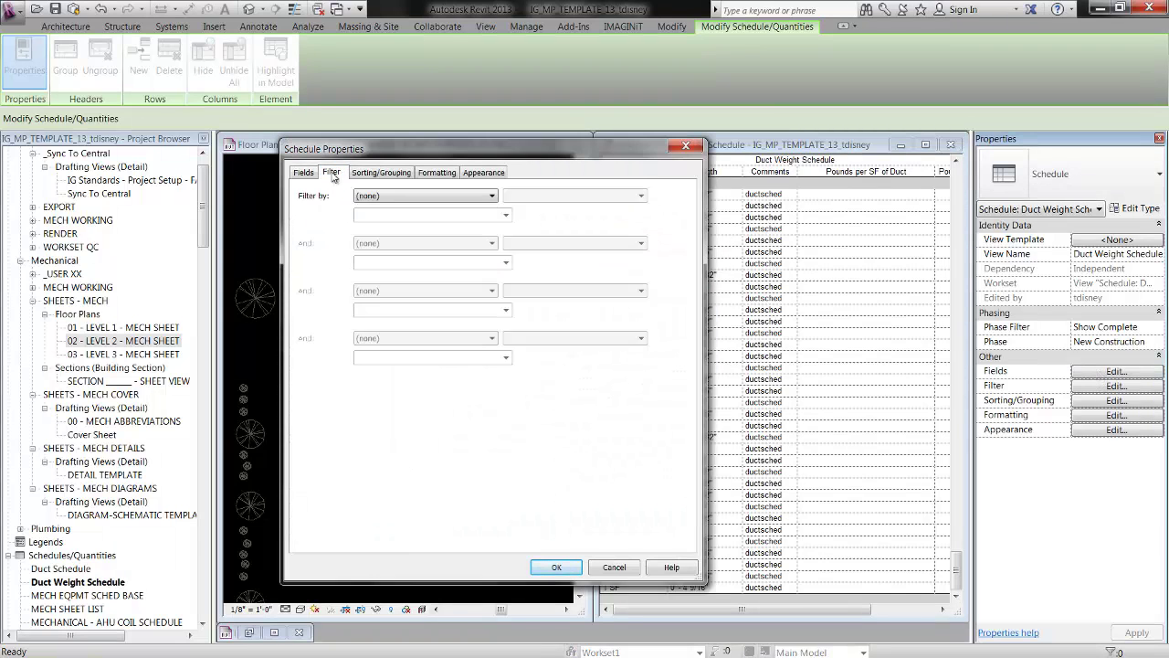
left_click(395, 196)
left_click(386, 228)
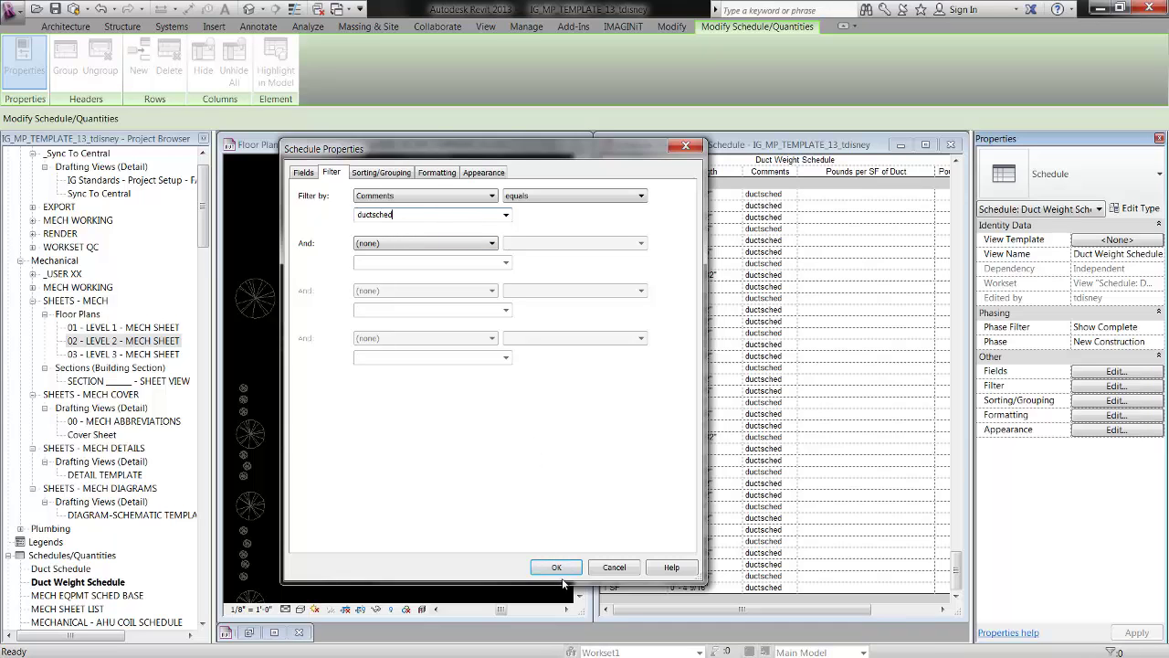
left_click(553, 568)
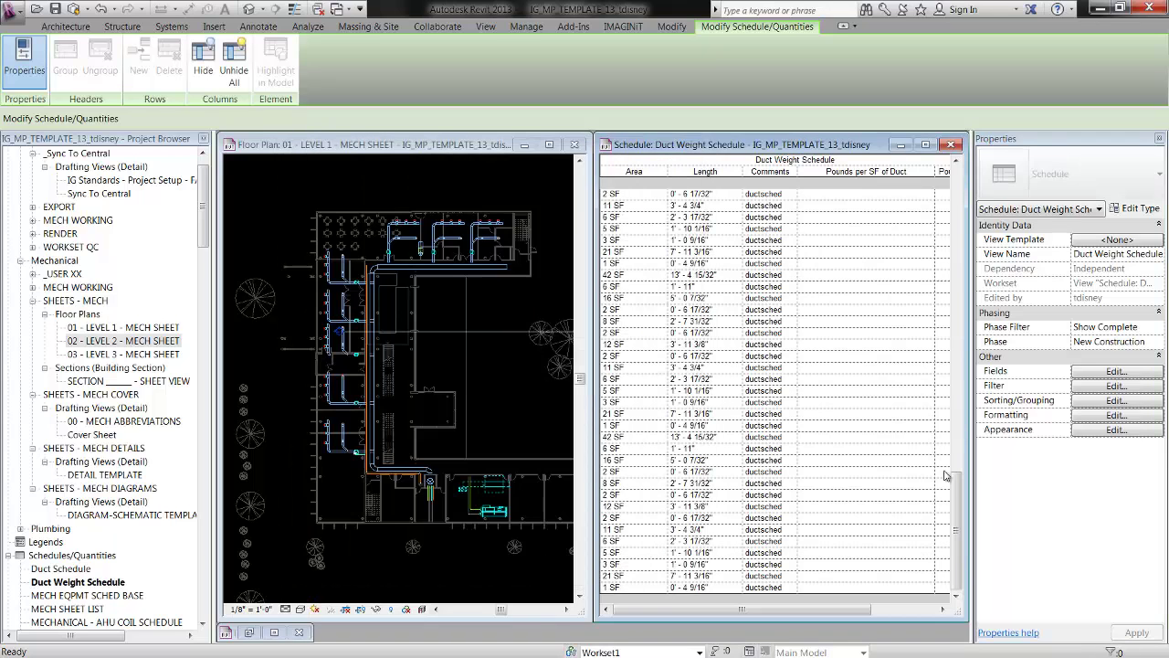
scroll(938, 193, "up", 10)
scroll(931, 197, "down", 5)
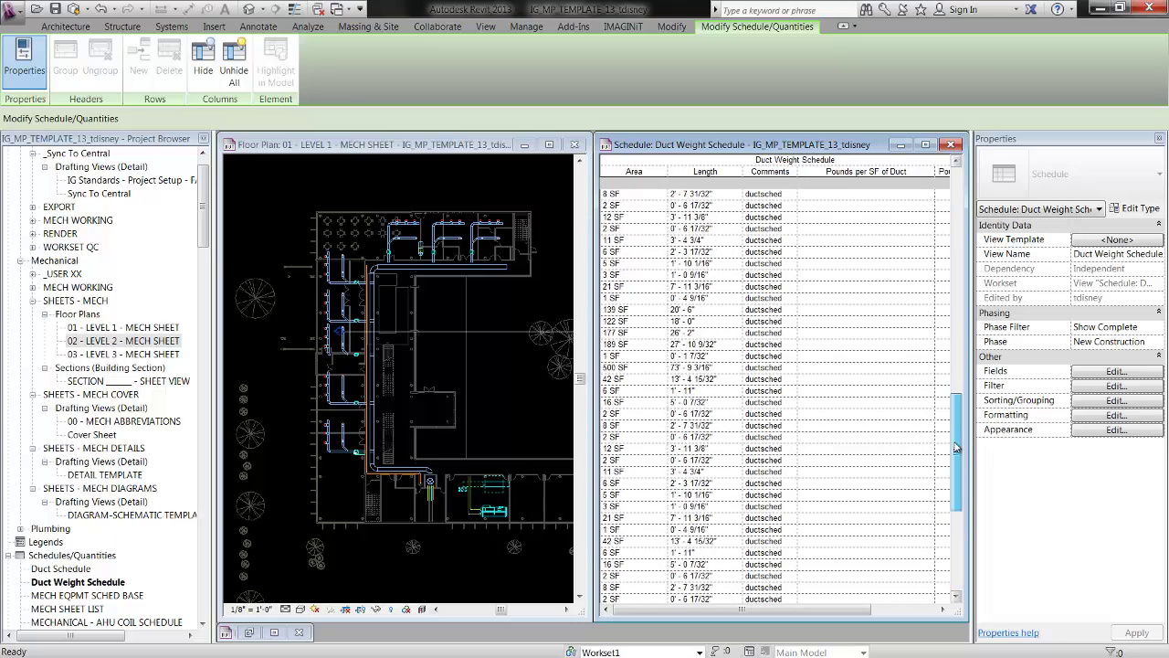
scroll(924, 201, "up", 4)
scroll(922, 202, "up", 1)
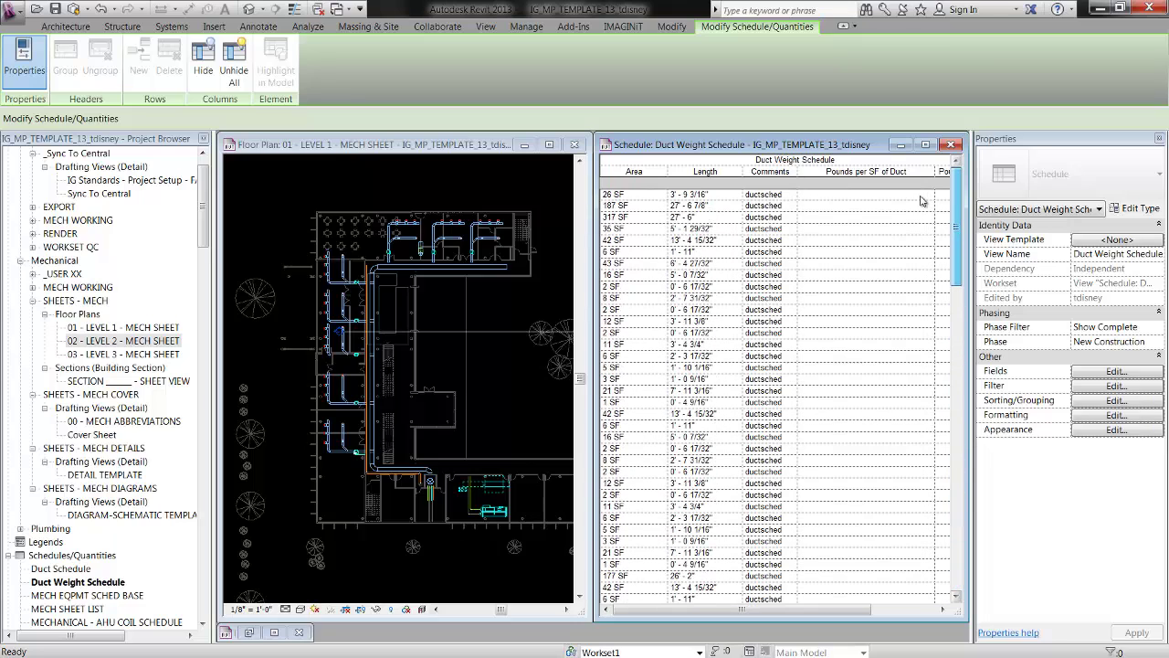
scroll(920, 203, "down", 4)
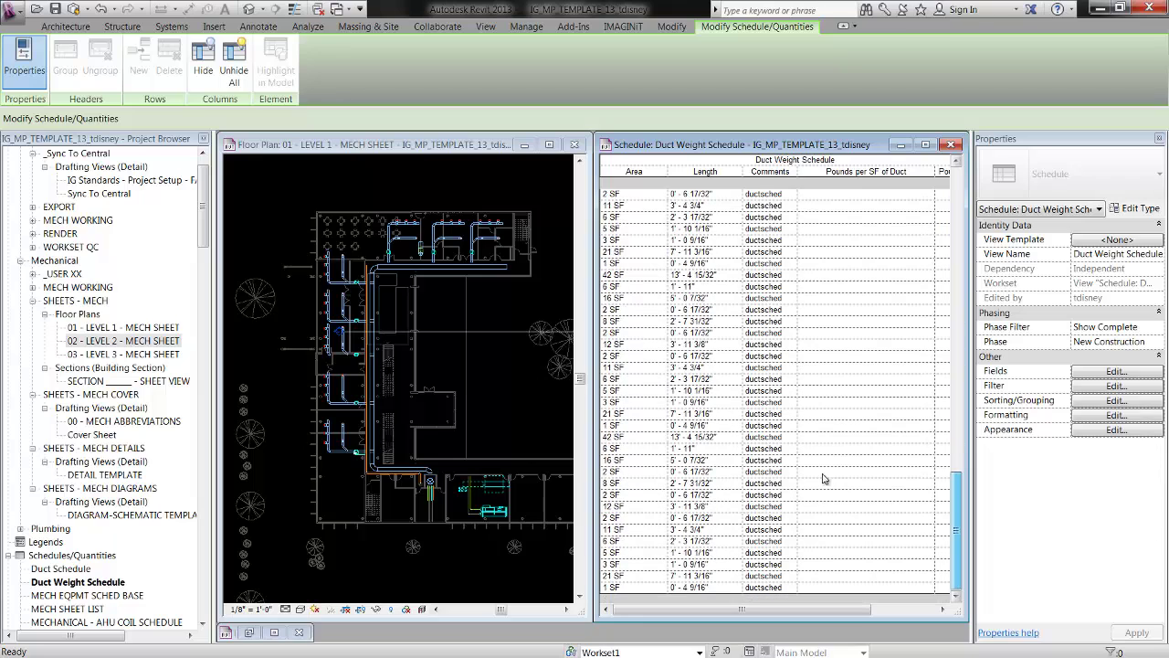
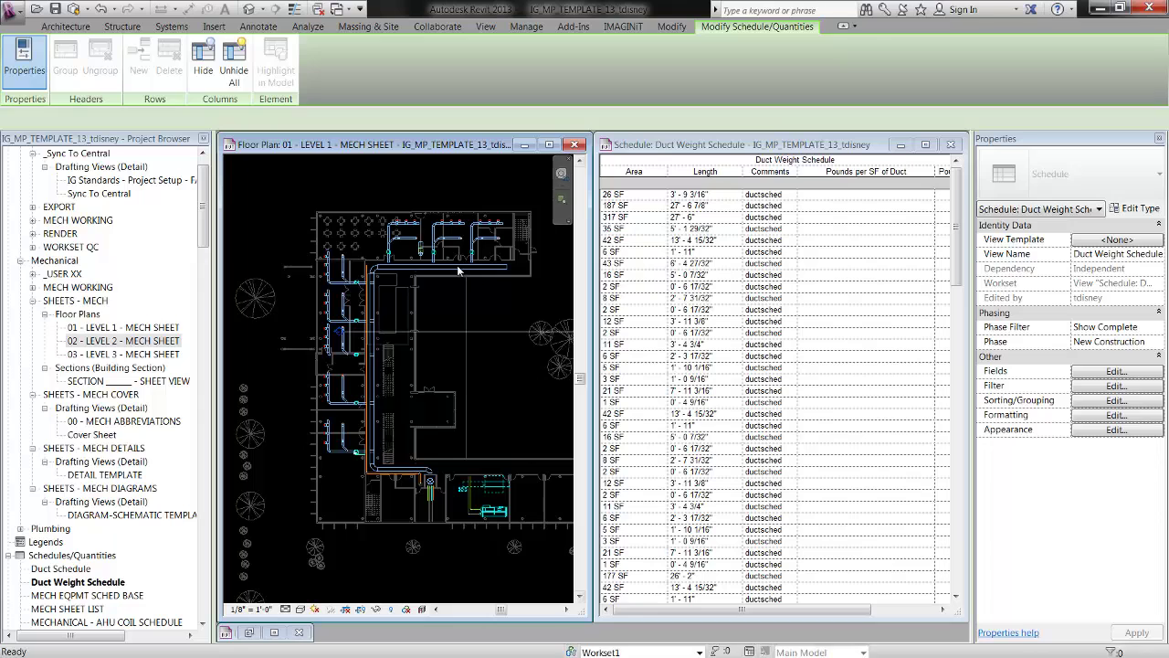
- Open the type properties of the 26" round main duct in the Level 1 plan and consult the sheet steel weight chart in the browser
left_click(485, 283)
left_click(469, 270)
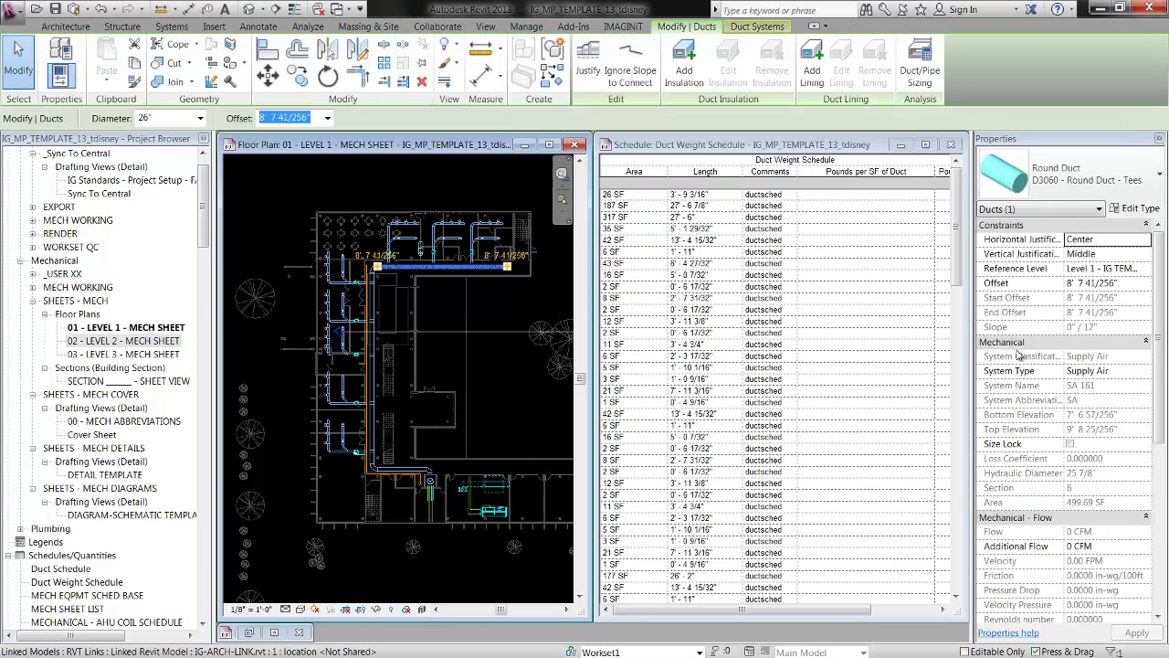
left_click(1132, 239)
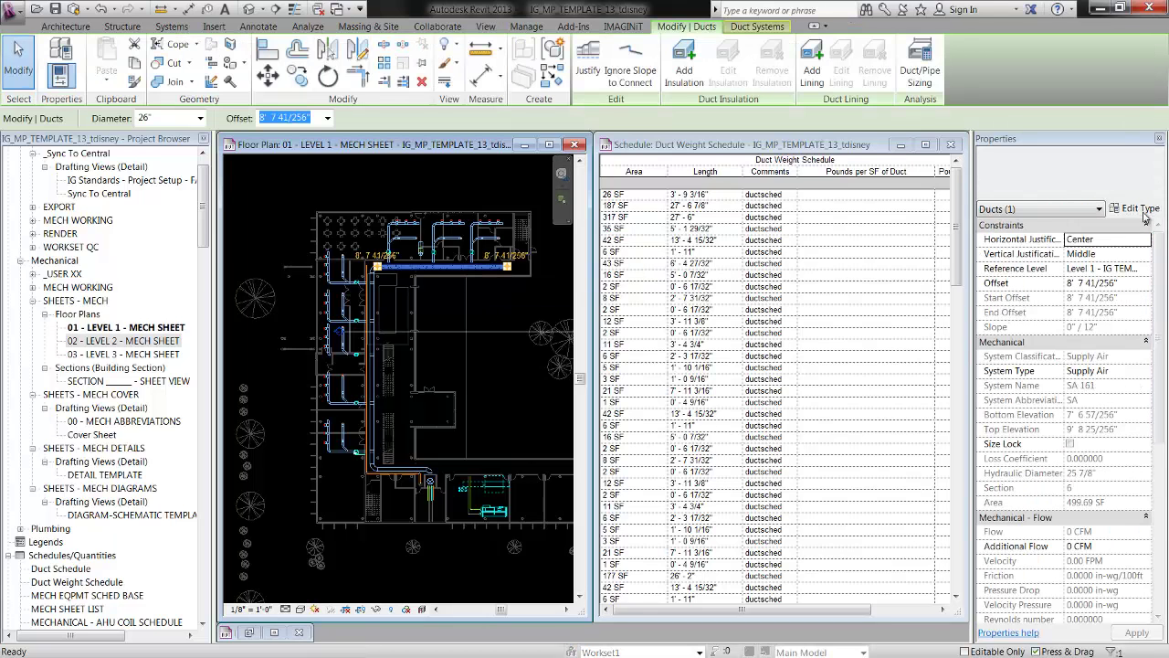
left_click(1135, 208)
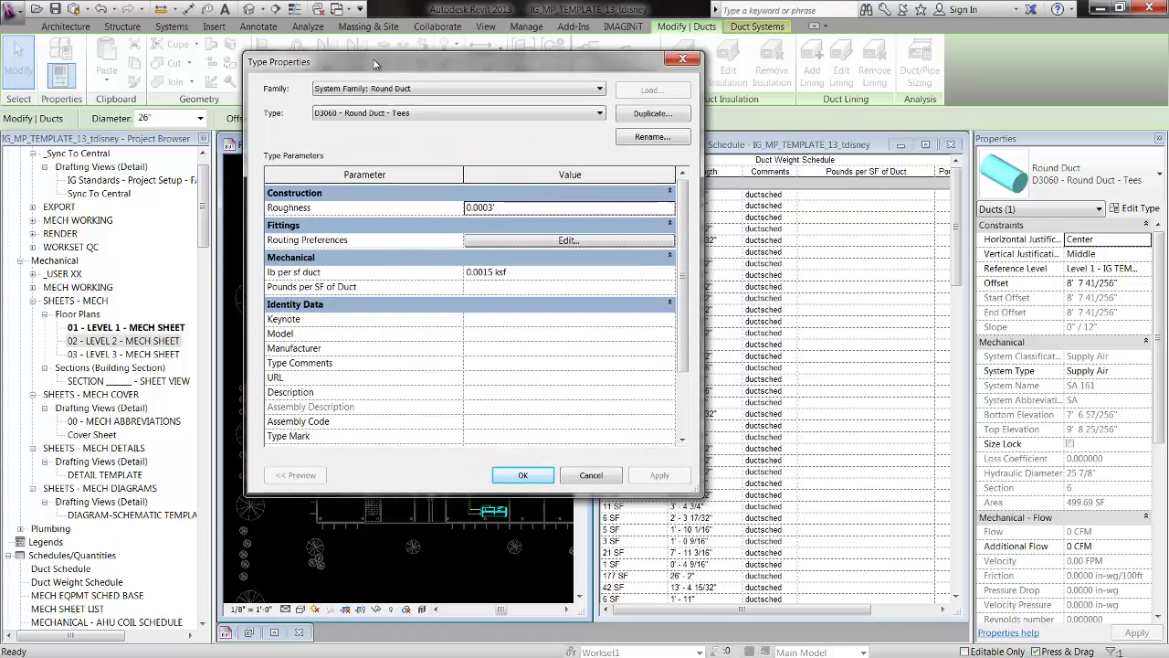
left_click(484, 351)
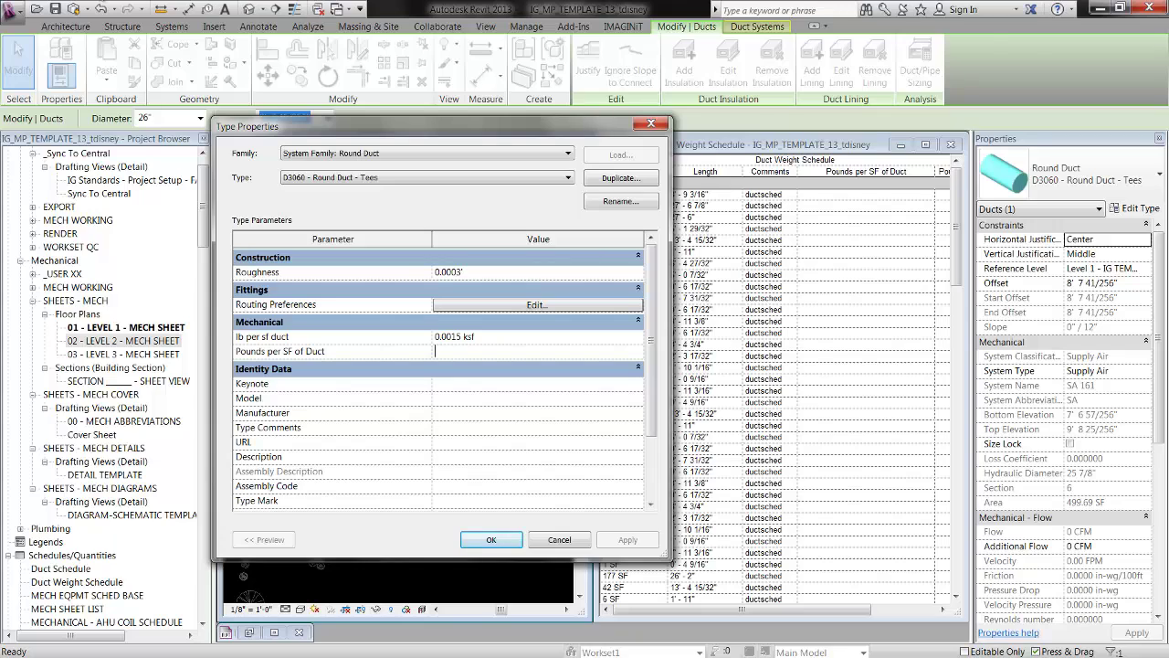
key("alt+Tab")
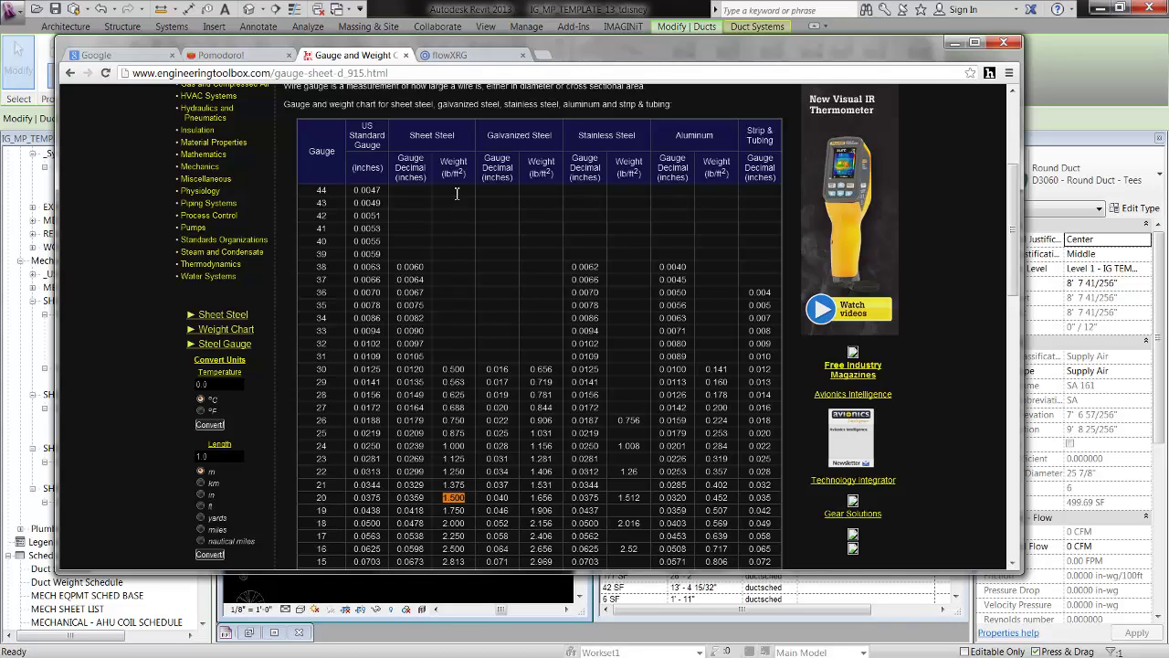
left_click(603, 8)
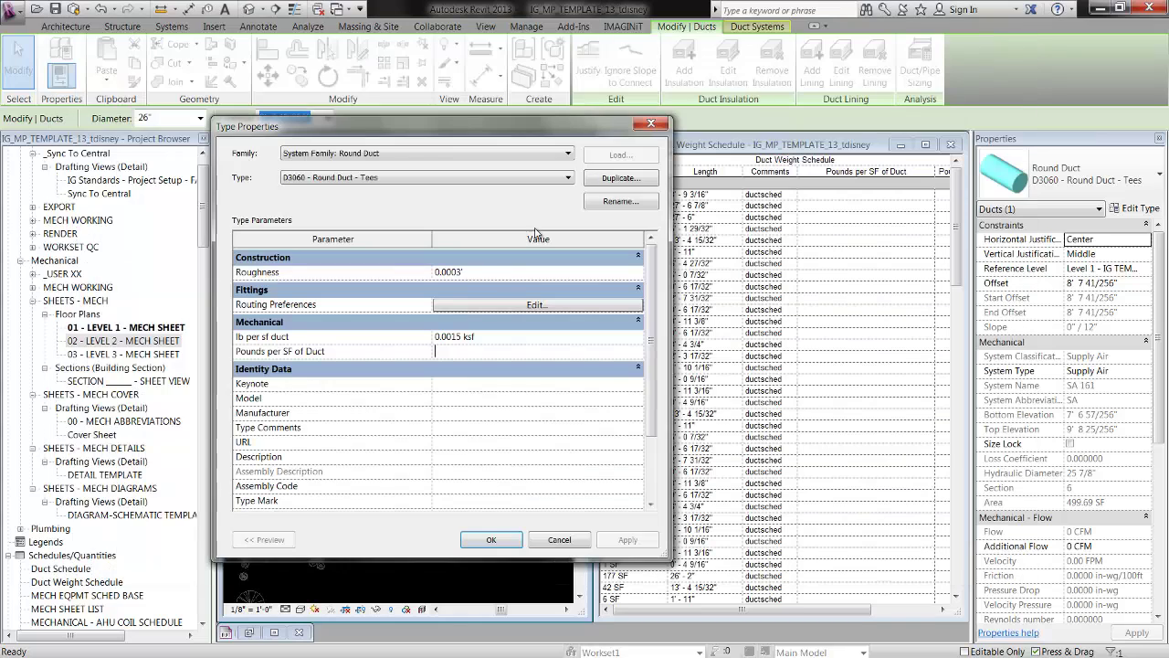
- Set Pounds per SF of Duct to 1.5 for the D3060 - Round Duct - Tees type
type("1.5")
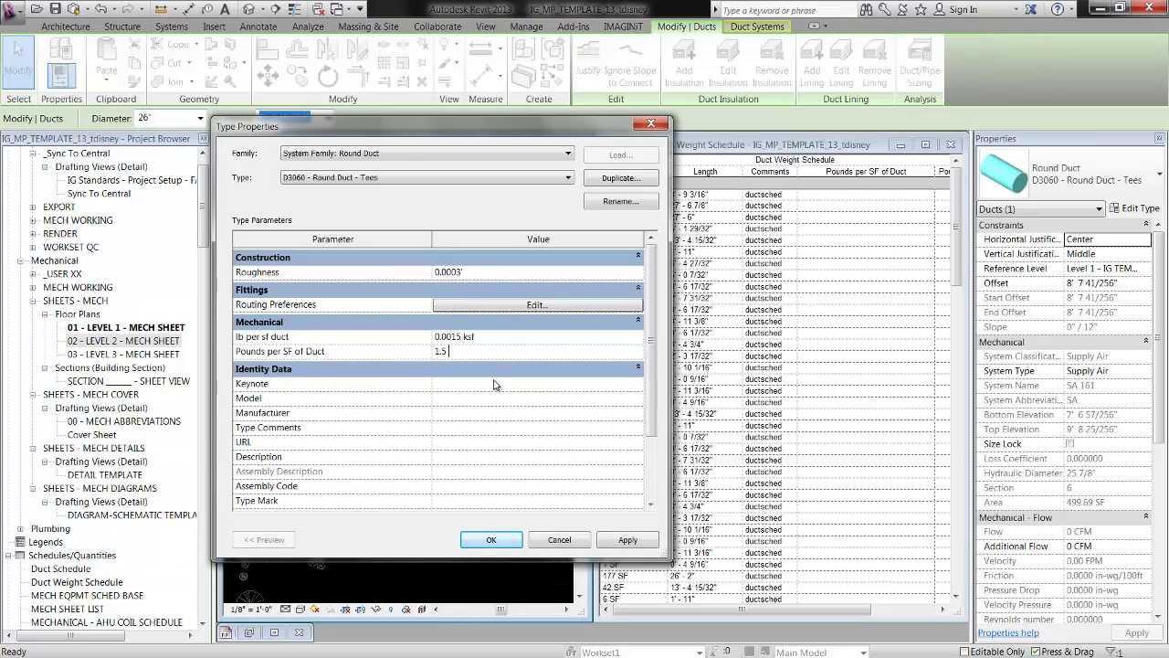
type(" lbs/sf")
left_click(493, 384)
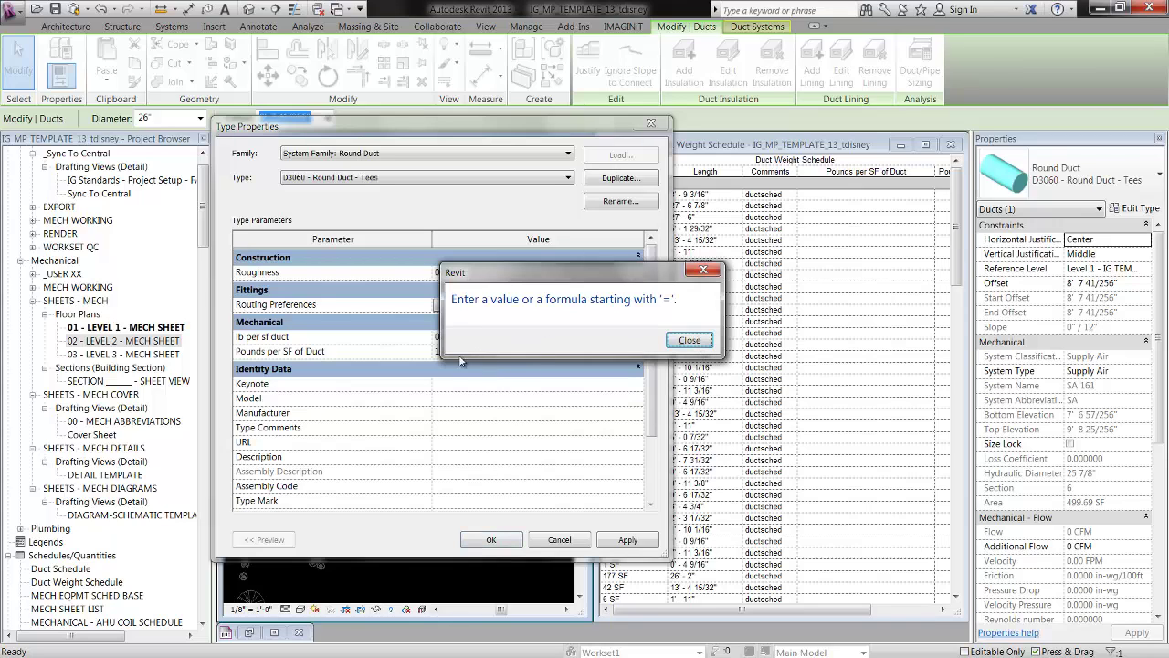
left_click(691, 341)
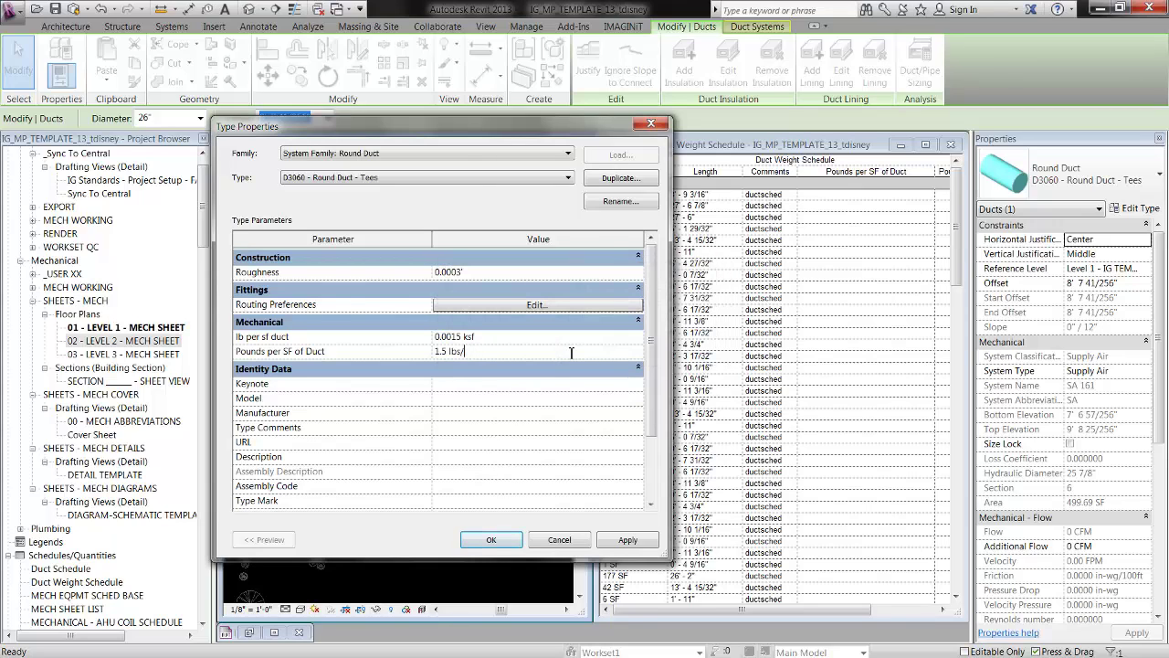
key("Return")
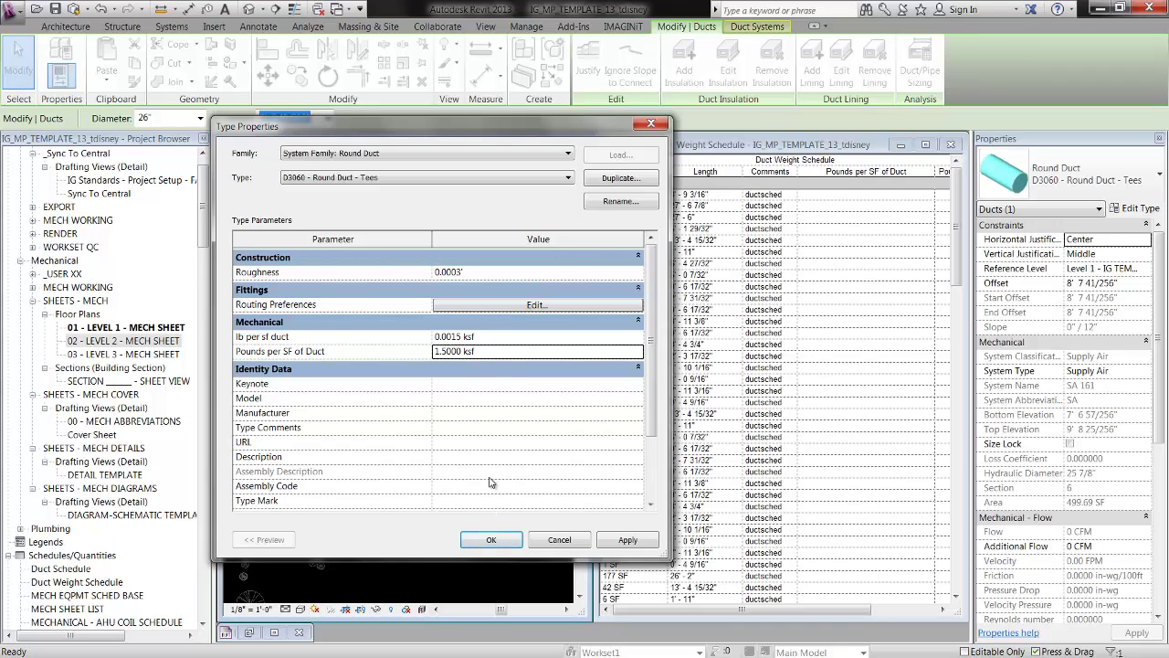
left_click(490, 538)
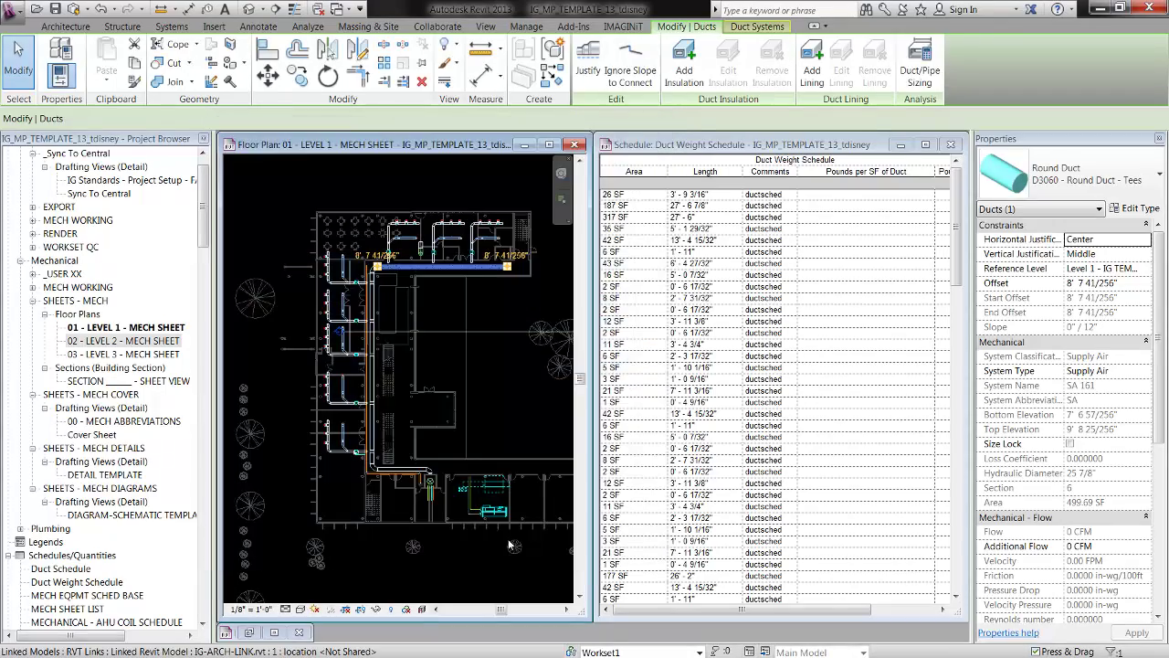
- Check the Pounds per SF of Duct column in the schedule and reselect the 26" main duct to check its type
left_click_drag(956, 265, 910, 238)
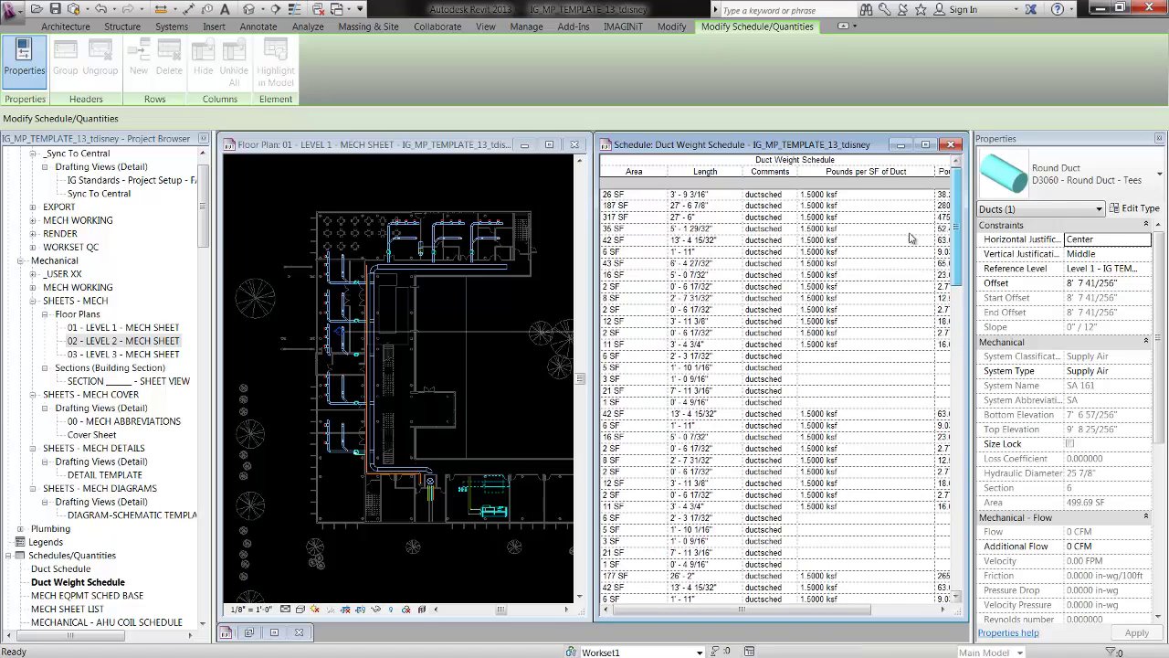
left_click(453, 278)
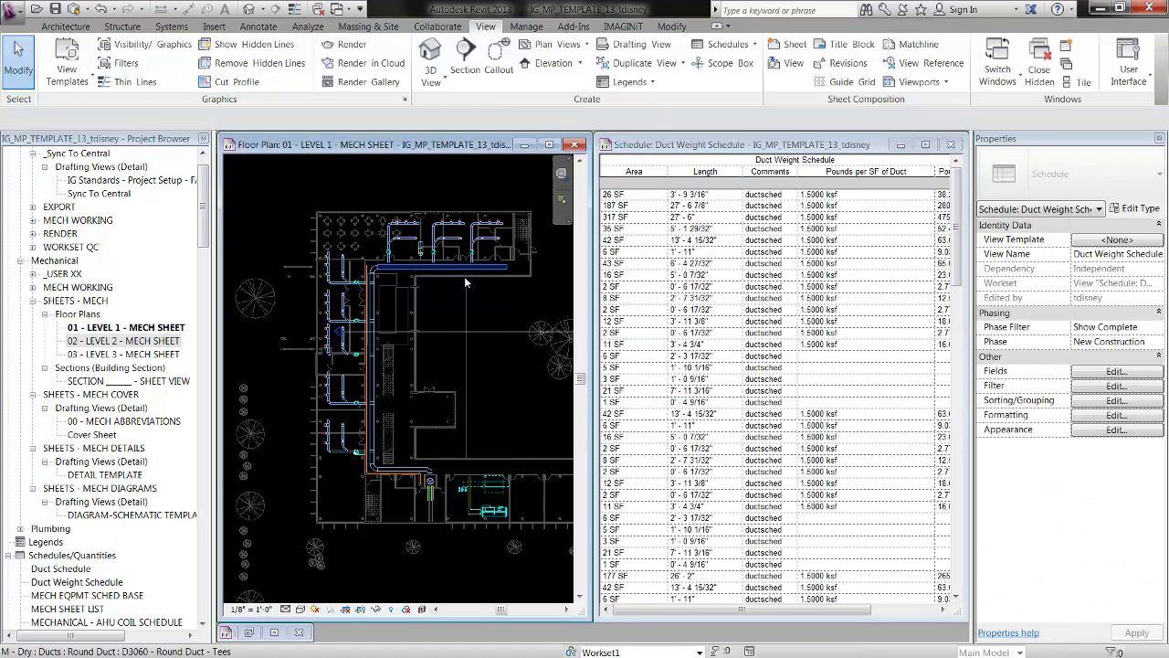
left_click(472, 267)
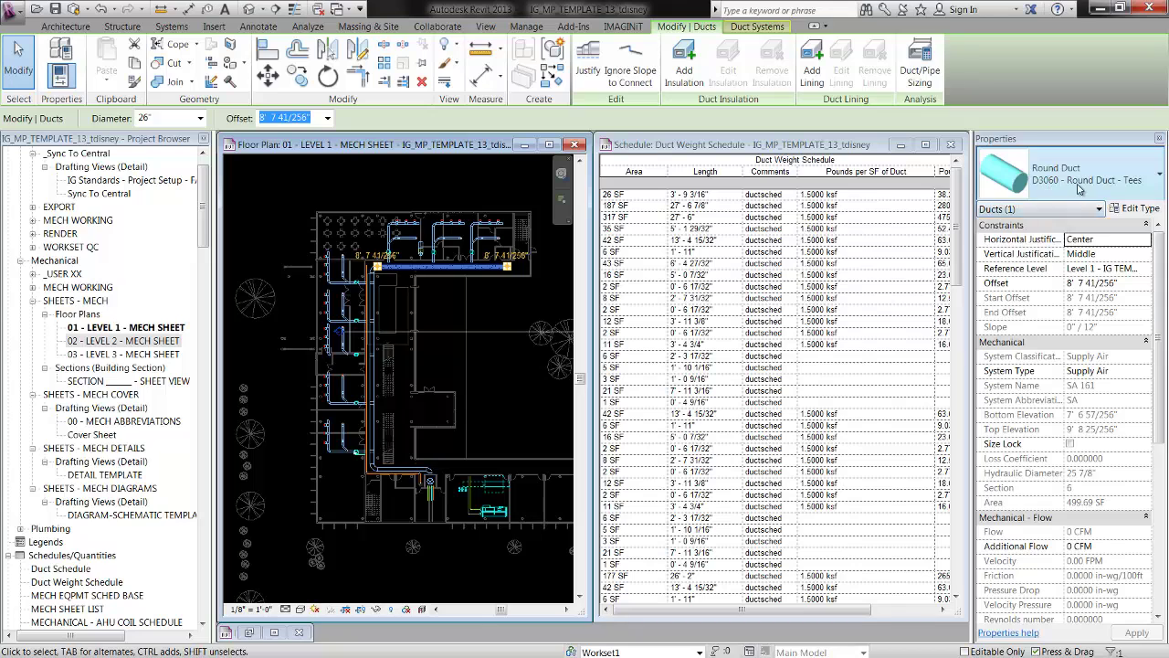
- Show the duct from the first schedule row without a Pounds per SF of Duct value in the floor plan
left_click(639, 357)
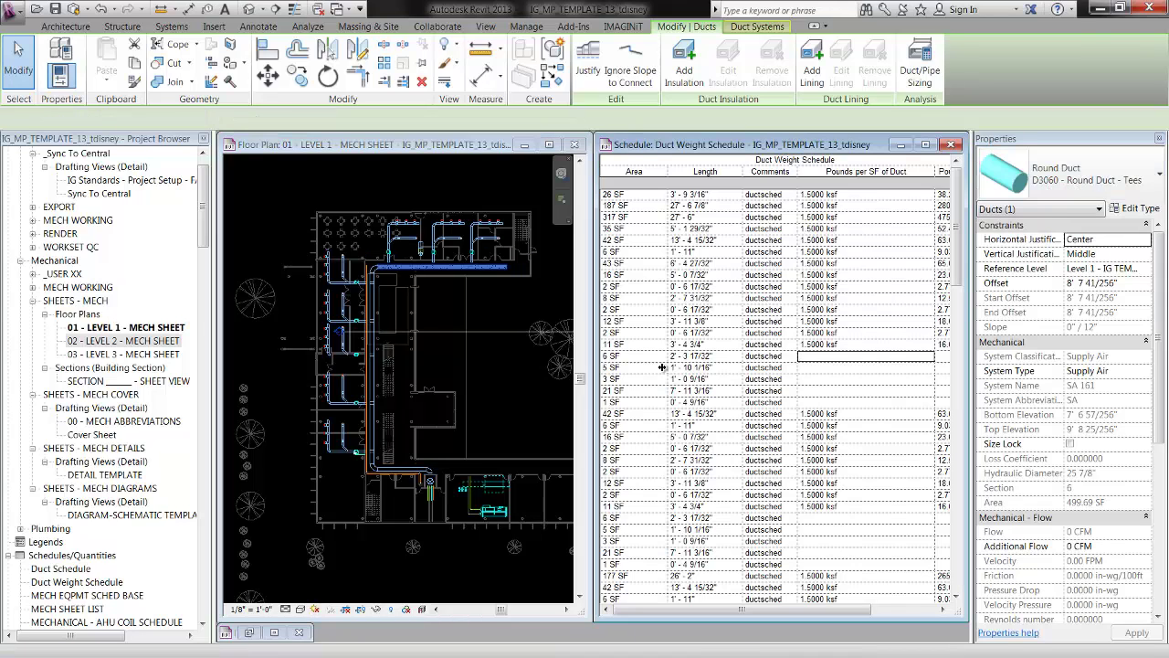
right_click(640, 358)
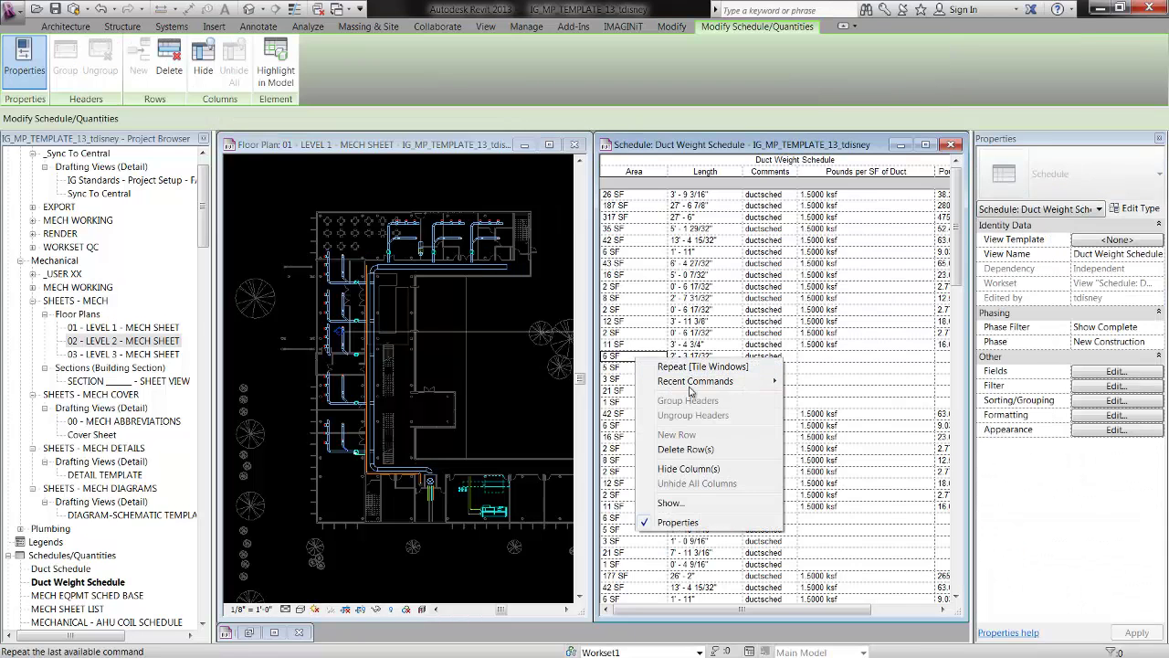
left_click(679, 502)
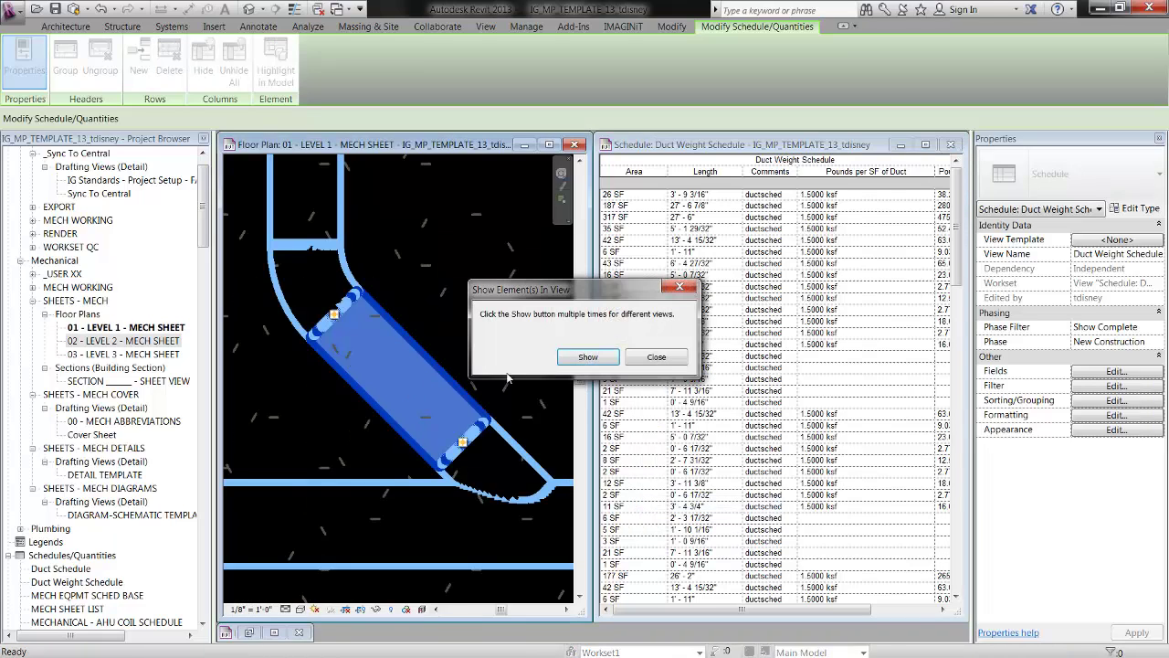
left_click(612, 362)
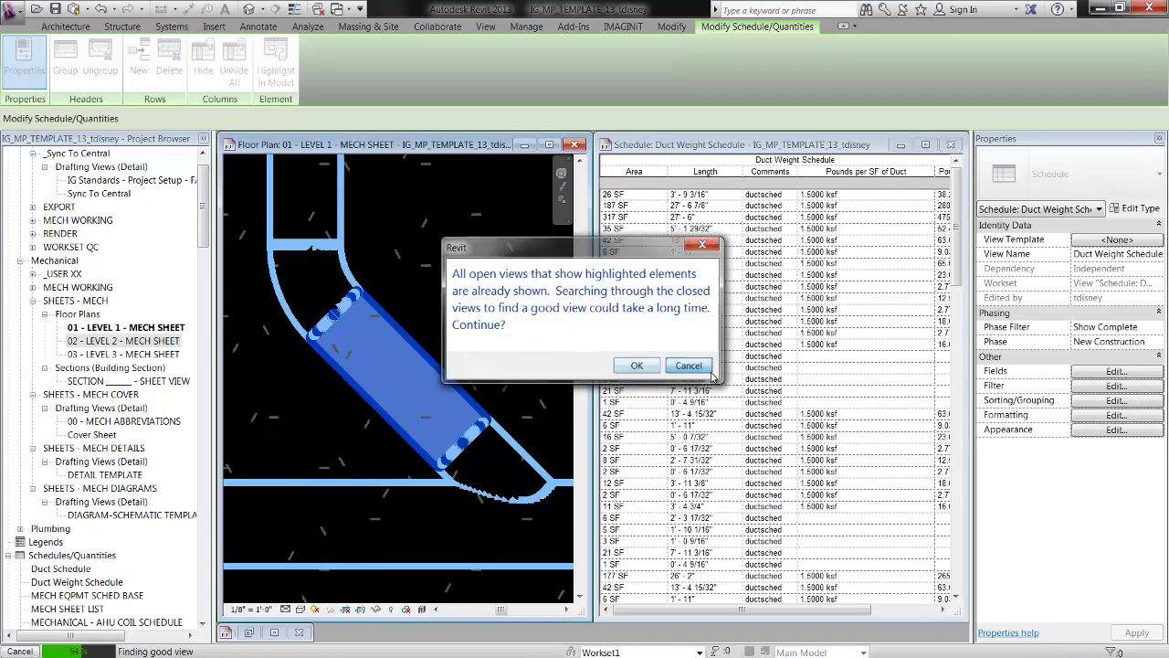
left_click(680, 363)
left_click(689, 340)
left_click(648, 360)
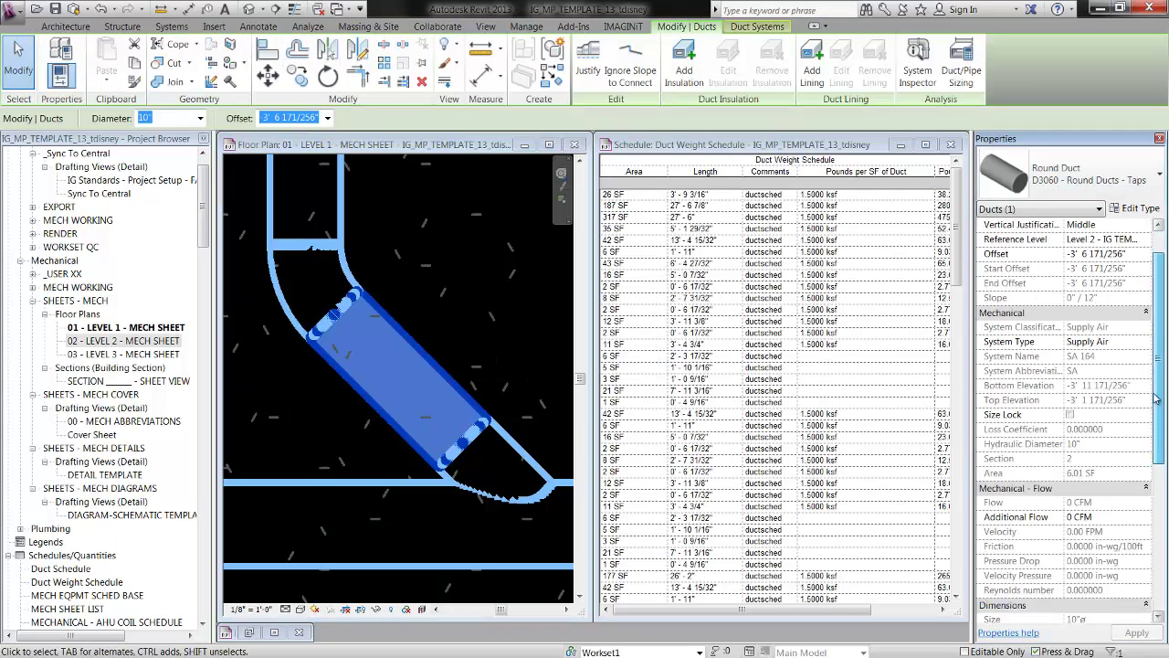
- Set Pounds per SF of Duct to 1.5 for the D3060 - Round Ducts - Taps type of the located duct
left_click(1154, 359)
left_click(1138, 208)
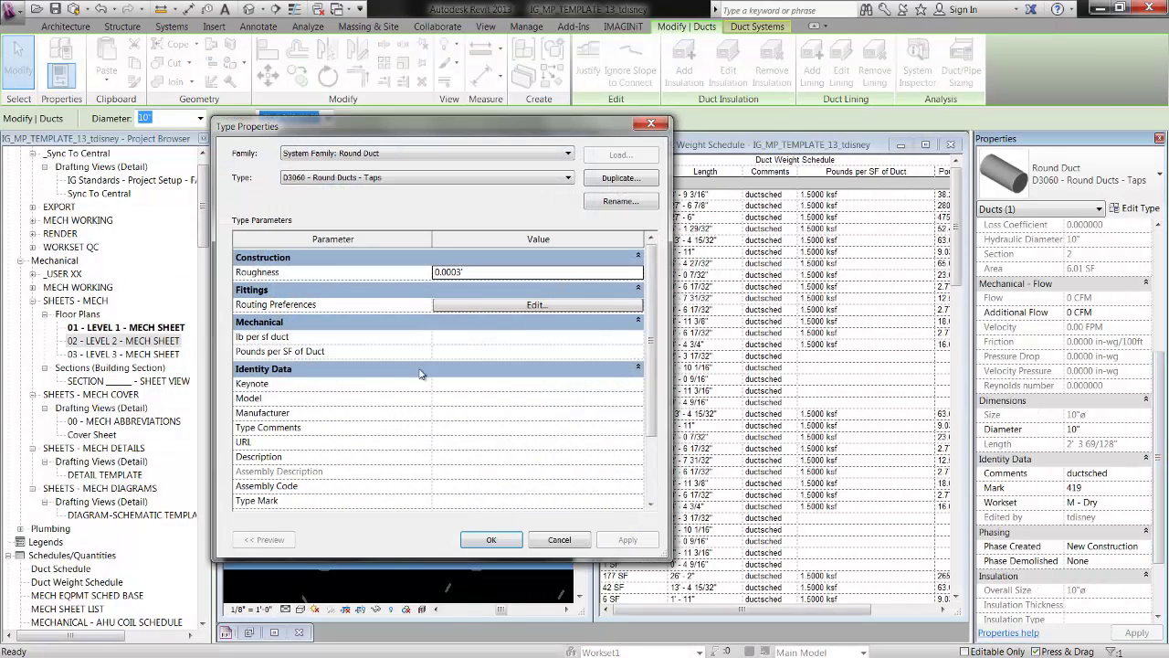
left_click(484, 353)
type("1.5")
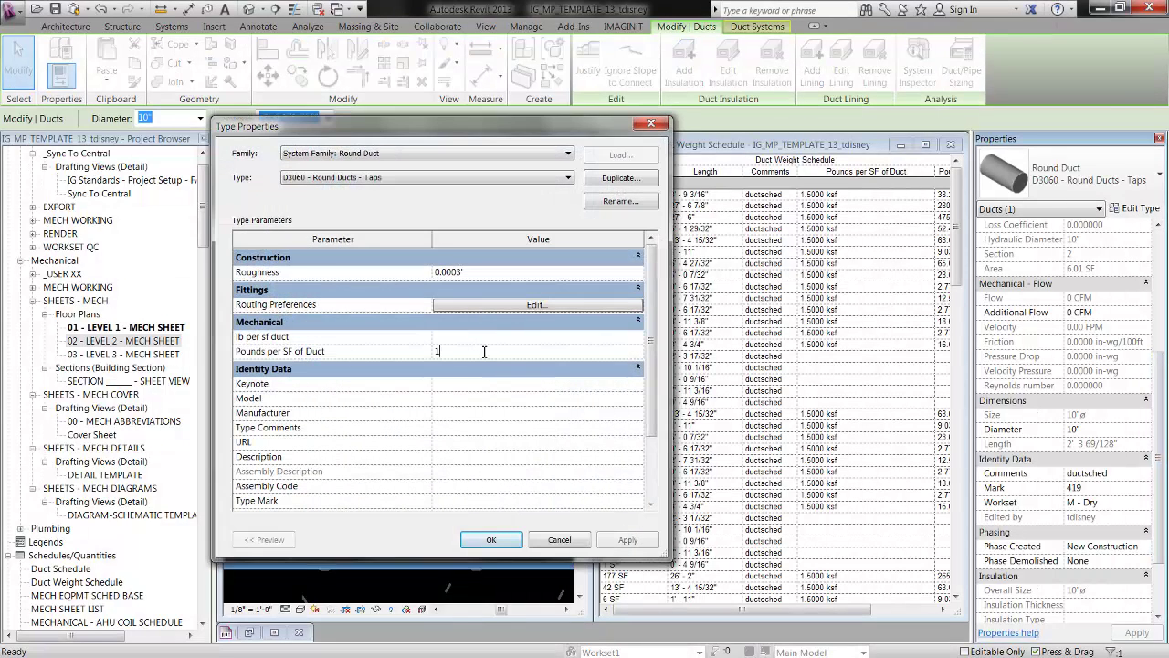
key("Return")
left_click(490, 539)
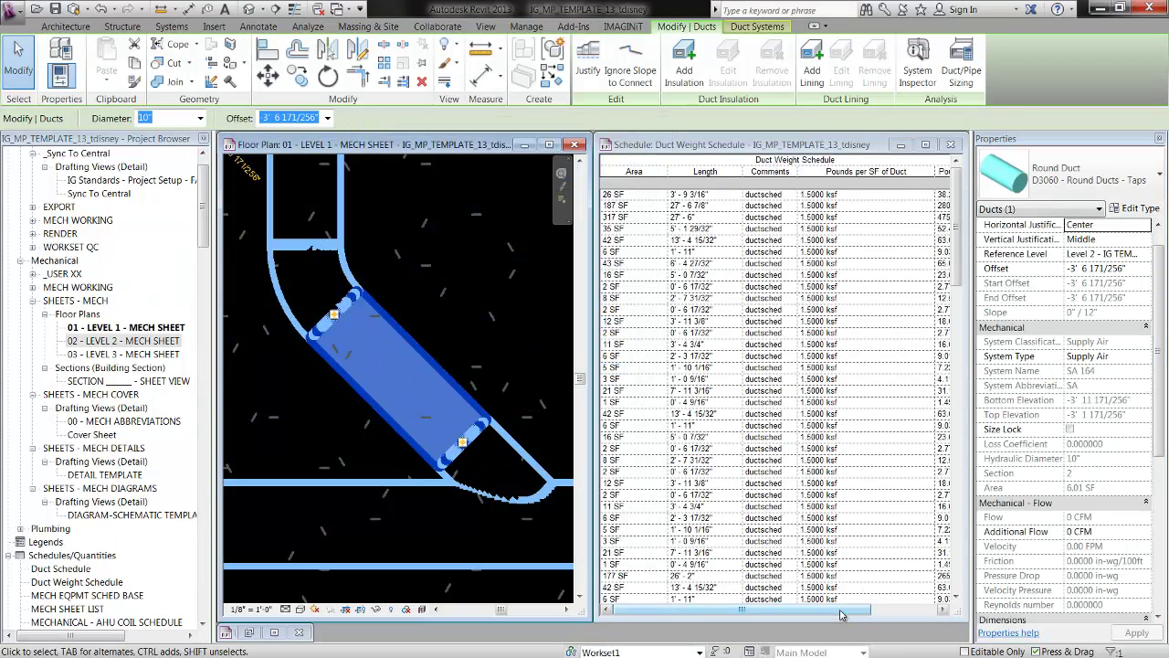
- Widen the schedule's Pounds of Duct column to fit its heading and narrow the Pounds per SF of Duct column
left_click(943, 610)
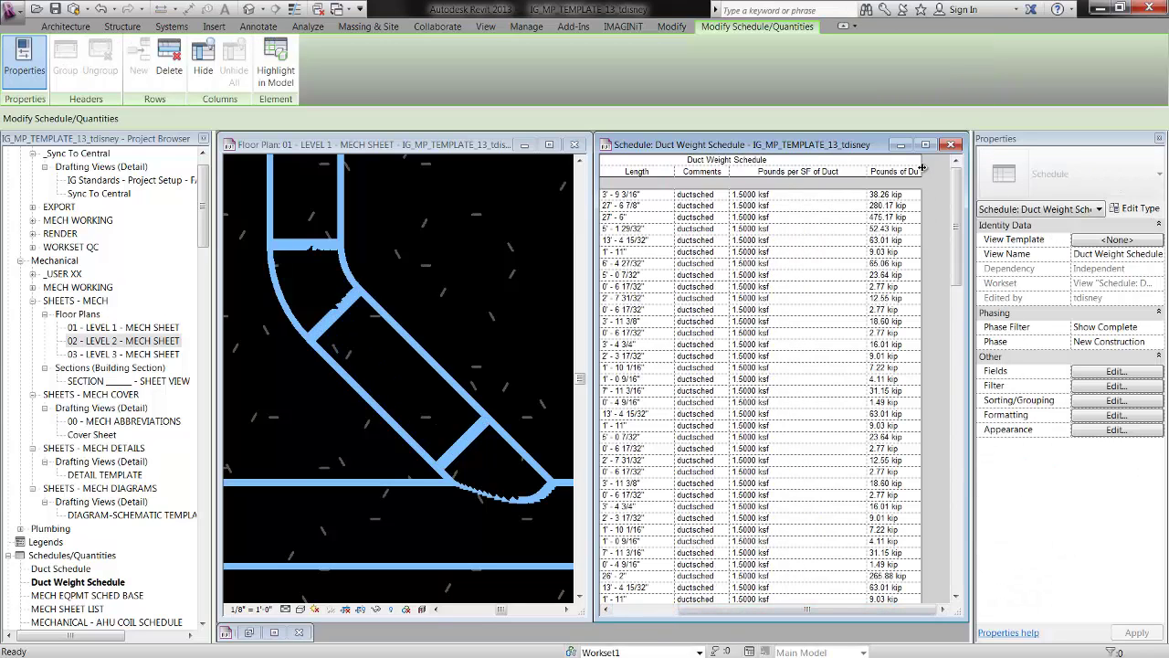
left_click_drag(920, 171, 937, 172)
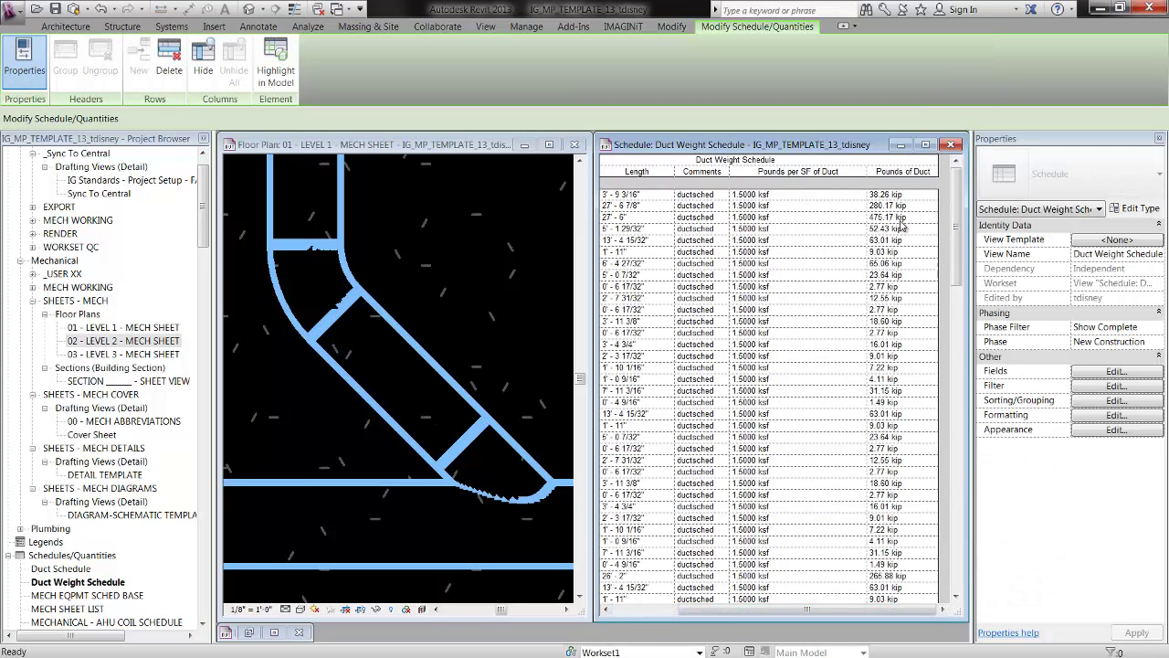
left_click_drag(864, 170, 836, 171)
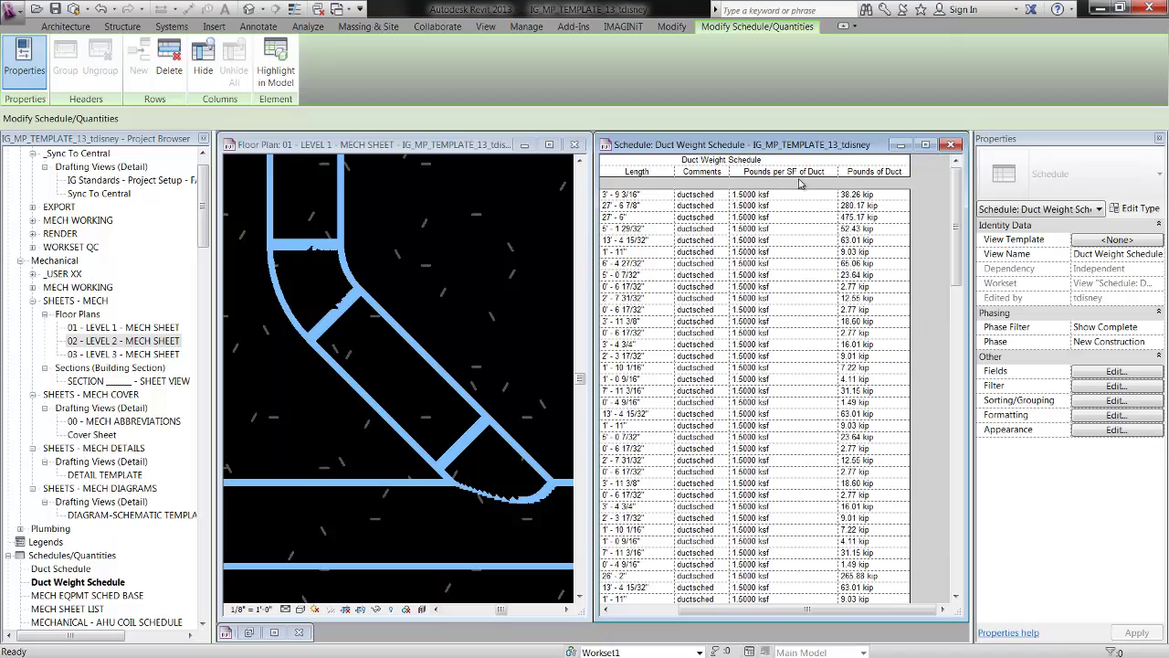
left_click(775, 220)
- Override the project settings for the Pounds per SF of Duct field format with units of Pounds per square foot
left_click(1096, 416)
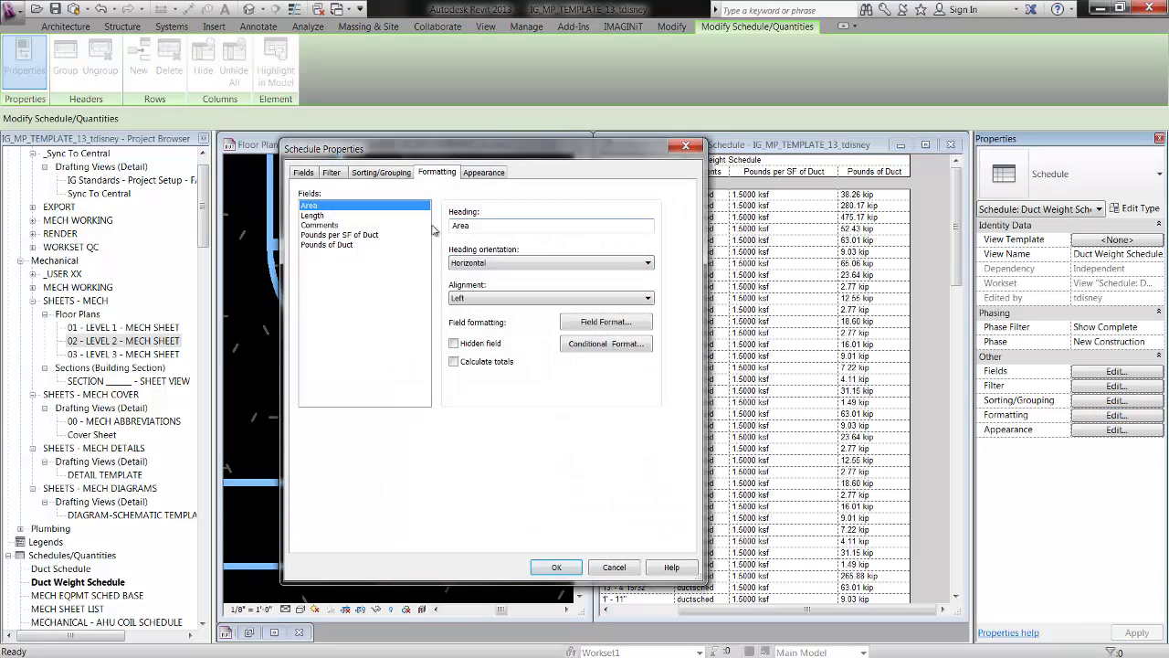
left_click(377, 174)
left_click(435, 174)
left_click(337, 235)
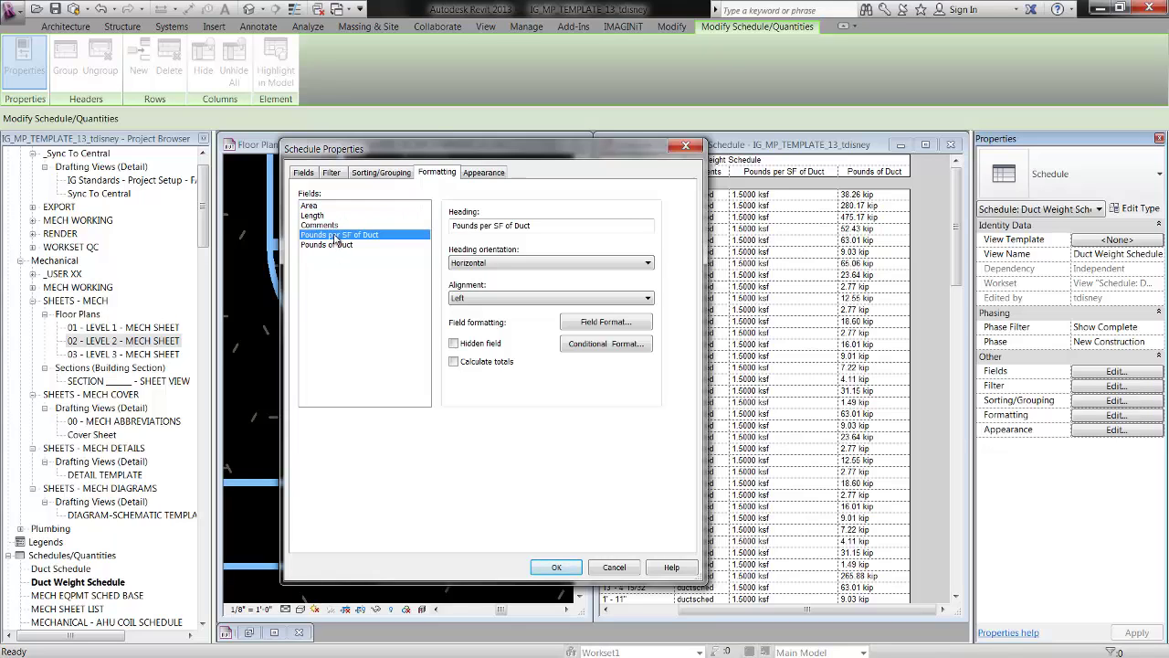
left_click(607, 322)
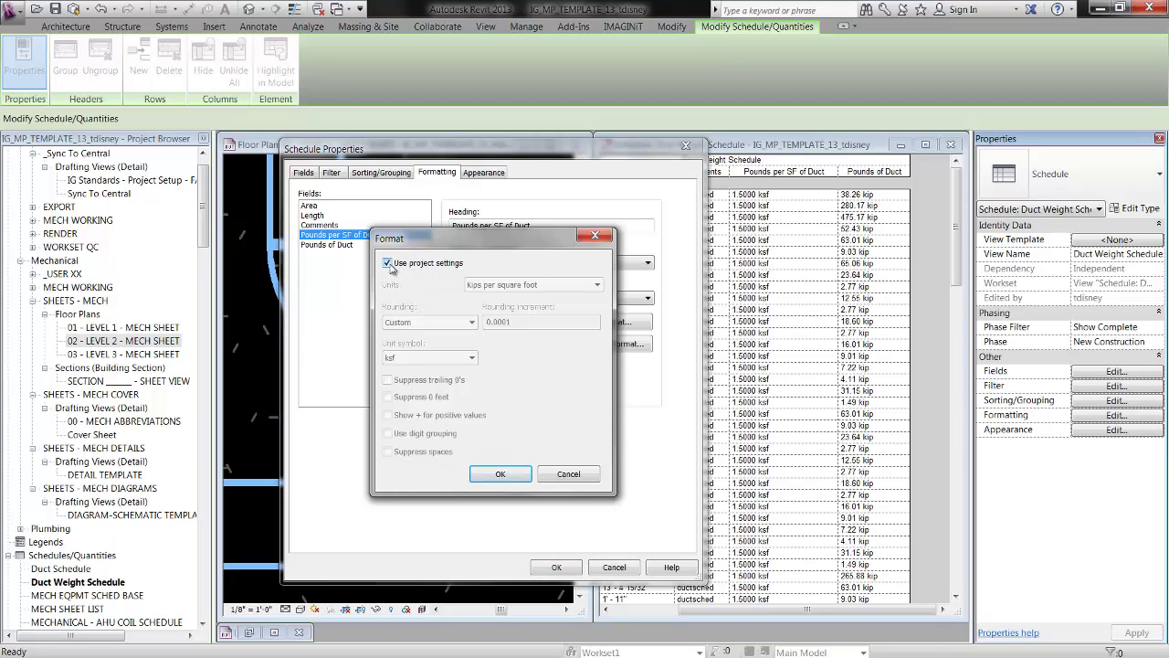
left_click(389, 264)
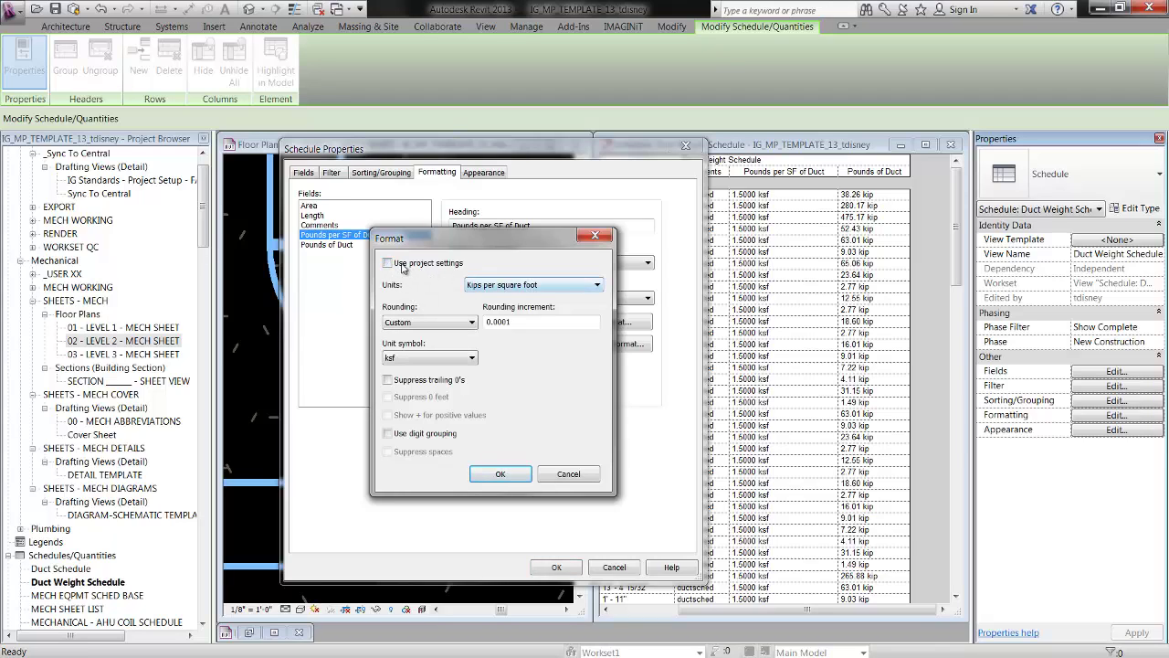
left_click(501, 291)
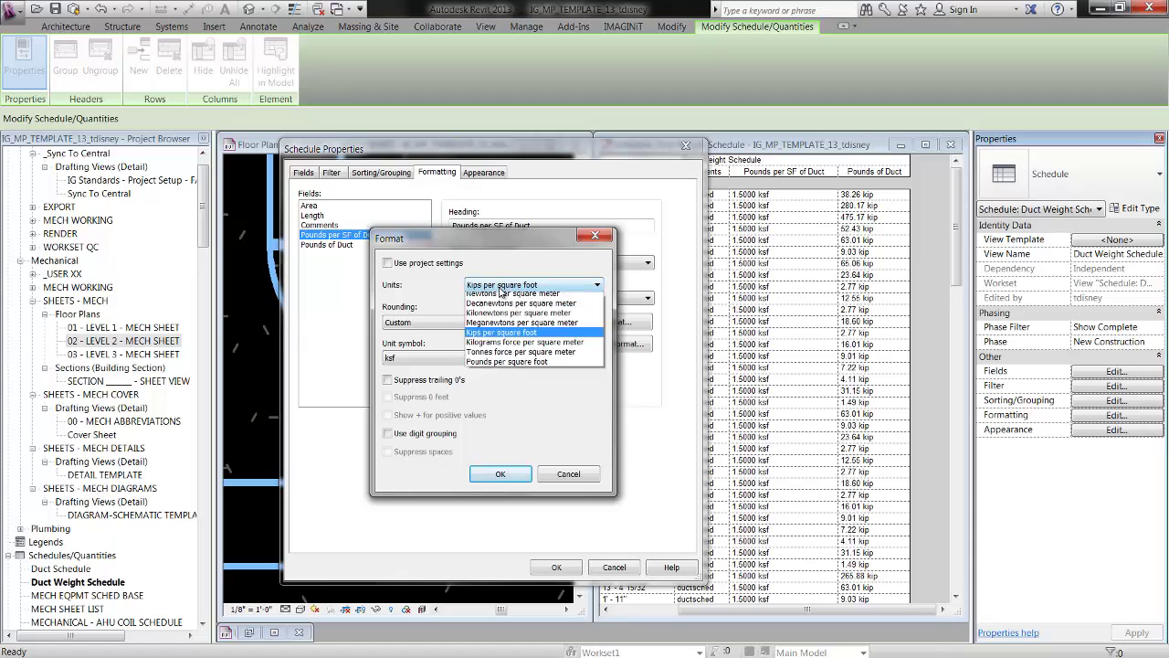
left_click(507, 369)
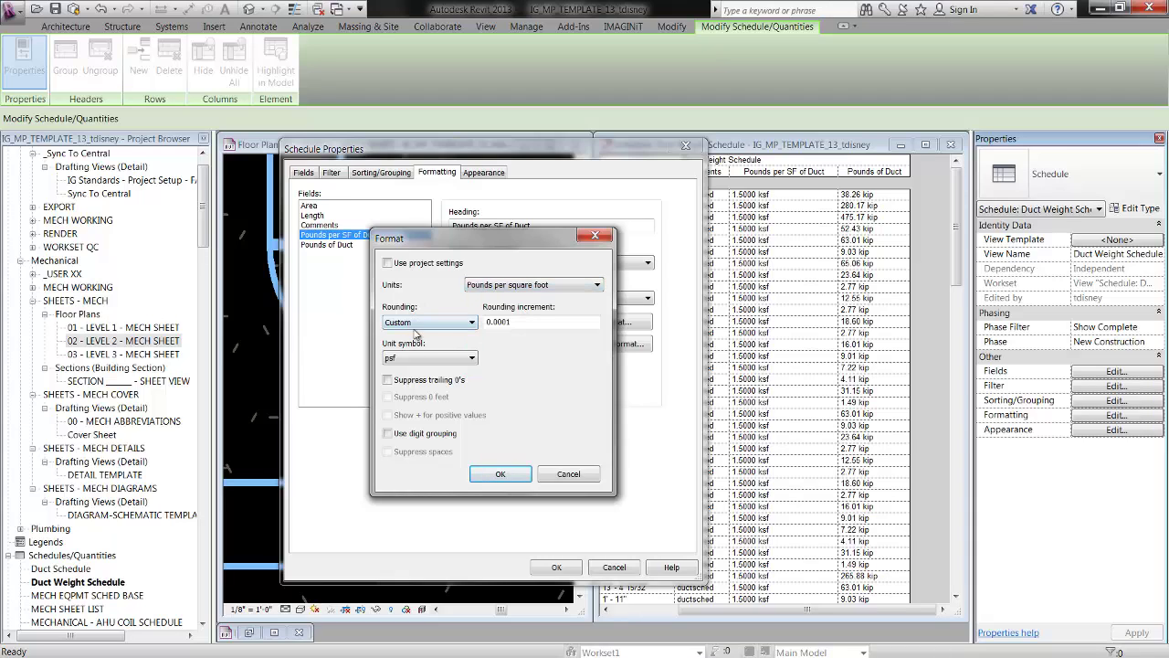
left_click(501, 474)
- Format the Pounds of Duct field in Pounds instead of the project units and apply the schedule formatting
left_click(345, 245)
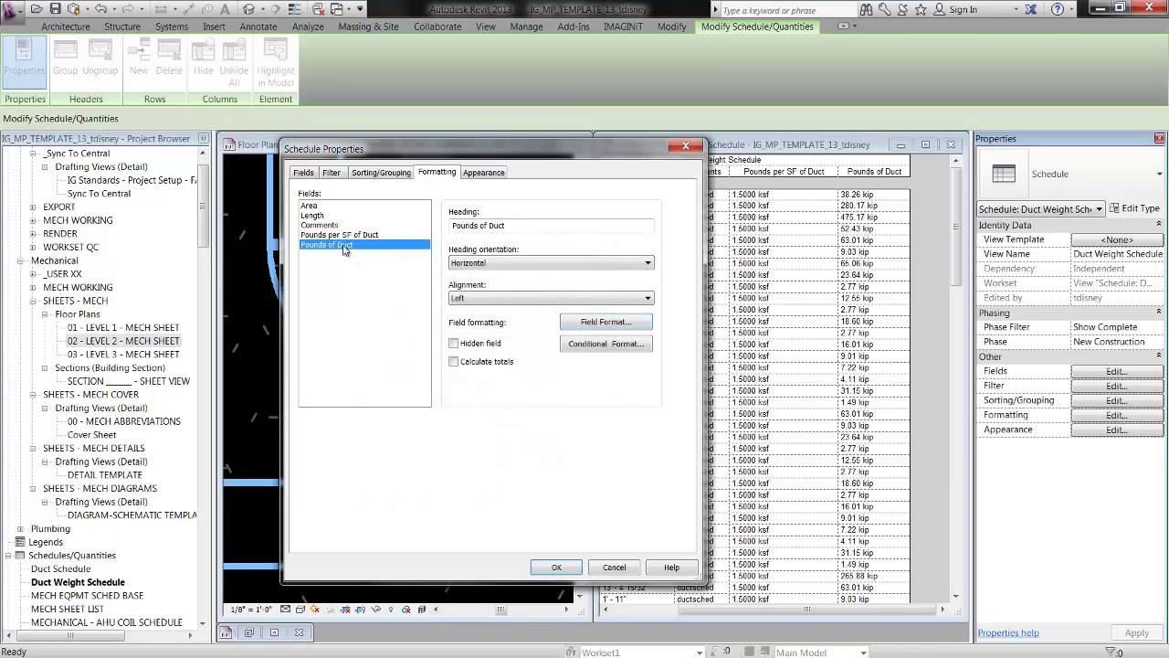
left_click(603, 324)
left_click(387, 263)
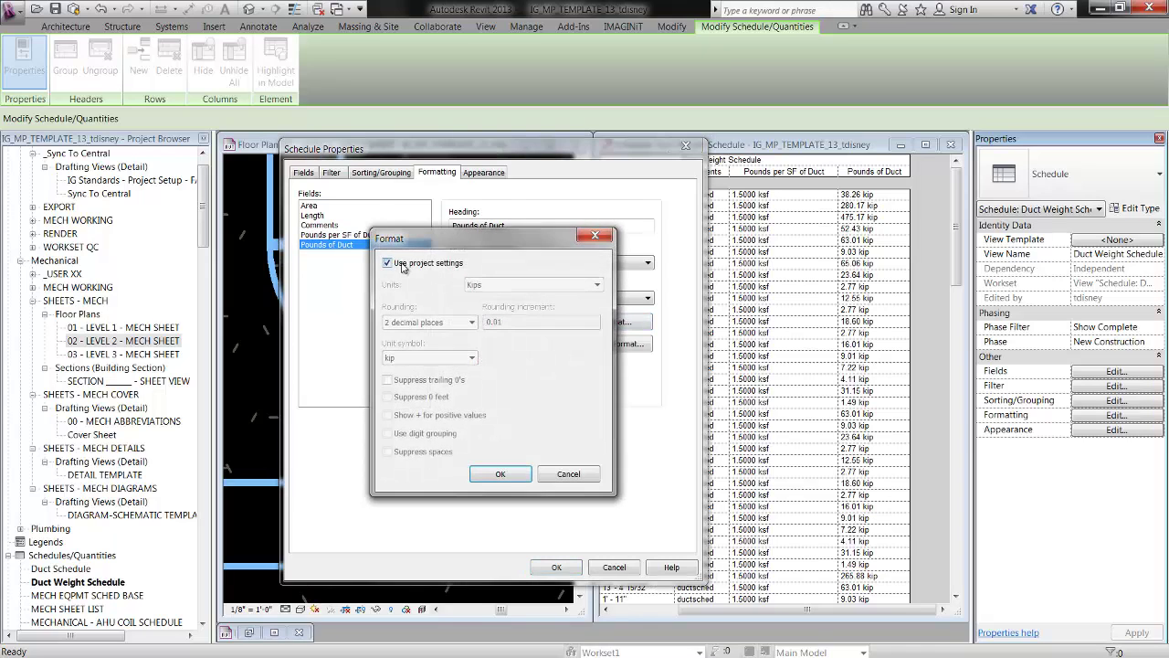
left_click(535, 285)
left_click(481, 365)
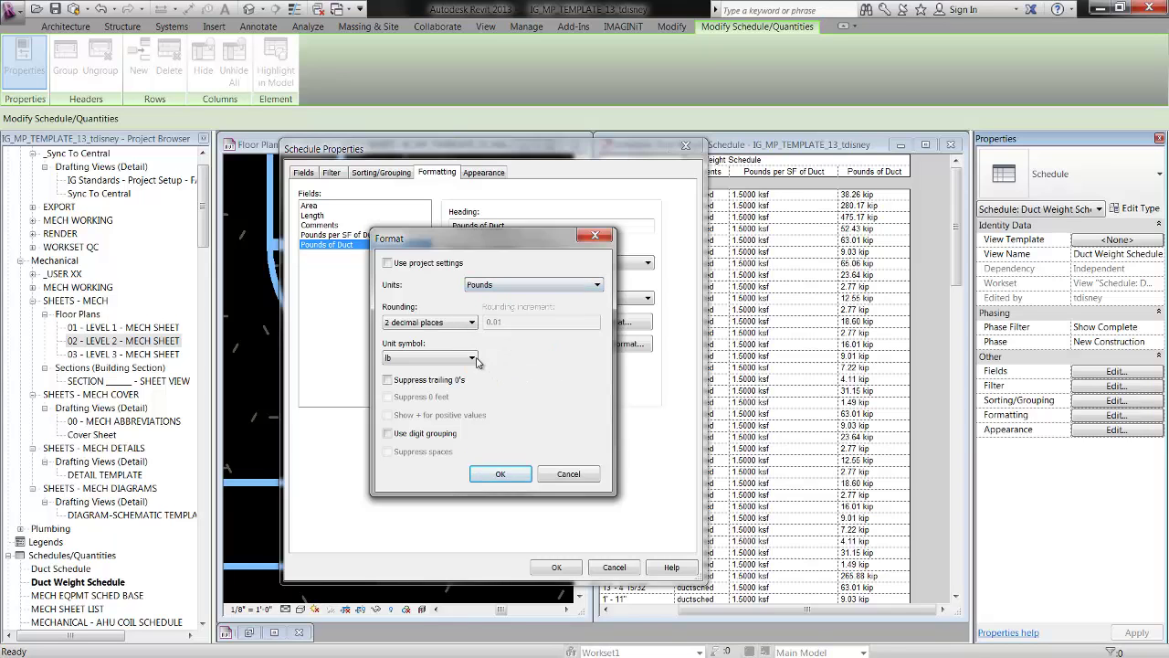
left_click(499, 473)
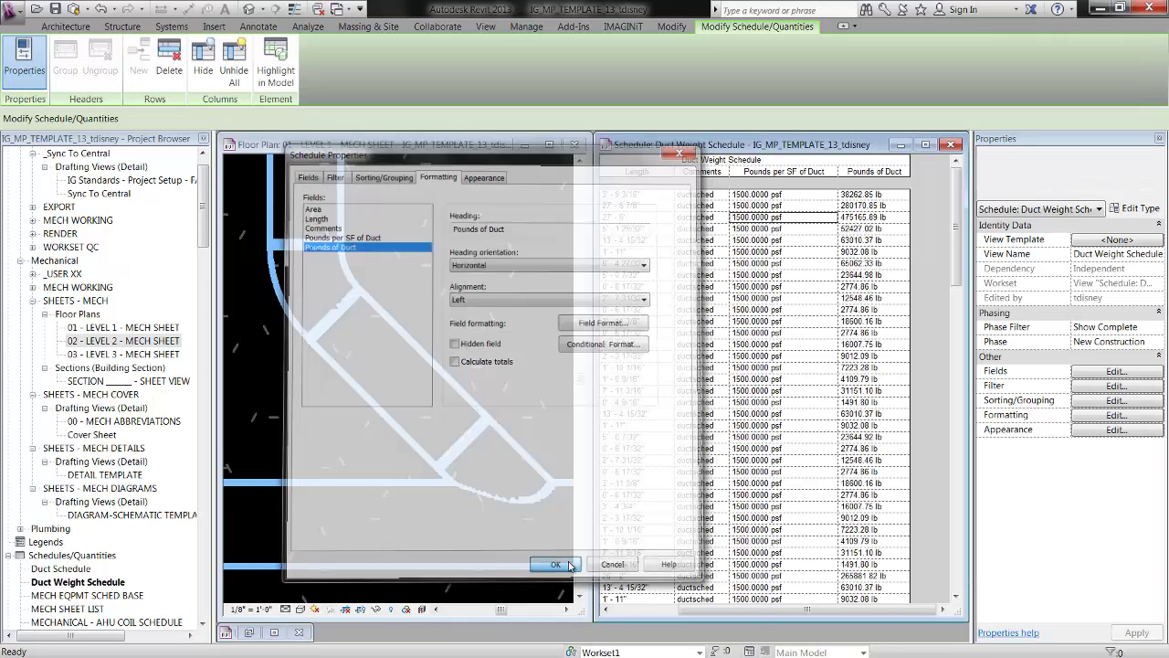
- Inspect the type properties of the diagonal round duct in the Level 1 floor plan, checking its Pounds per SF of Duct value
left_click(572, 568)
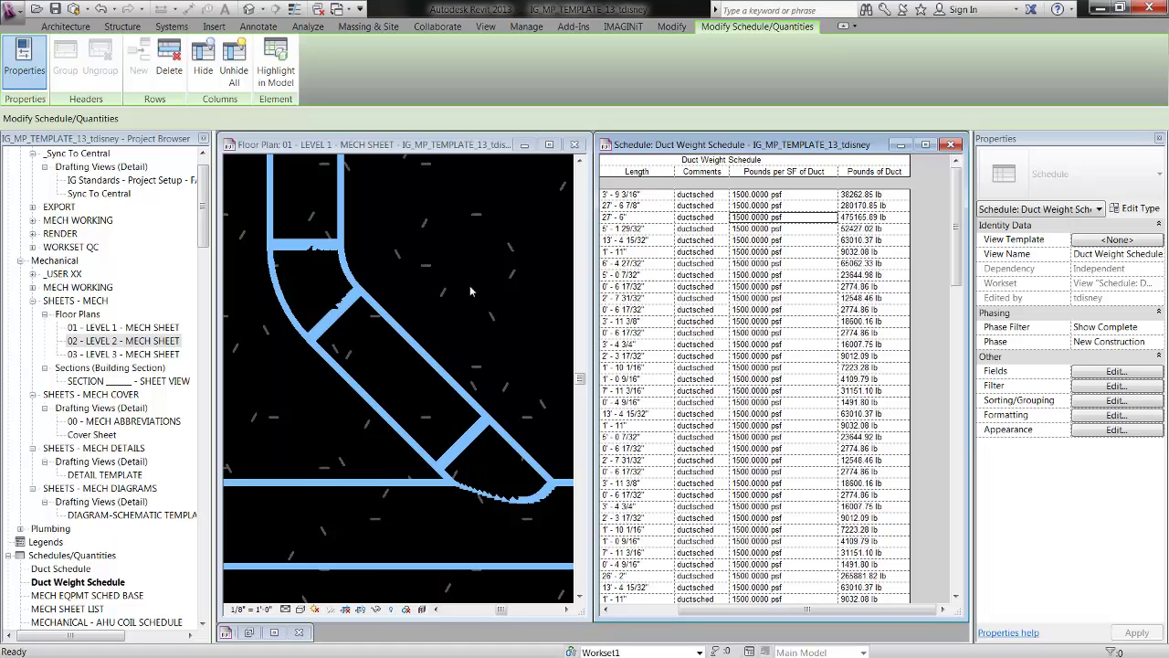
left_click(444, 330)
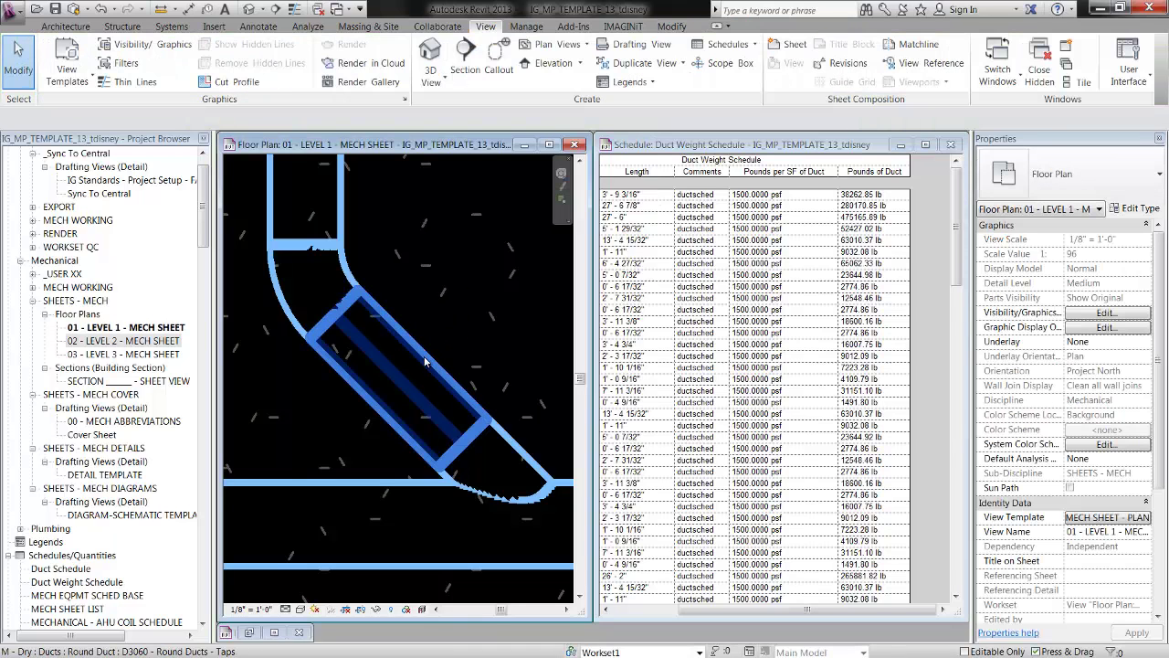
left_click(425, 359)
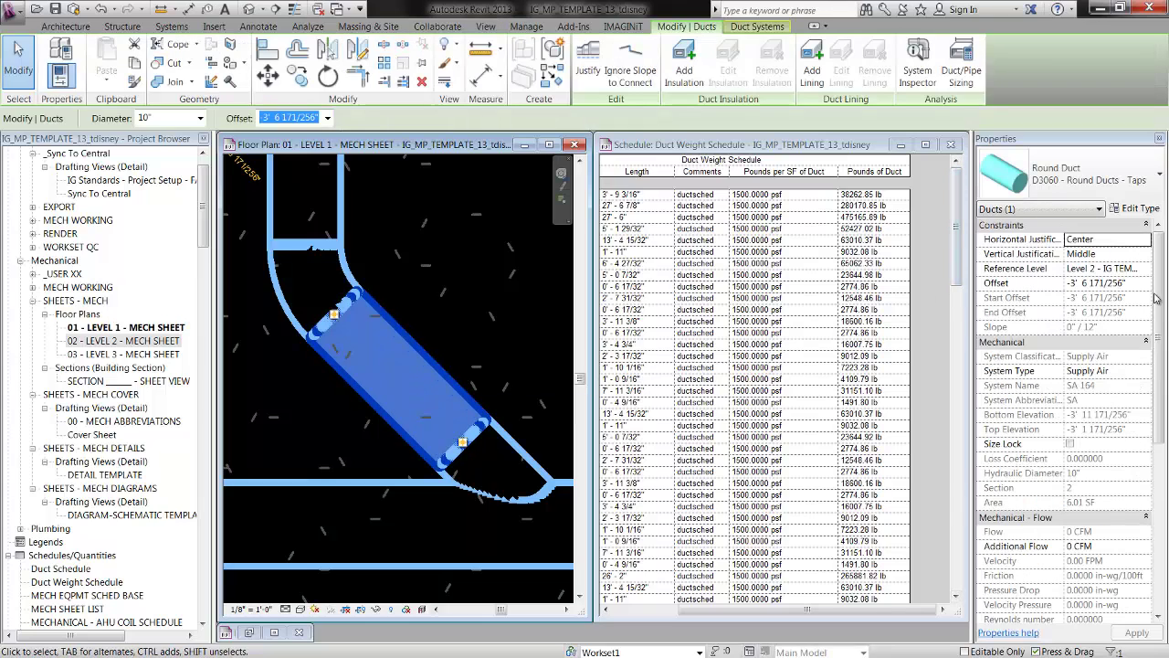
mouse_move(1157, 324)
left_mouse_down()
mouse_move(1157, 366)
mouse_move(1157, 324)
left_mouse_up()
left_click(1135, 208)
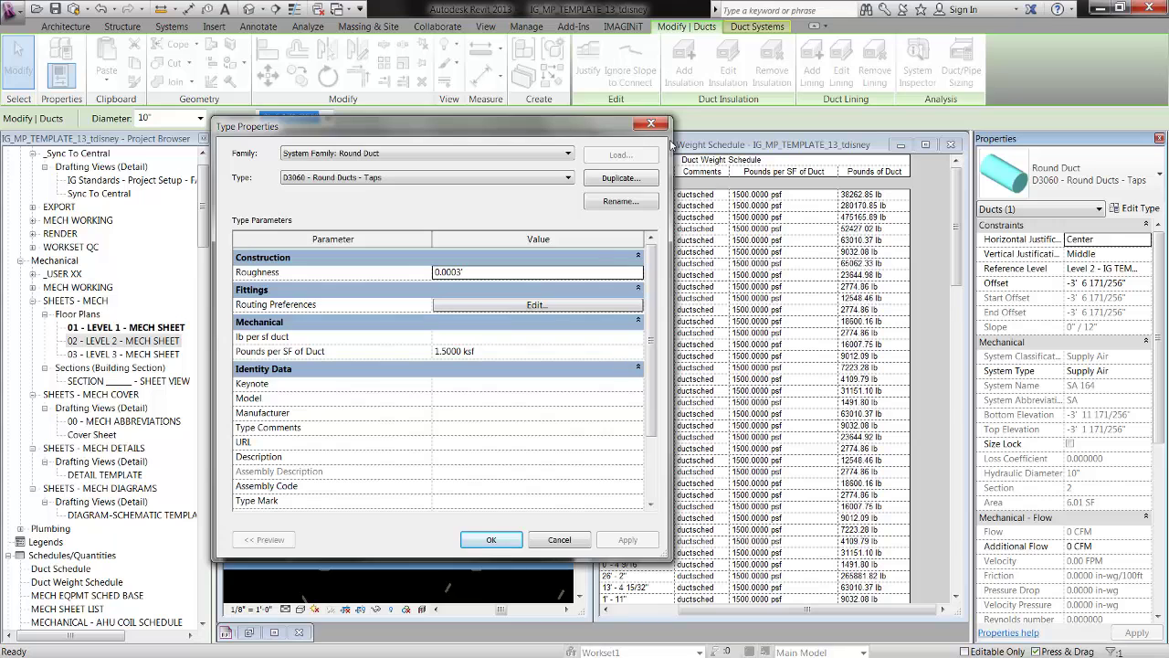
left_click(654, 179)
key("Escape")
left_click(465, 258)
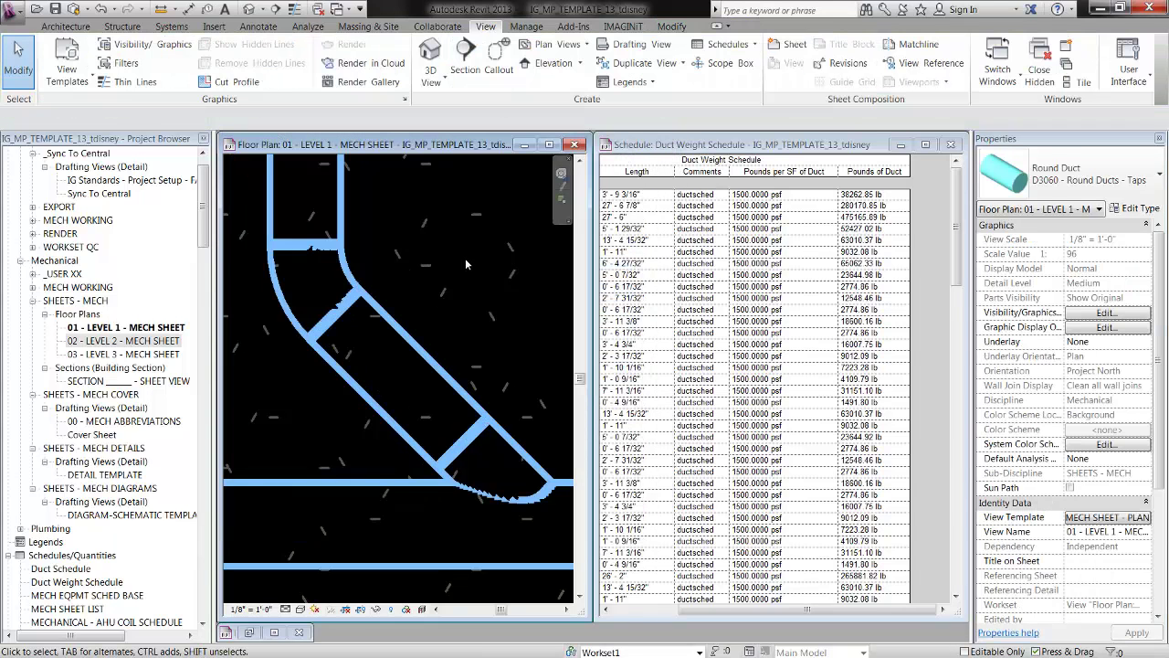
- Set Pounds per SF of Duct to 1.5 psf for the duct type in the schedule's first row
left_click(756, 195)
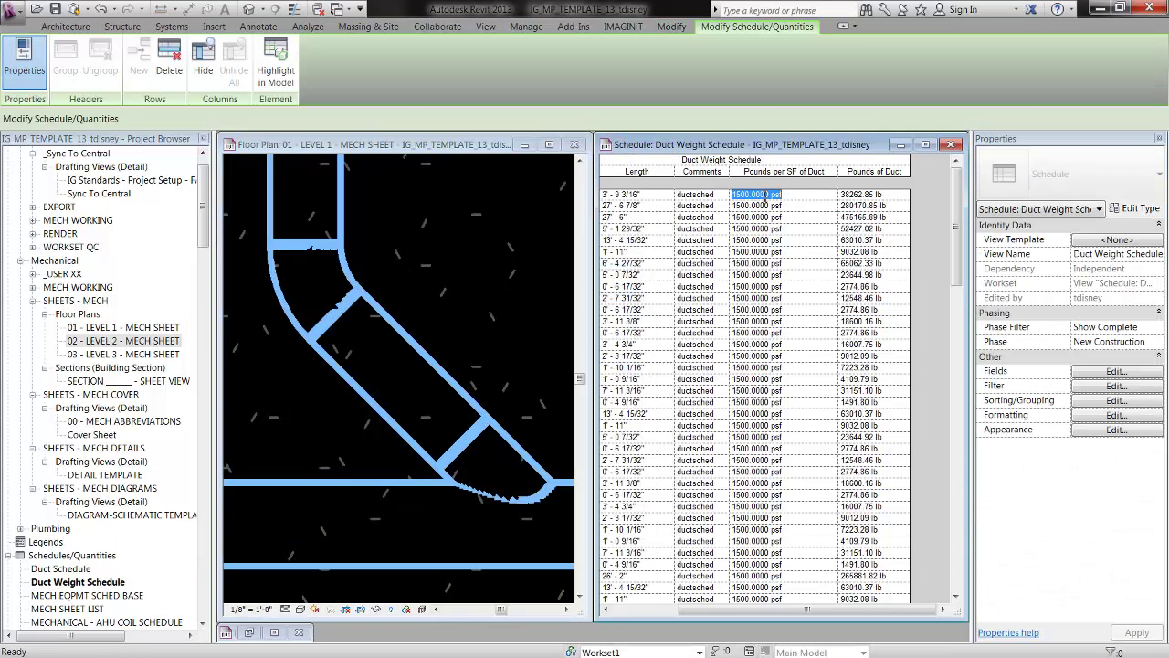
type("1.5")
key("Return")
left_click(635, 357)
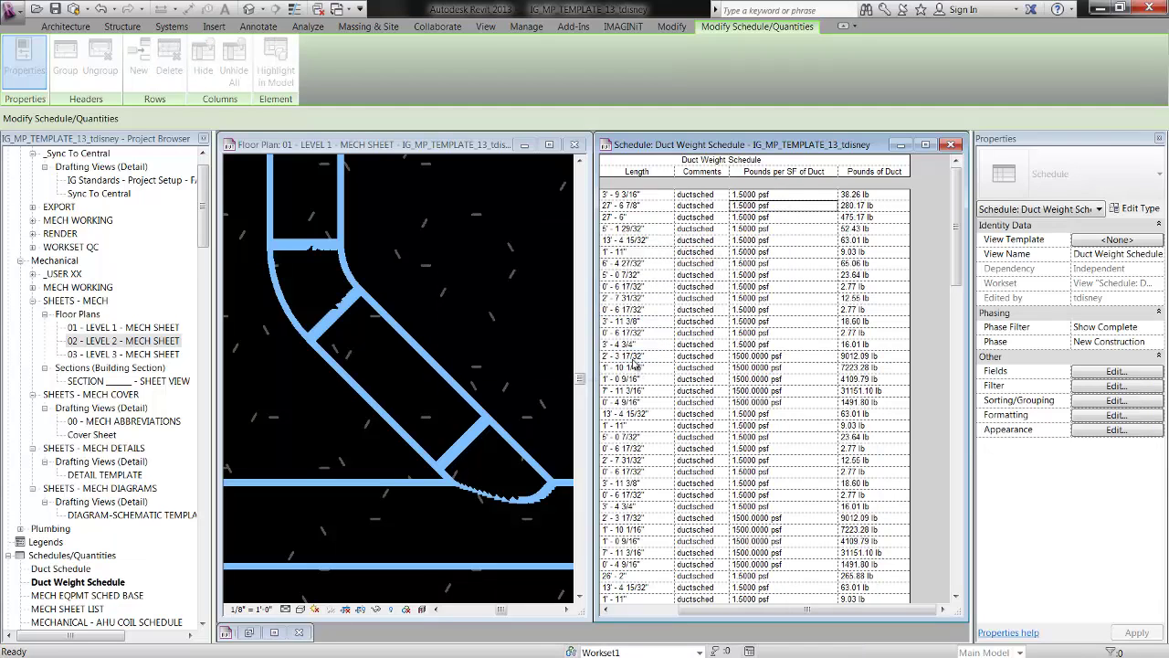
- Set Pounds per SF of Duct to 1.5 psf in the schedule for the D3060 - Round Ducts - Taps type
left_click(757, 355)
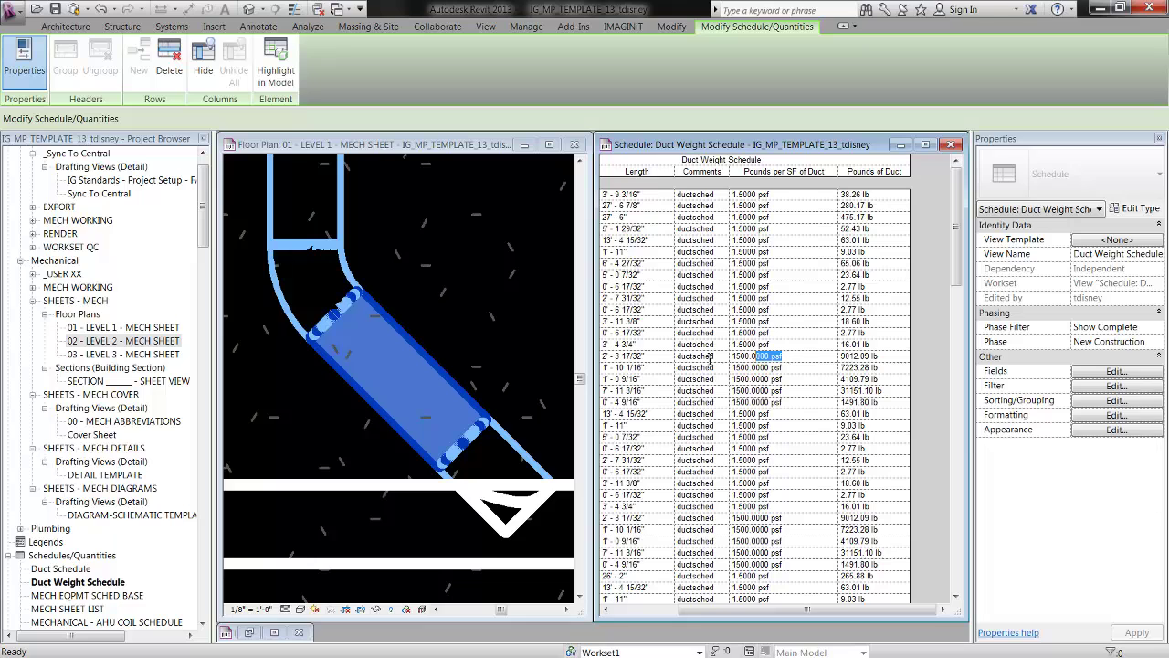
left_click_drag(785, 356, 661, 366)
type("1.5")
key("Return")
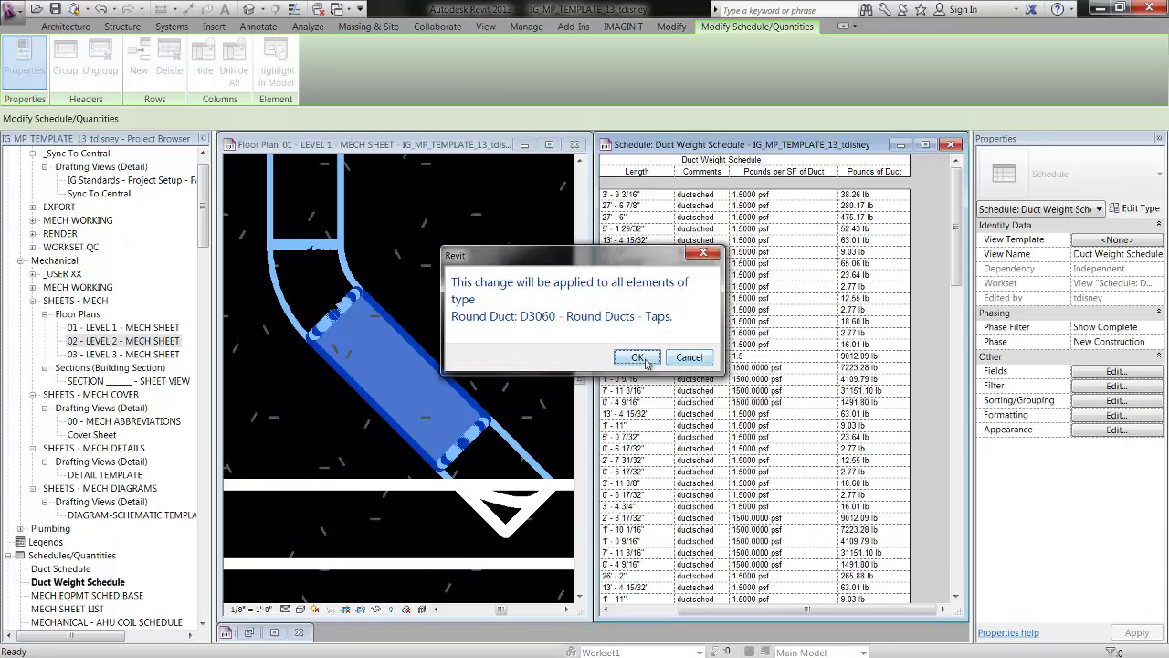
left_click(638, 357)
- Review the Duct Weight Schedule's area and weight values down to its last row, and the ductwork layout in the Level 1 floor plan
mouse_move(952, 233)
left_mouse_down()
mouse_move(952, 546)
mouse_move(952, 243)
left_mouse_up()
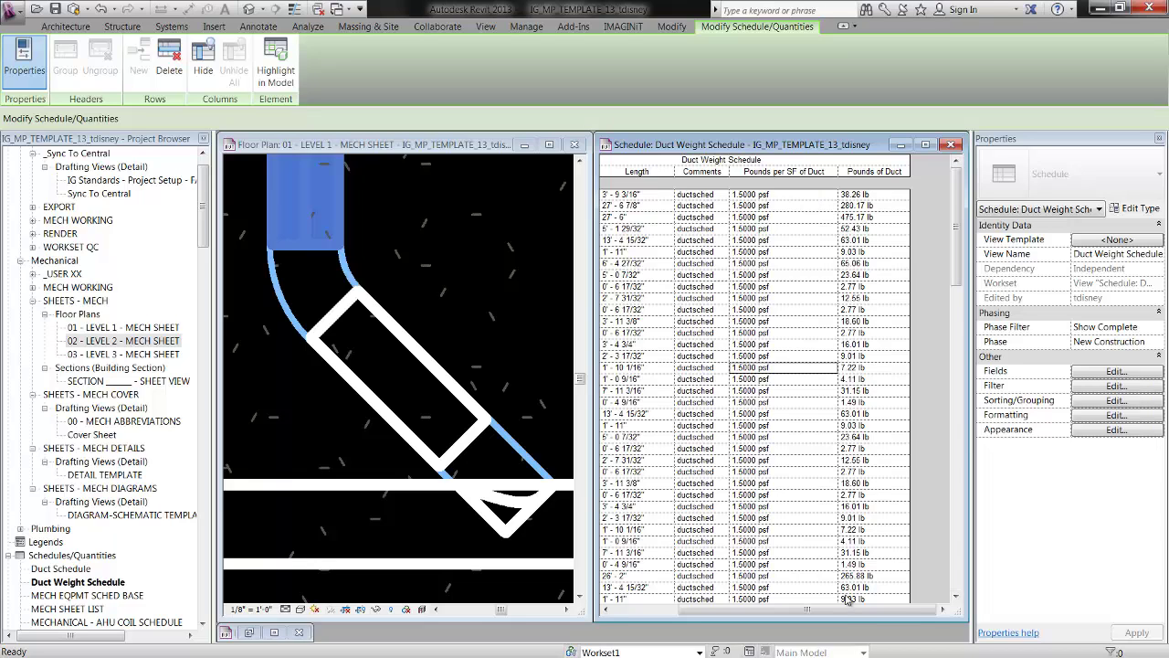
left_click_drag(851, 614, 751, 620)
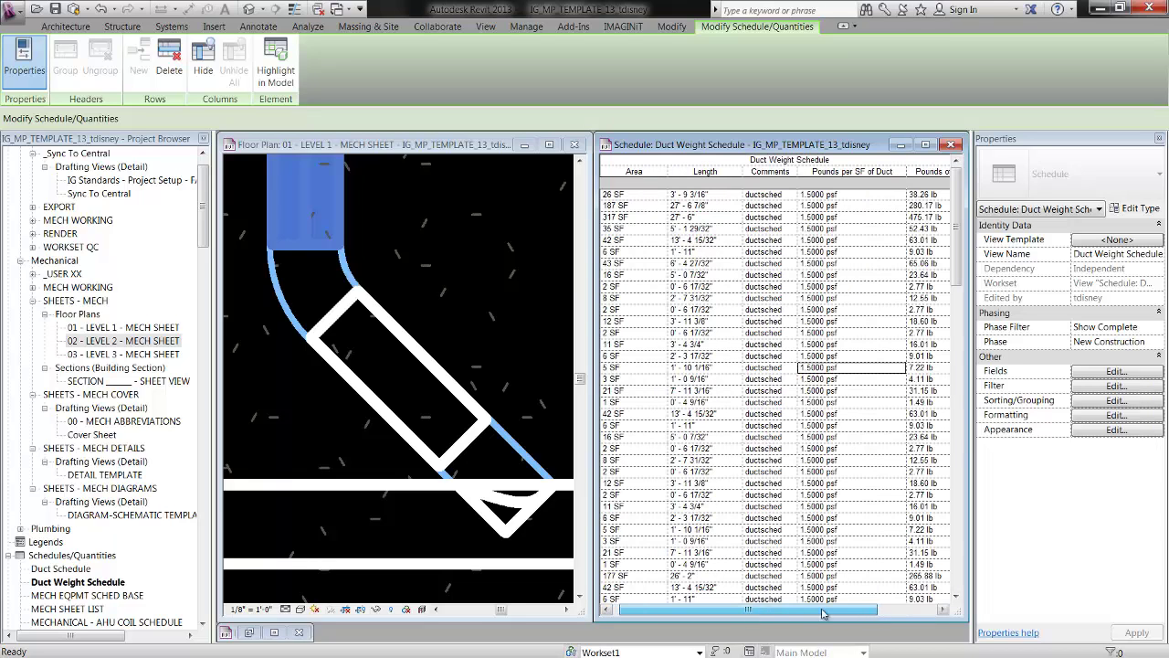
left_click(874, 609)
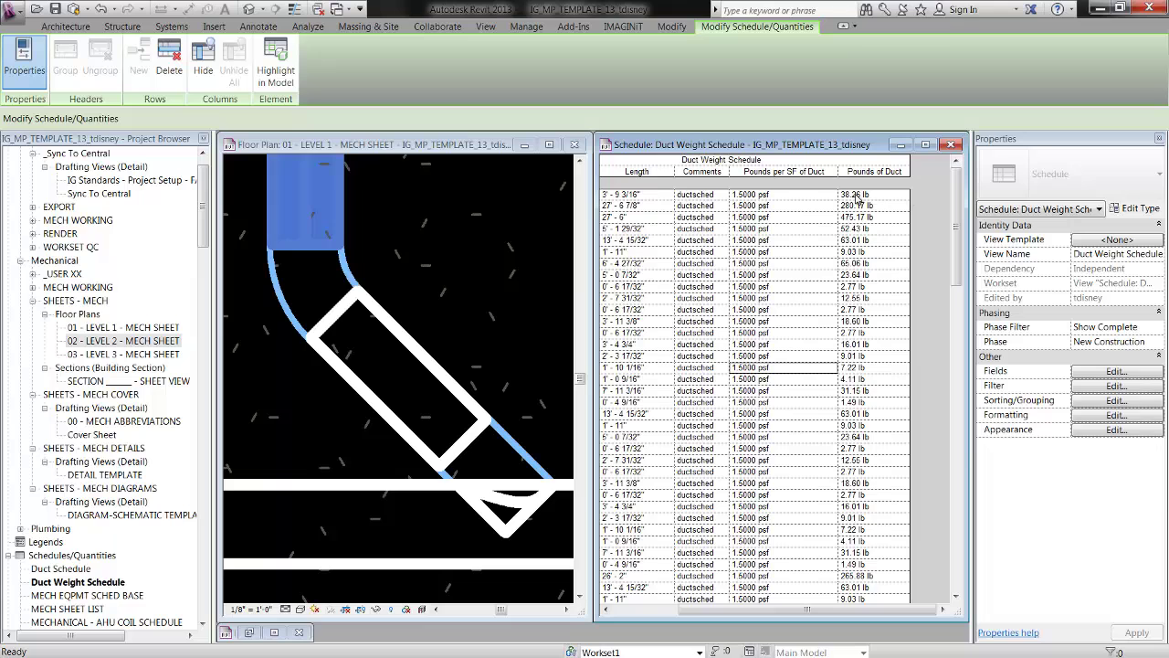
left_click_drag(953, 213, 953, 520)
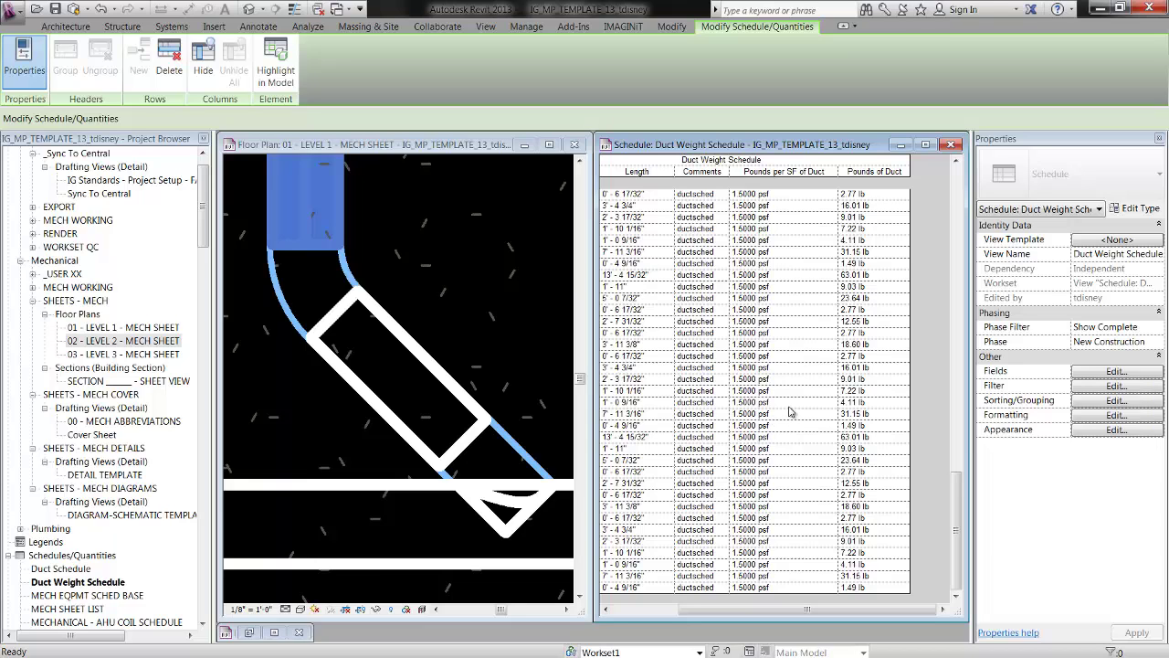
left_click(482, 305)
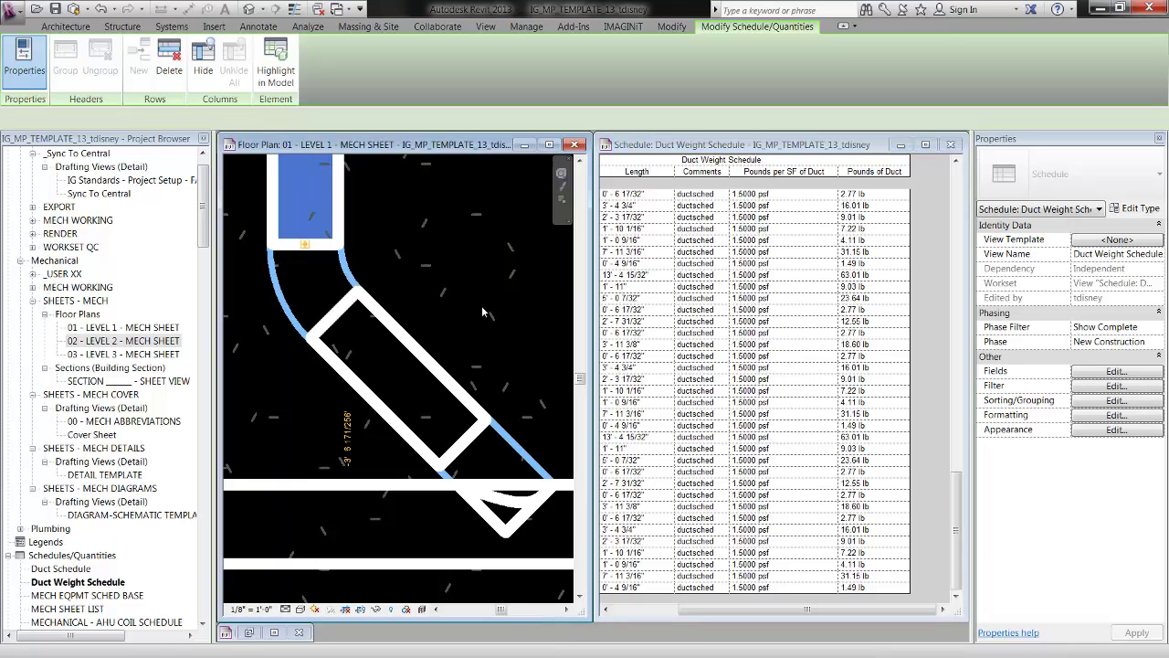
scroll(468, 256, "down", 3)
scroll(446, 348, "down", 3)
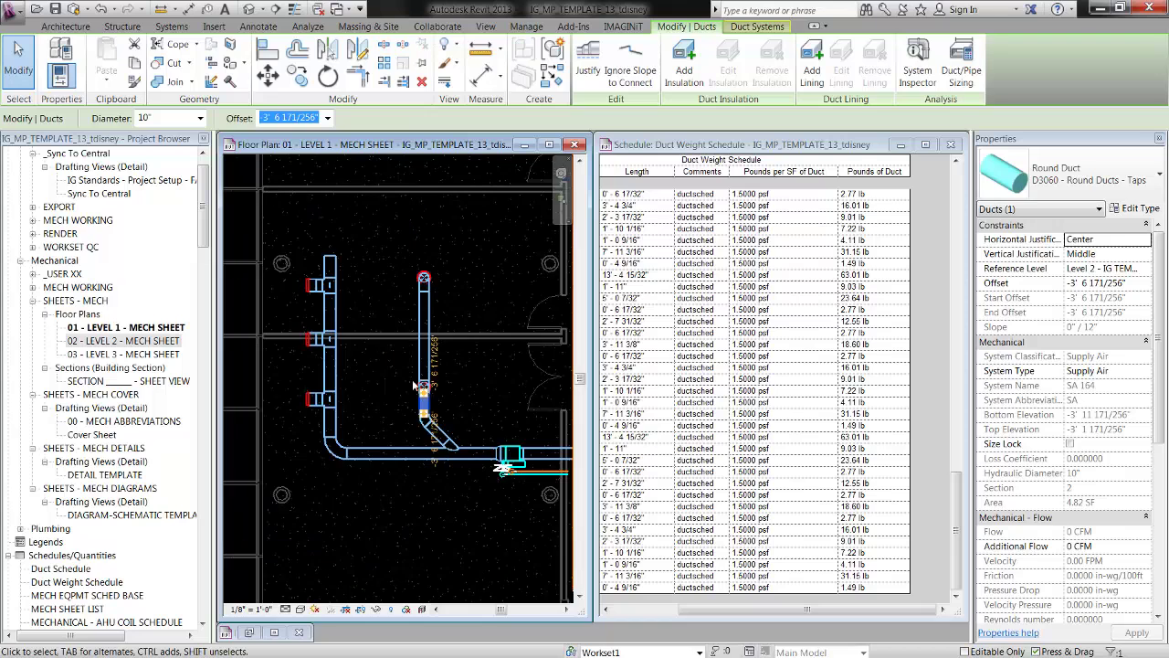
middle_click_drag(411, 379, 445, 430)
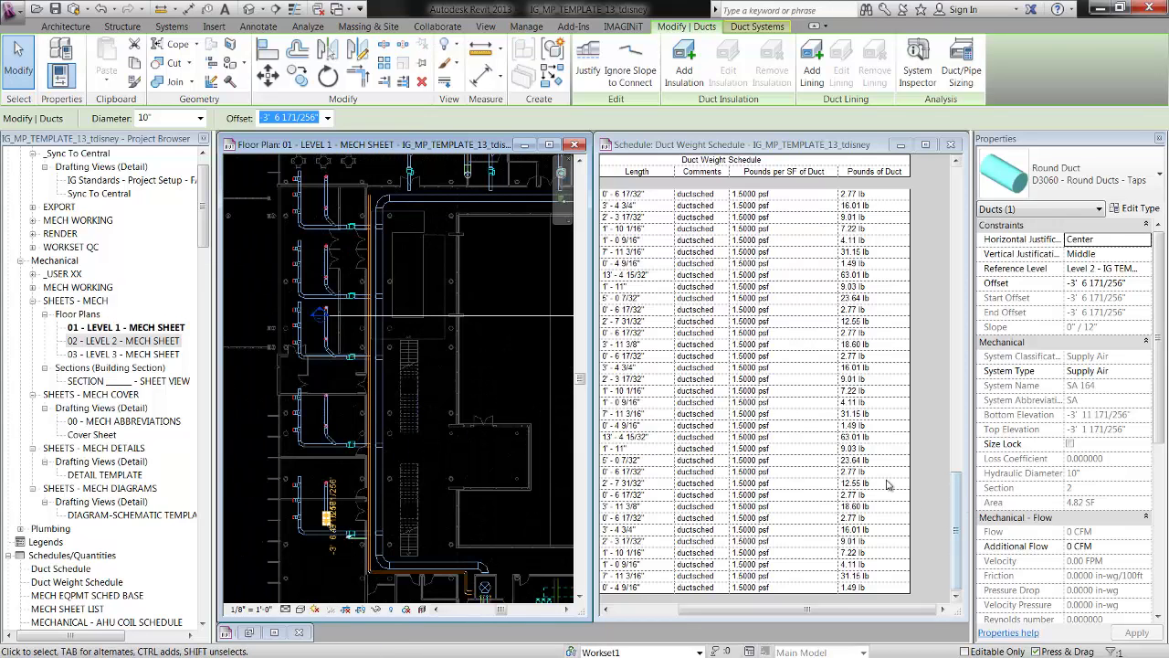
- Enable total calculation for the Pounds of Duct field in the Duct Weight Schedule
left_click(939, 349)
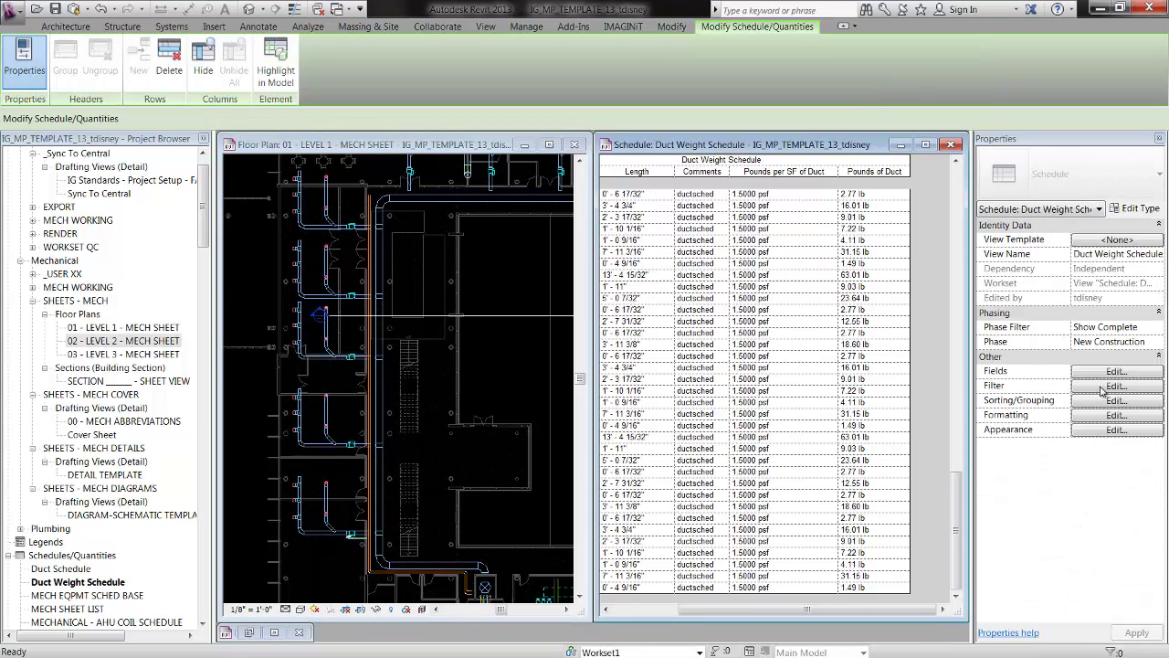
left_click(1103, 375)
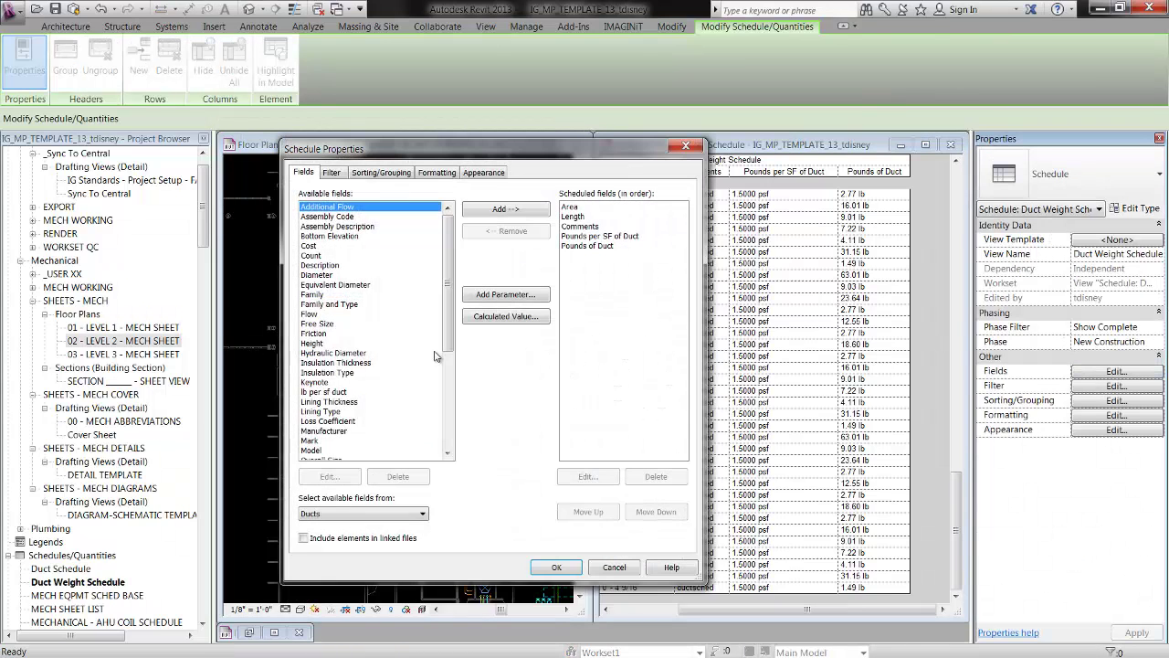
left_click(333, 174)
left_click(387, 175)
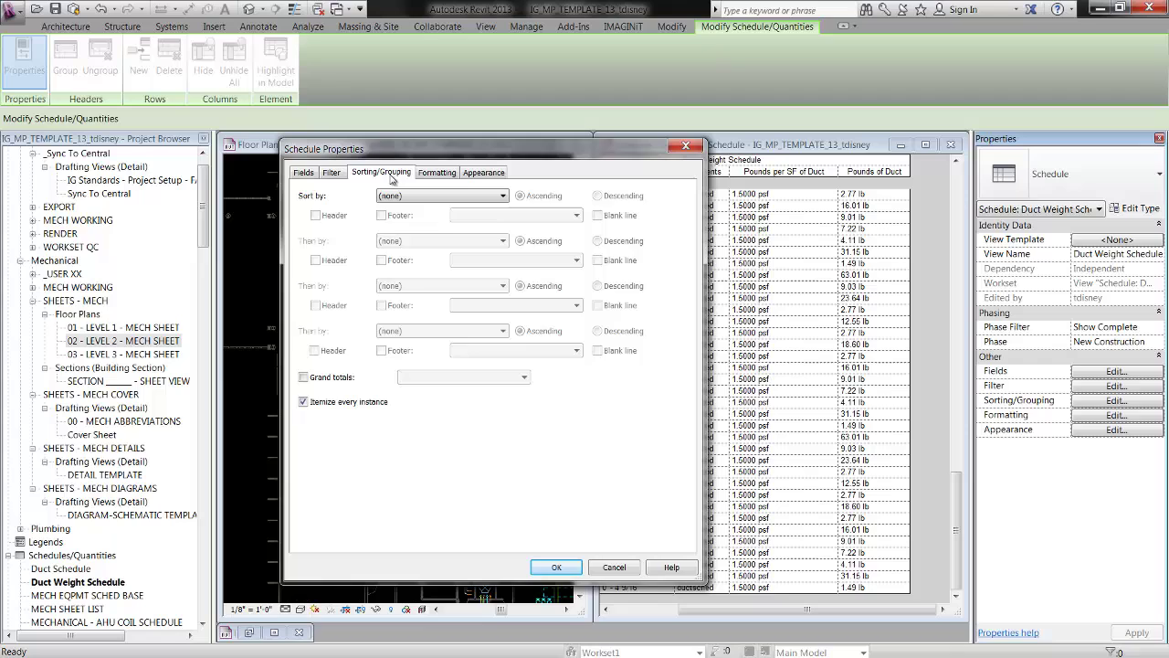
left_click(439, 173)
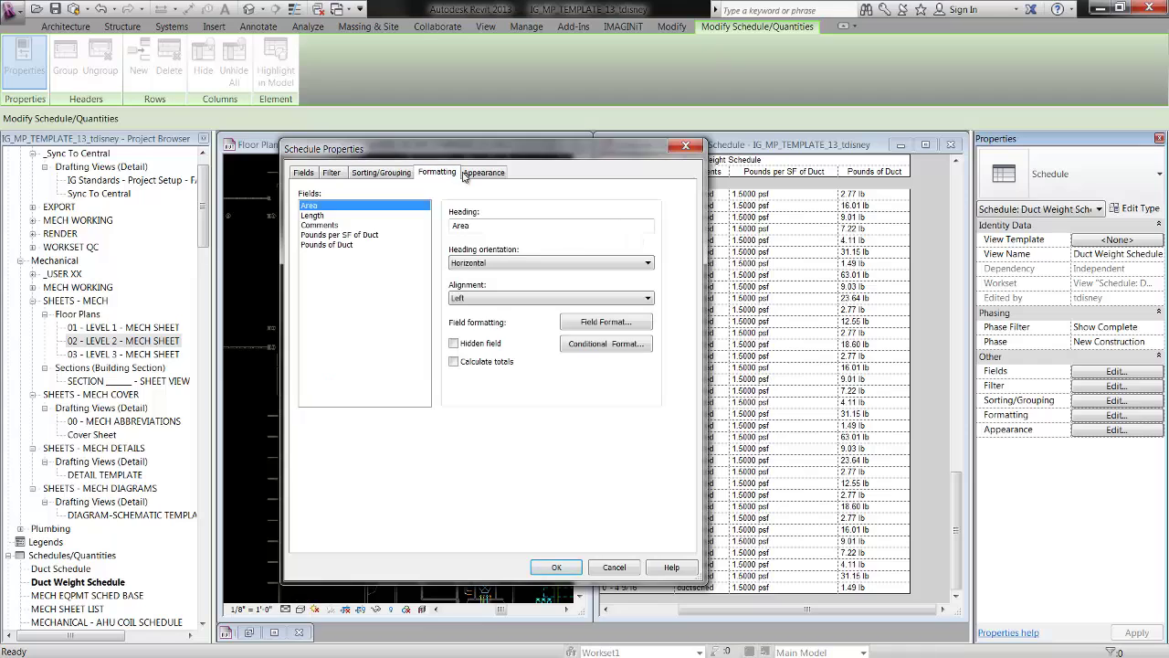
left_click(331, 248)
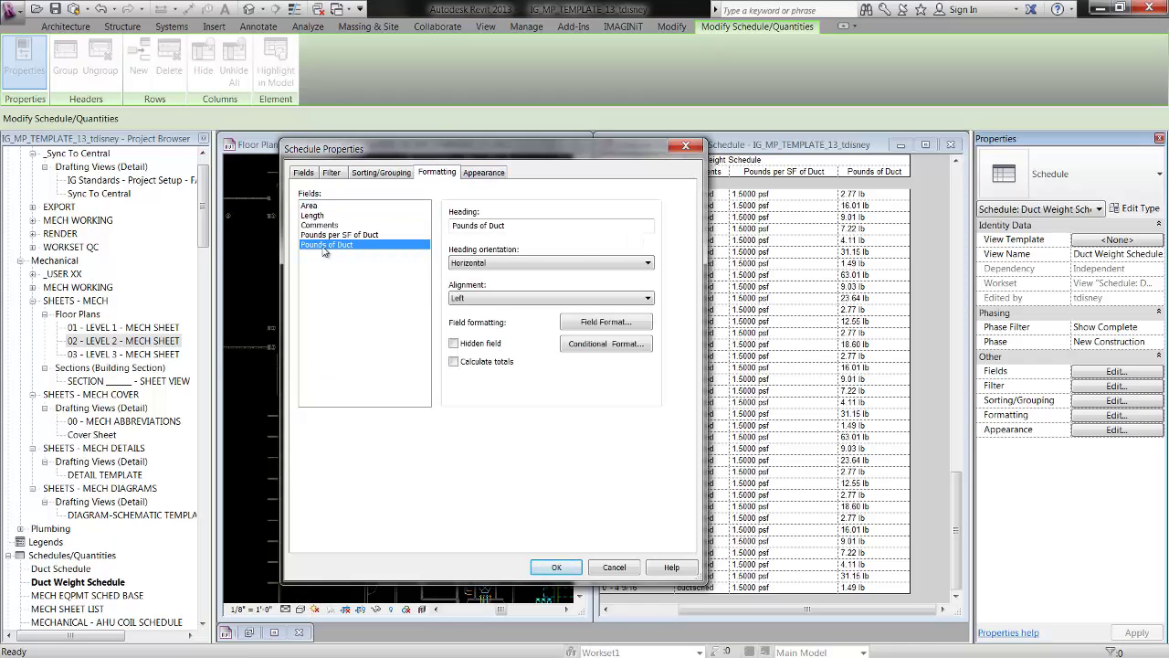
left_click(454, 362)
left_click(546, 571)
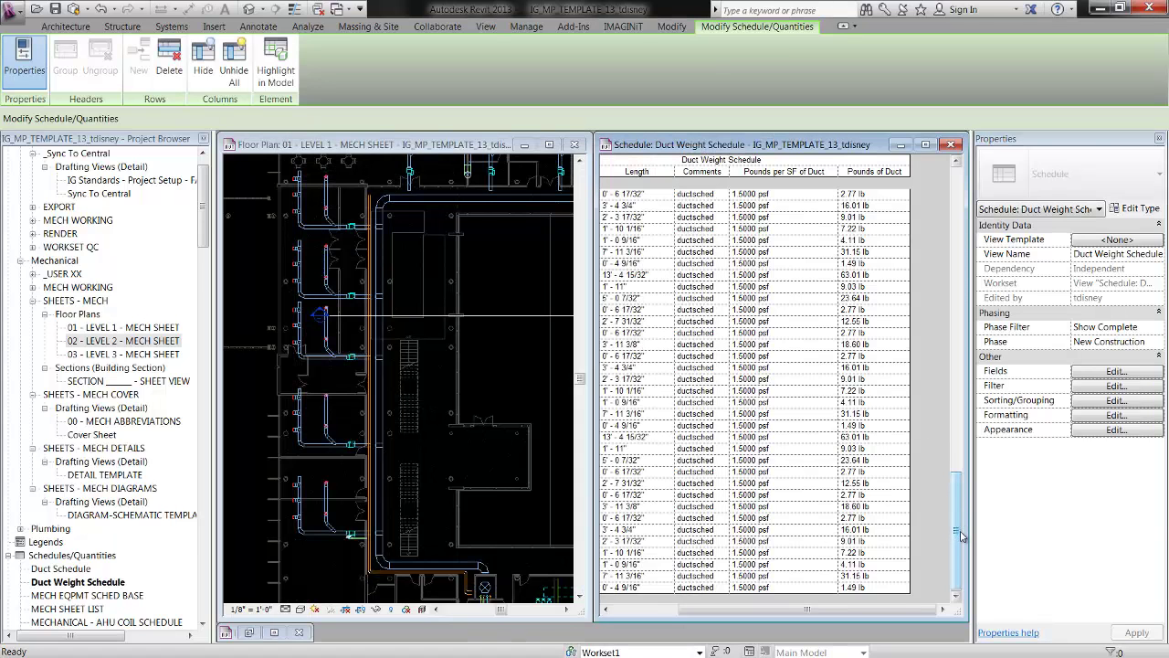
- Add grand totals to the Duct Weight Schedule, showing title, count, and totals
left_click(1097, 417)
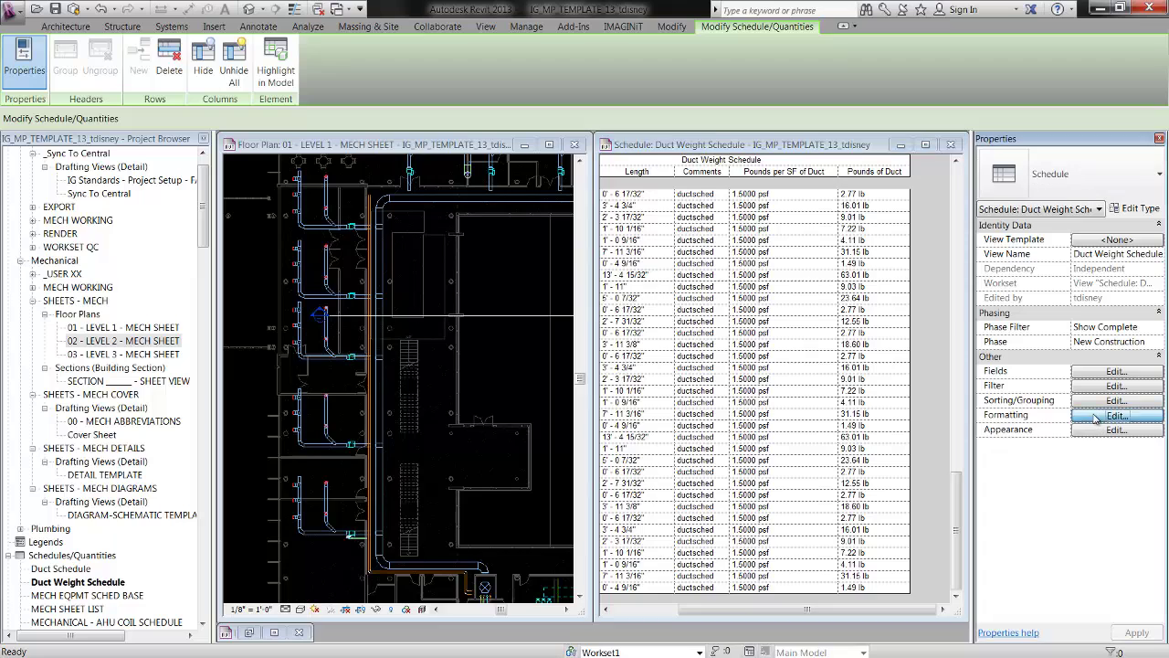
left_click(329, 173)
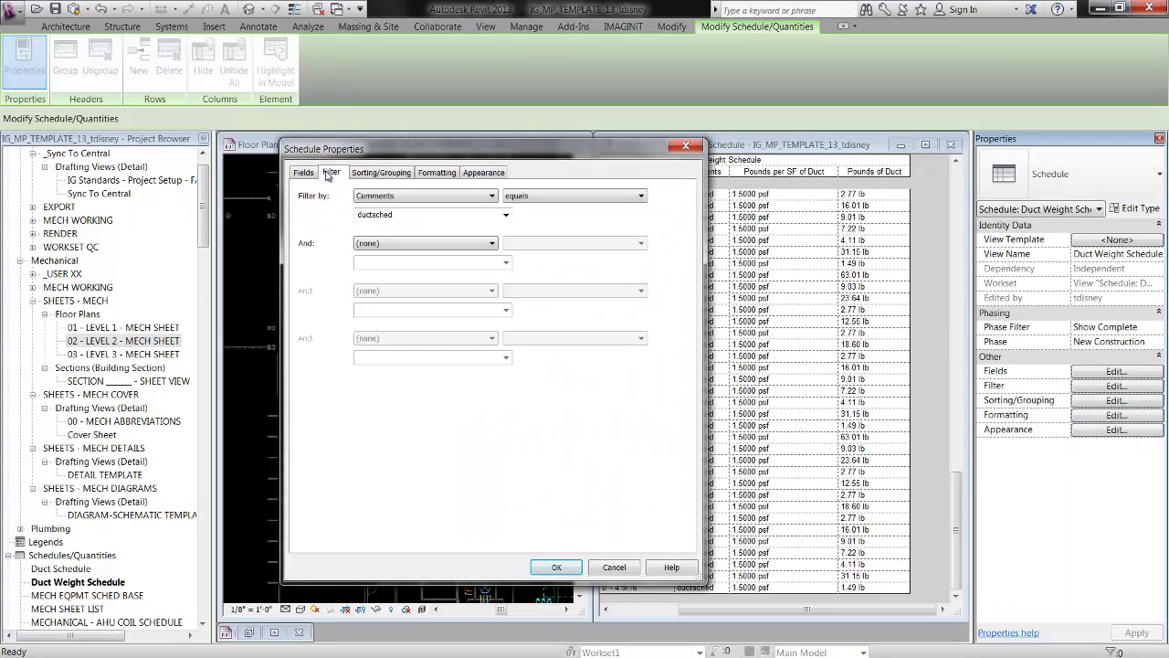
left_click(379, 178)
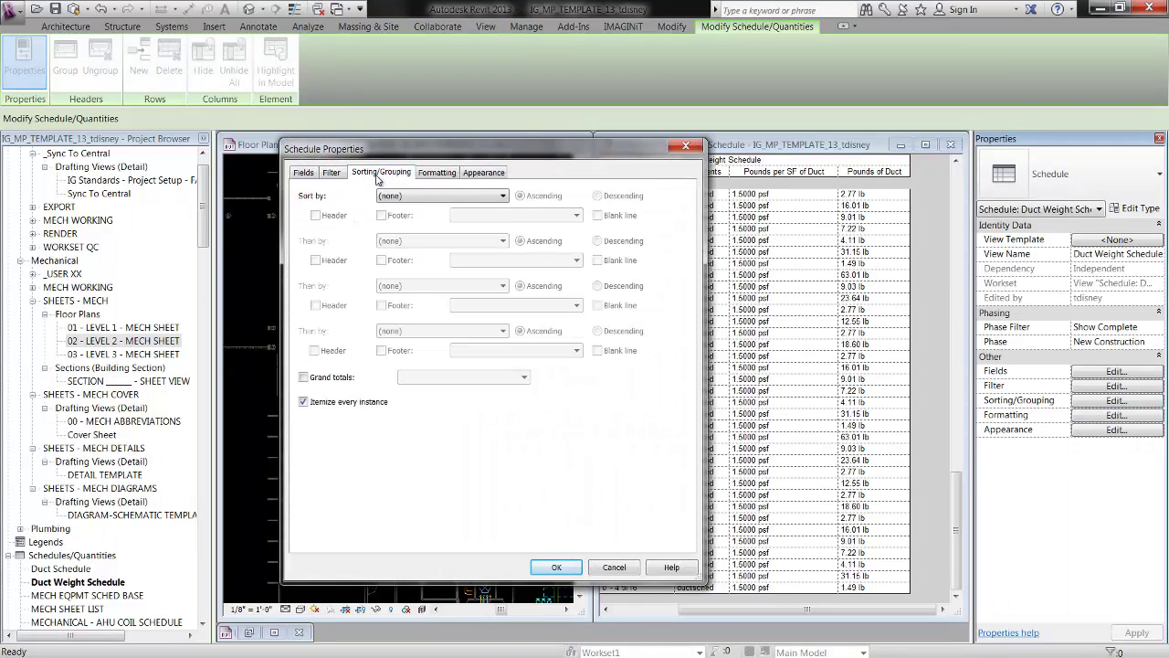
left_click(304, 377)
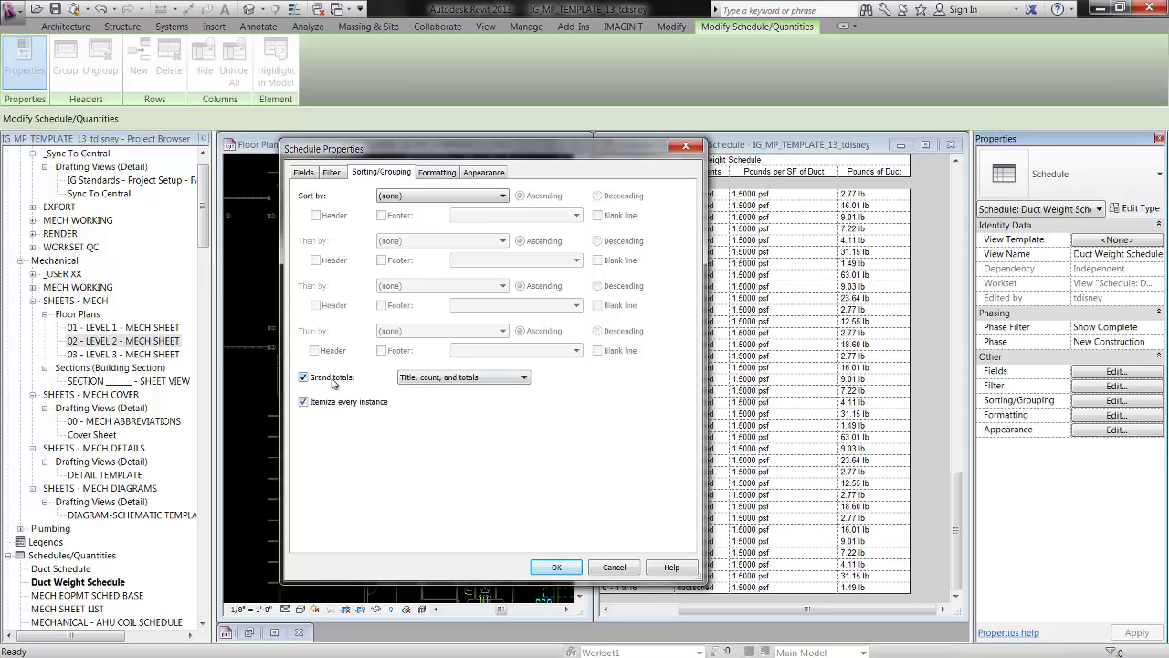
left_click(556, 566)
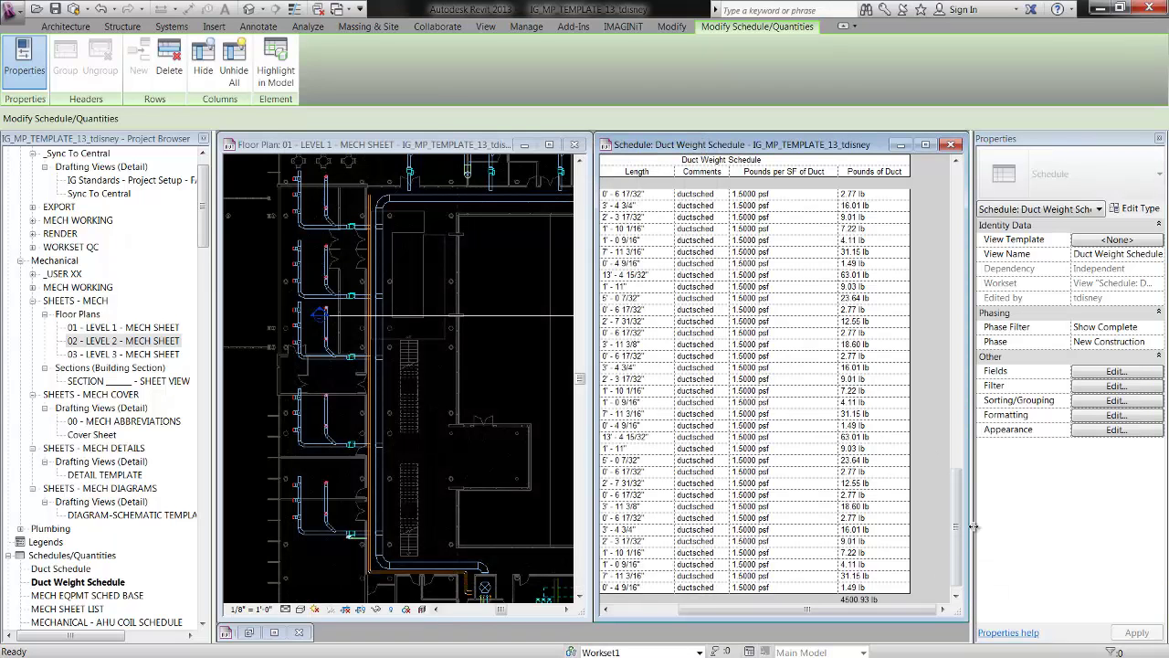
- Check the grand total at the end of the schedule and turn off itemizing of every instance
scroll(961, 551, "down", 1)
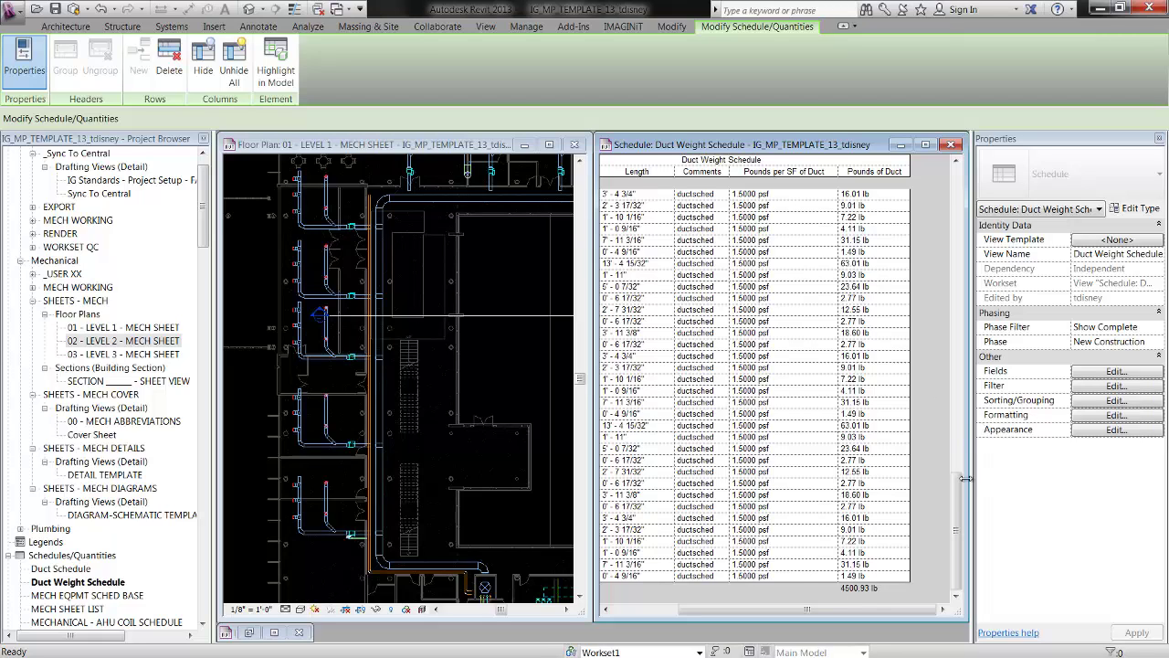
scroll(959, 481, "down", 3)
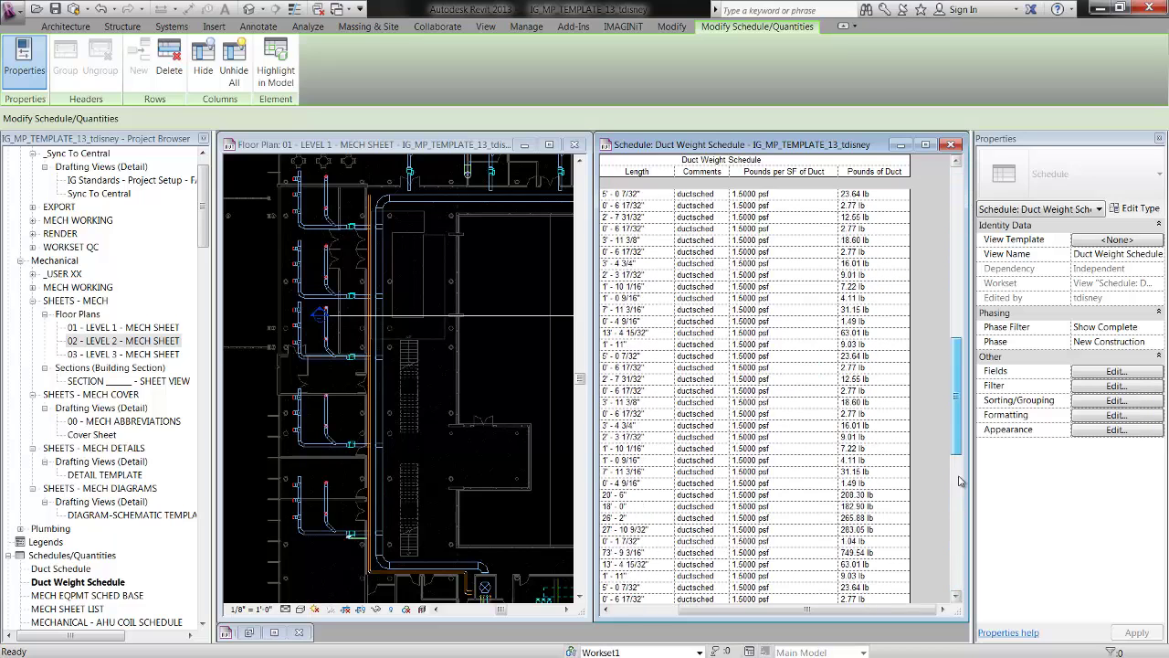
scroll(959, 480, "down", 3)
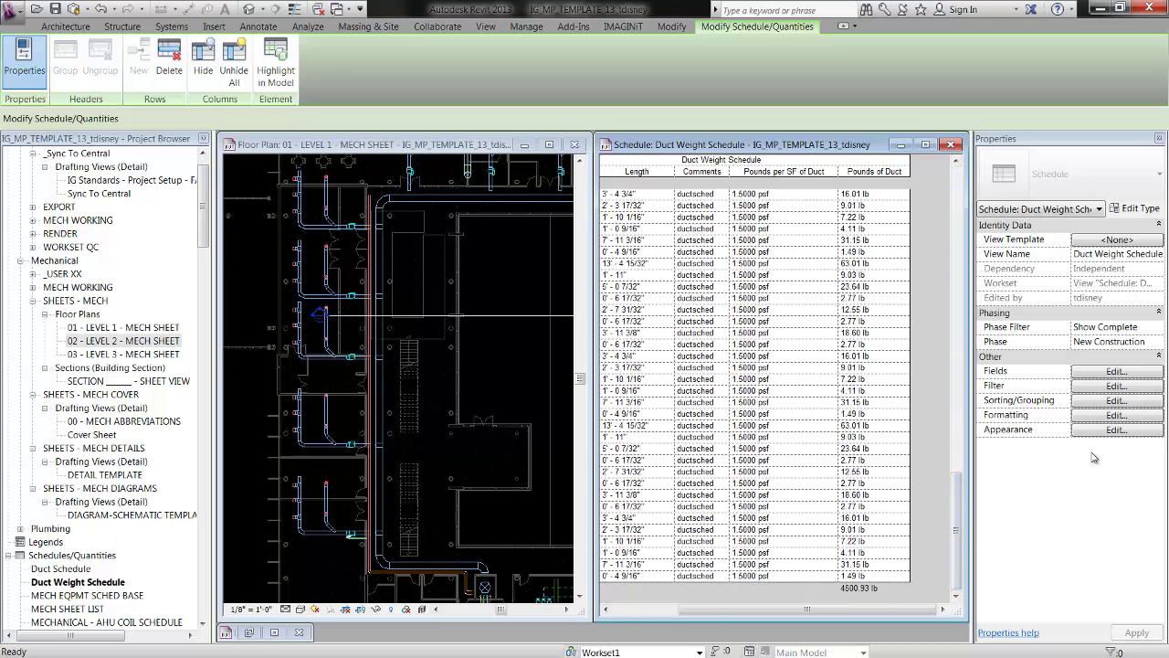
left_click(1096, 403)
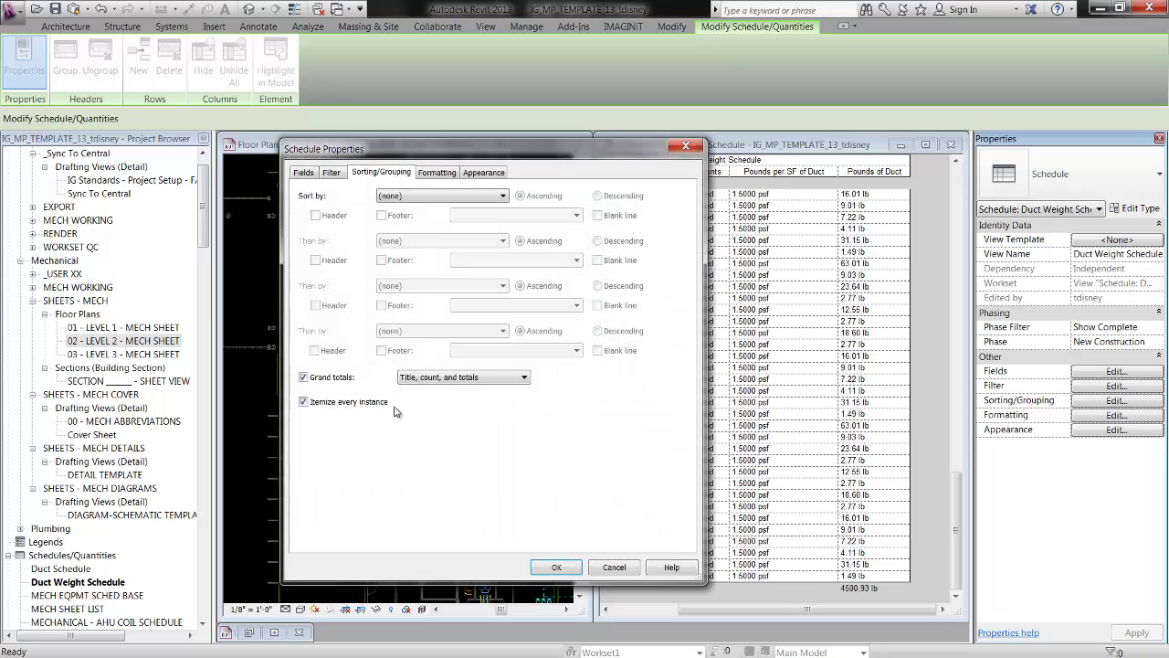
left_click_drag(323, 151, 328, 123)
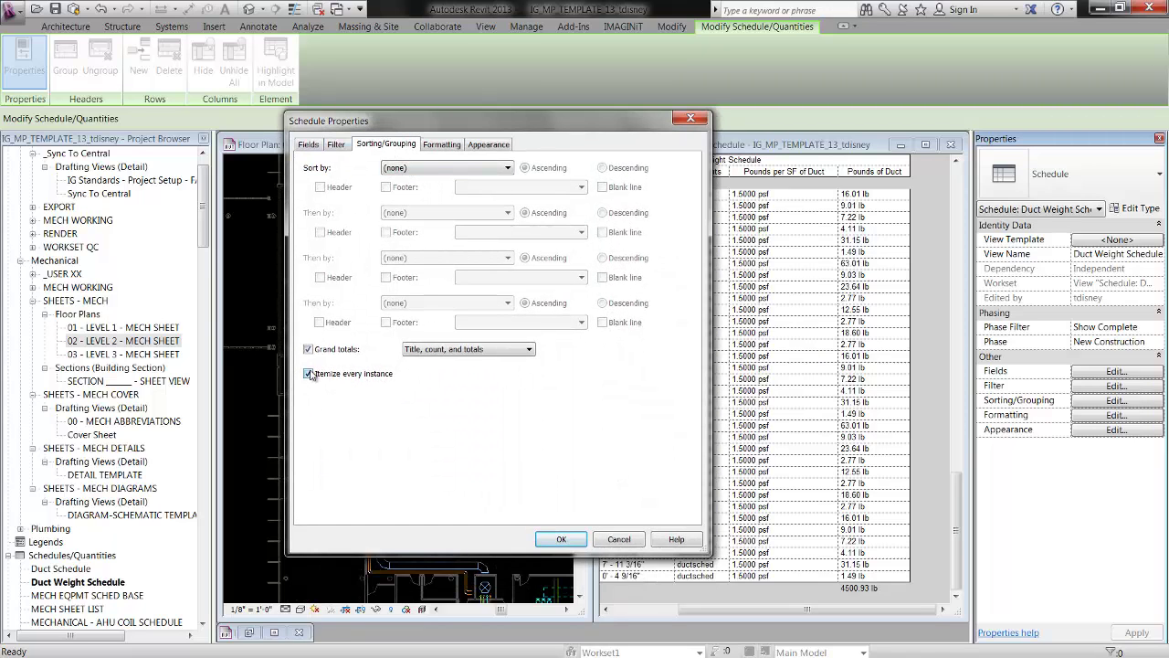
left_click(308, 374)
left_click(561, 539)
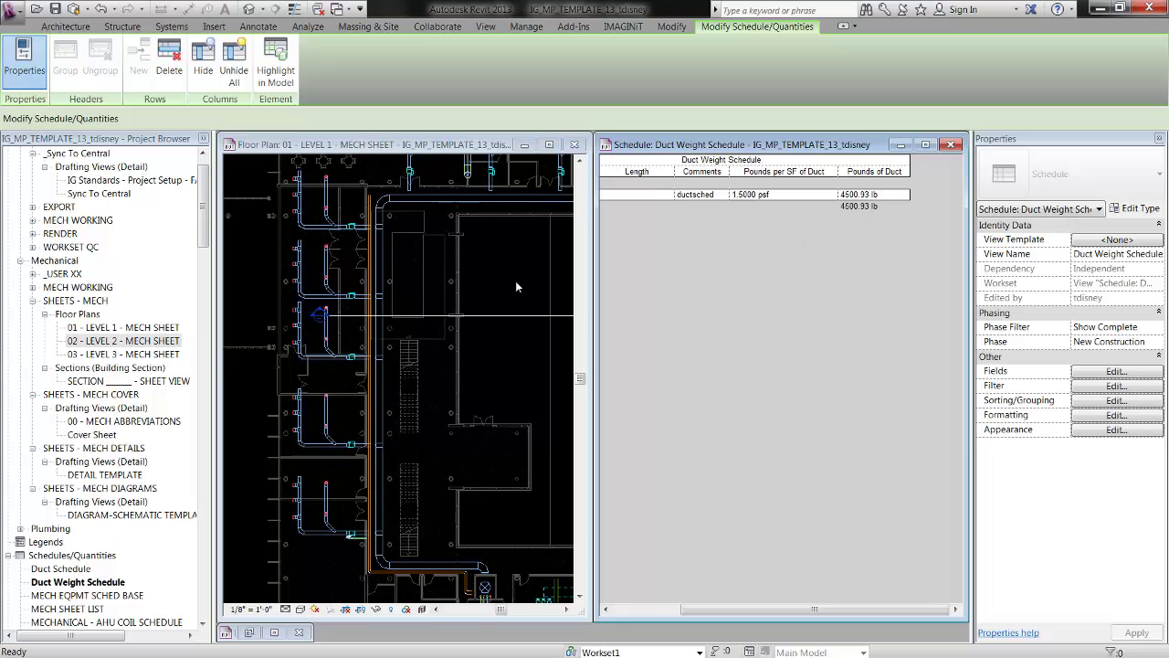
- Inspect the round elbow at the supply main's corner and the elbow and takeoff fittings on the adjoining branch in the Level 1 floor plan
left_click(398, 253)
scroll(400, 246, "up", 5)
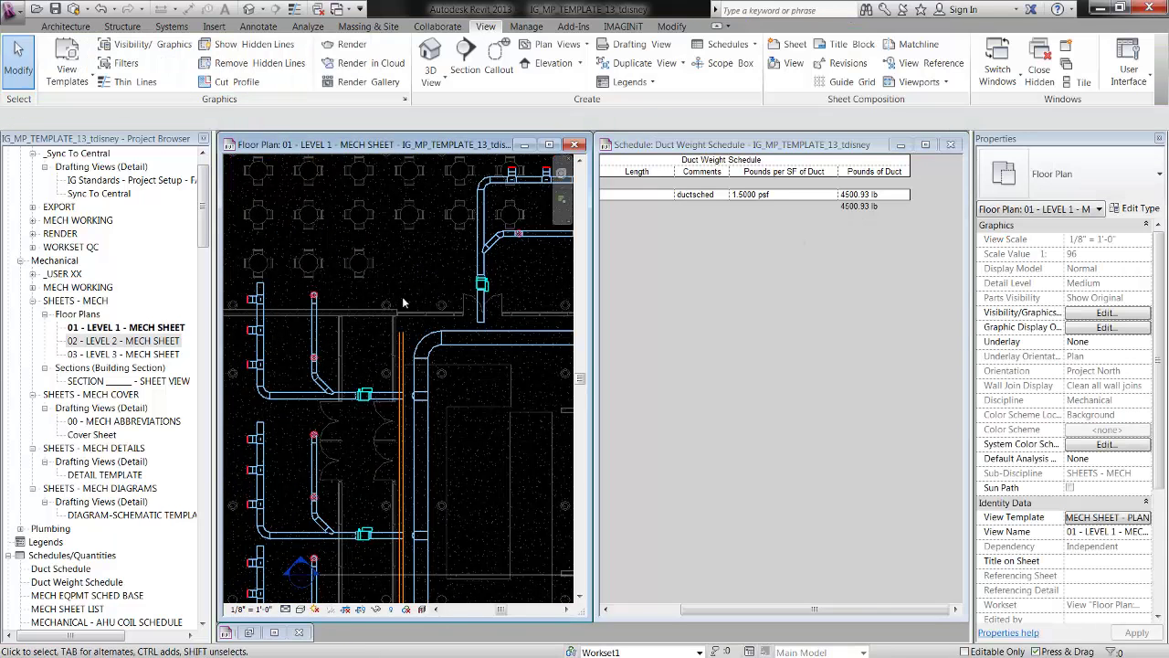
left_click(421, 329)
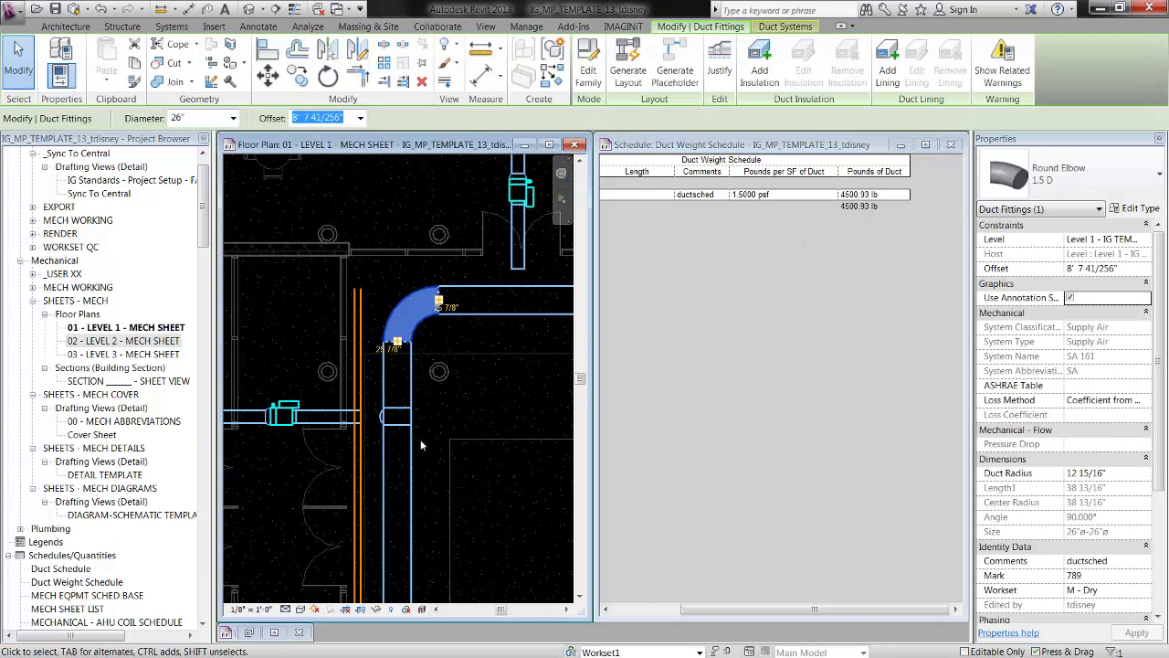
left_click(396, 415)
middle_click_drag(321, 468, 452, 405)
scroll(387, 405, "down", 3)
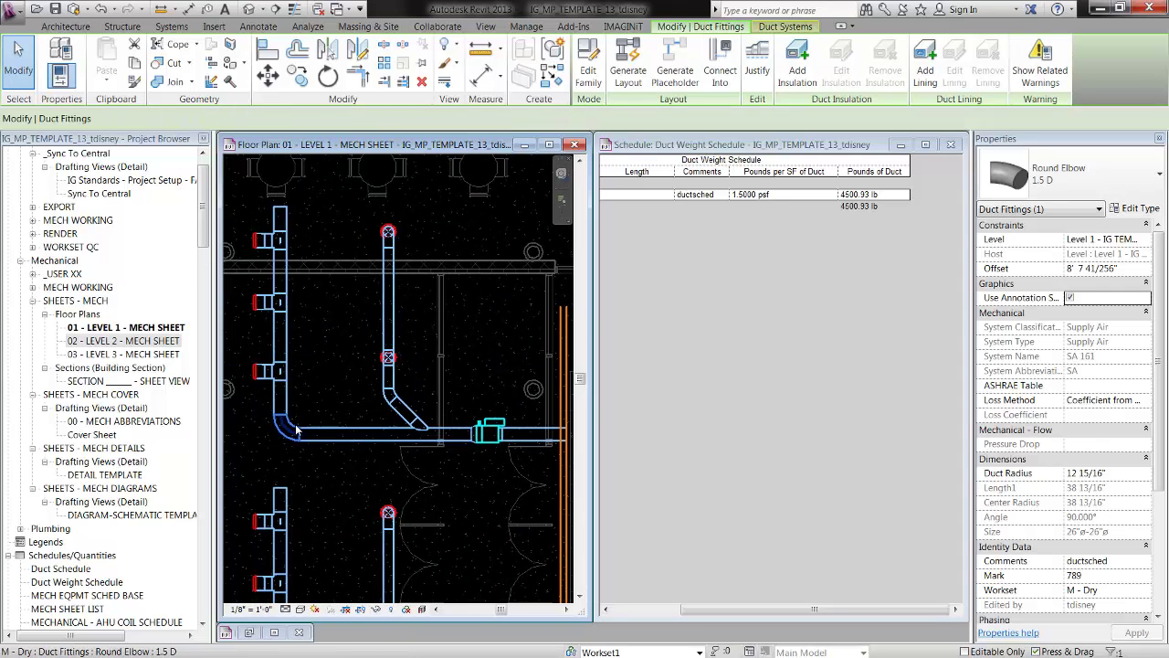
left_click(387, 405)
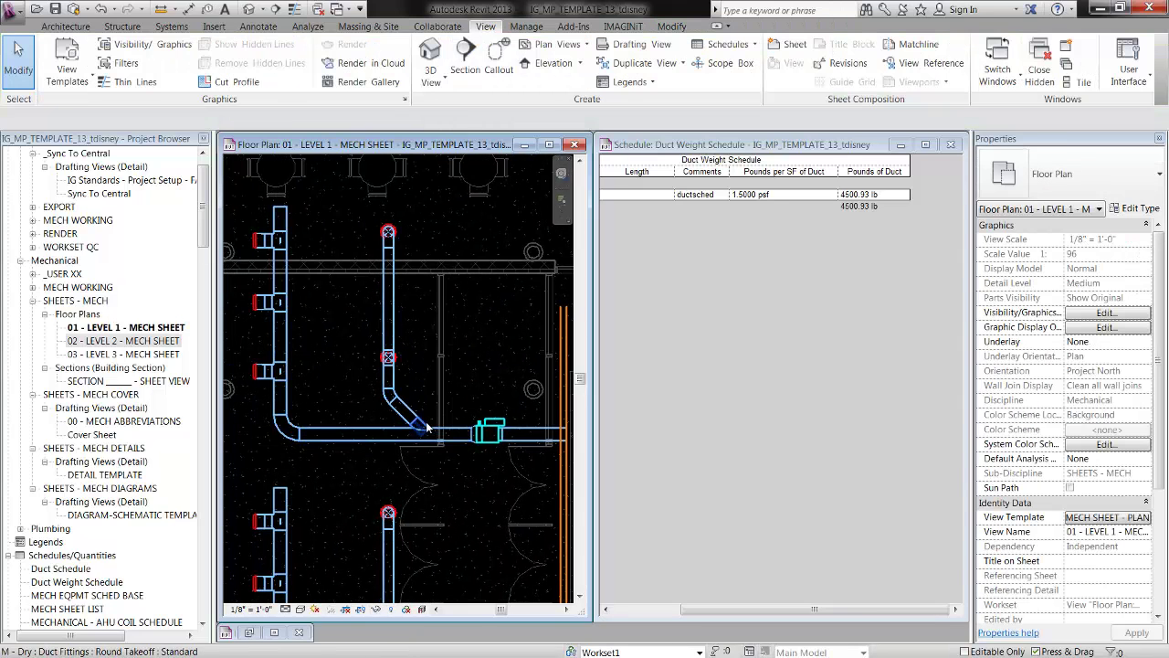
left_click(419, 425)
- Compare the Duct Weight Schedule's total with the overall ductwork layout across the whole Level 1 floor plan
key("ctrl+Tab")
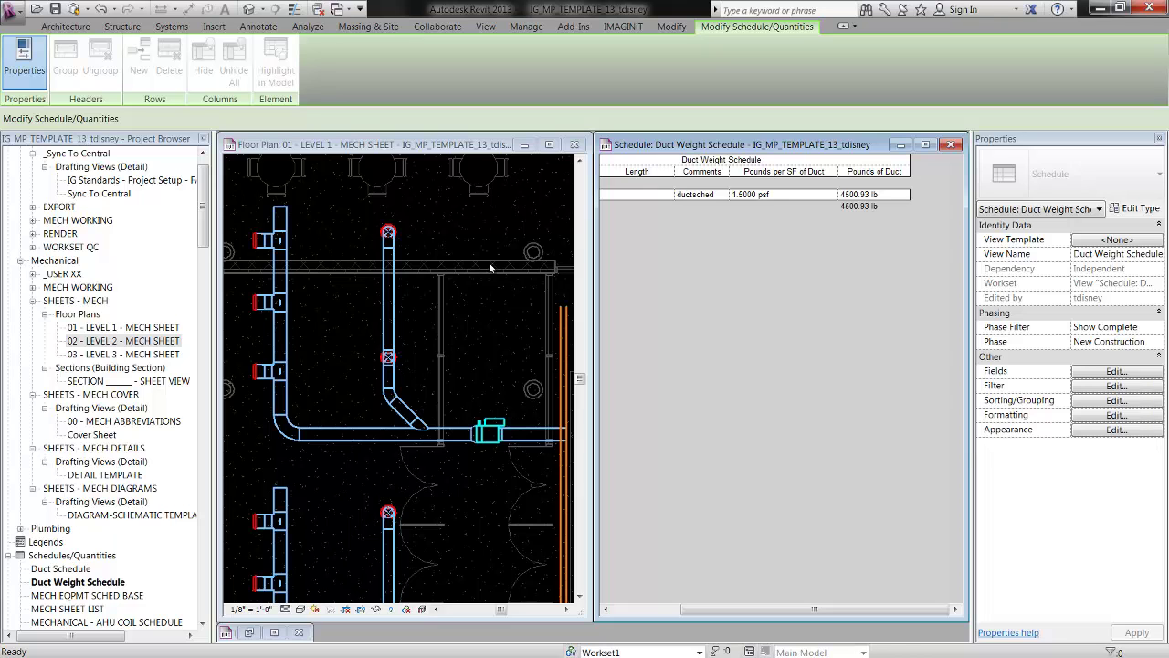
left_click(465, 211)
scroll(463, 274, "down", 4)
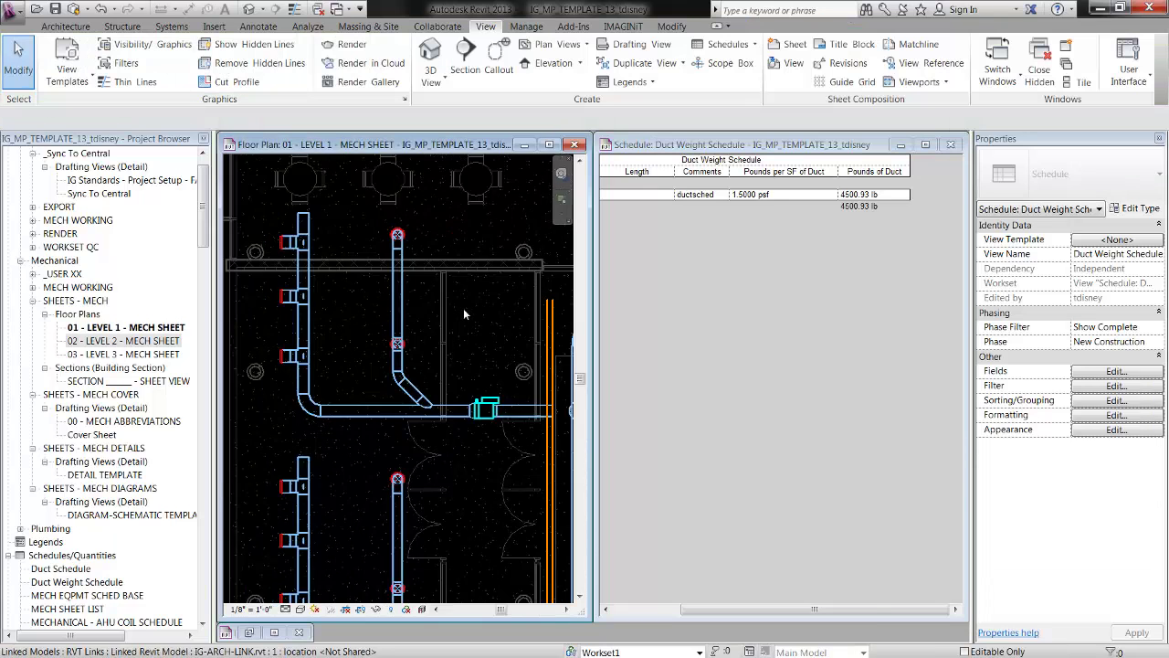
scroll(370, 338, "down", 5)
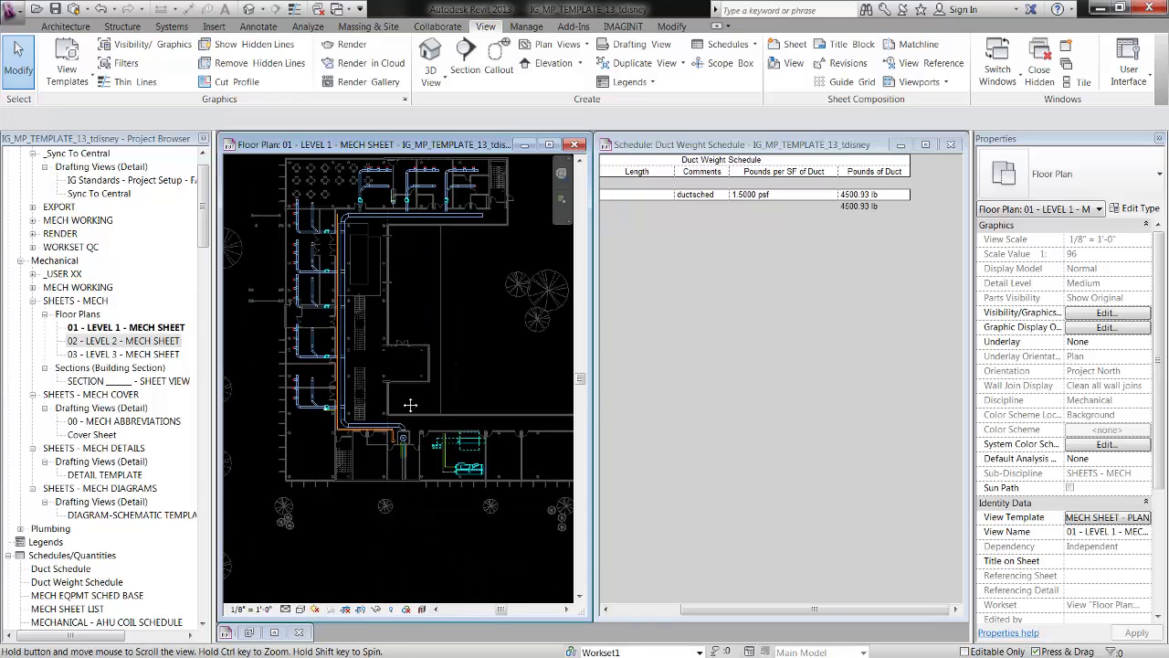
middle_click_drag(396, 331, 384, 373)
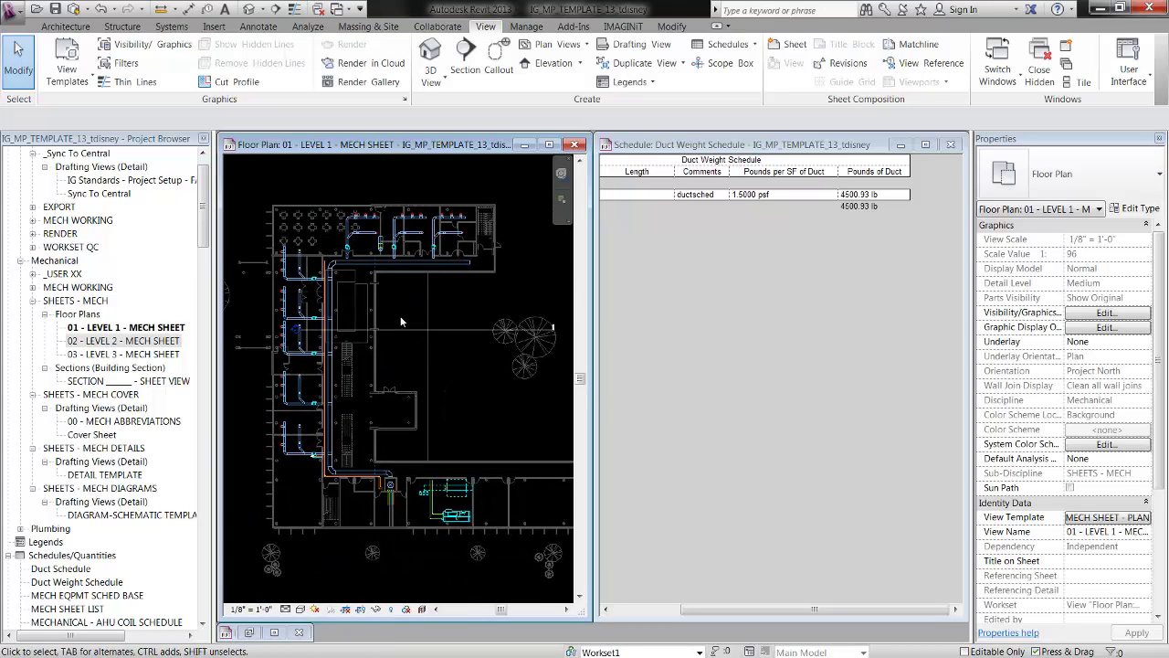